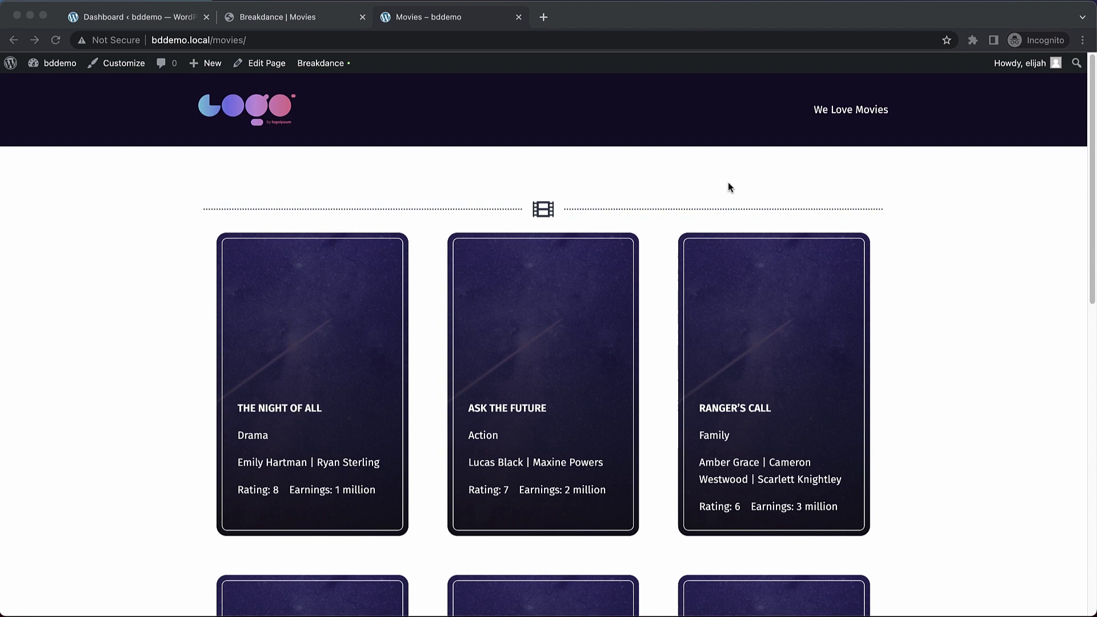
Look over the Movies page cards, then switch to the WordPress admin Dashboard.
scroll(729, 183, down, 3)
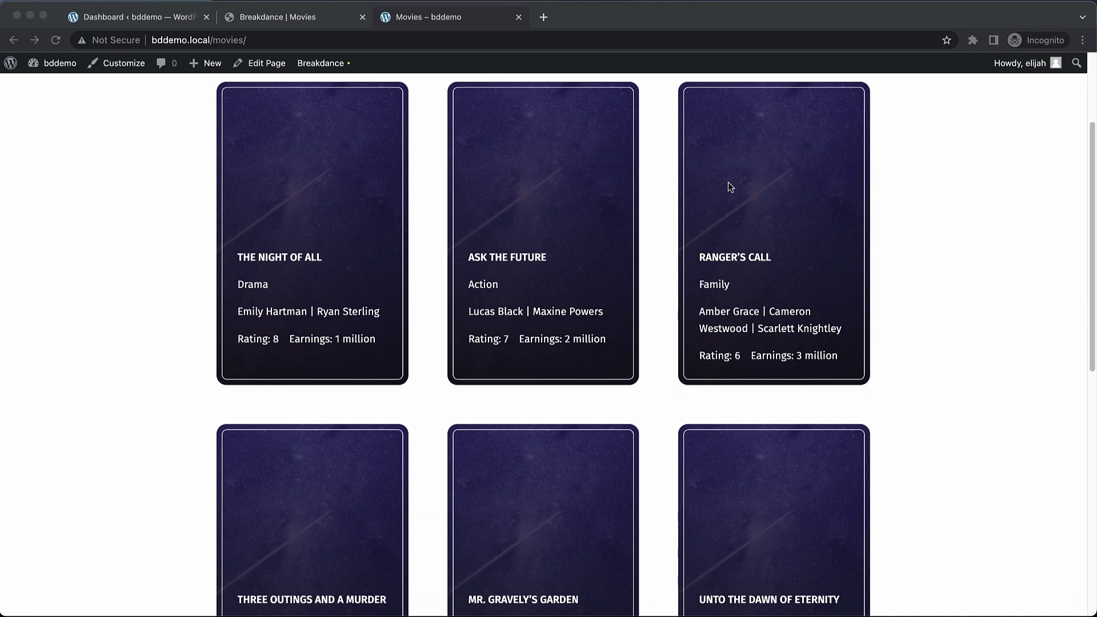
scroll(729, 182, up, 1)
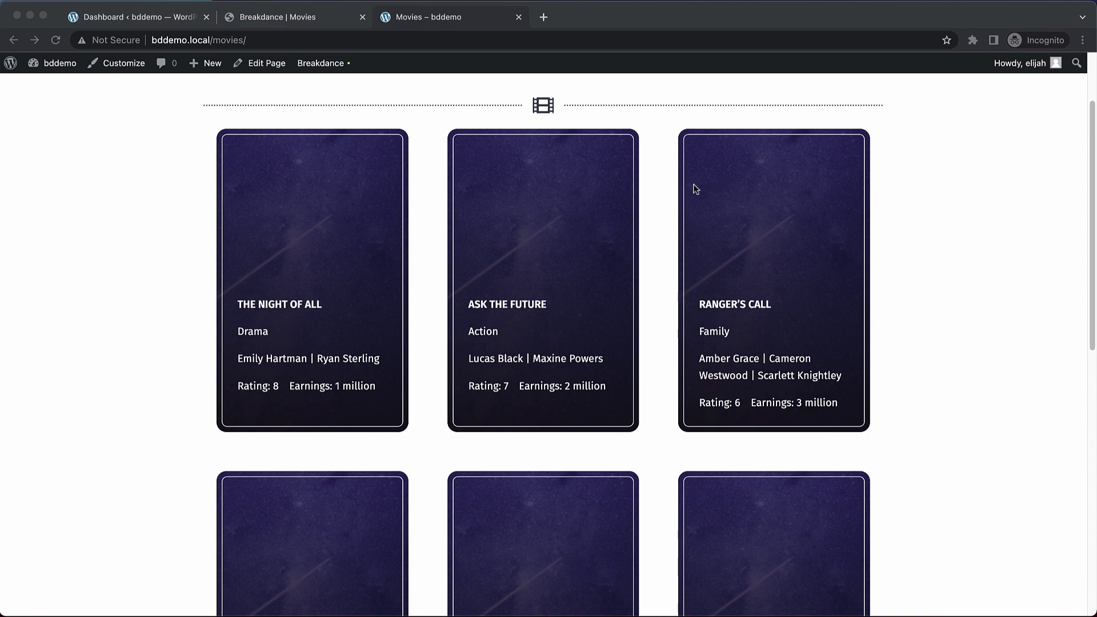
click(167, 21)
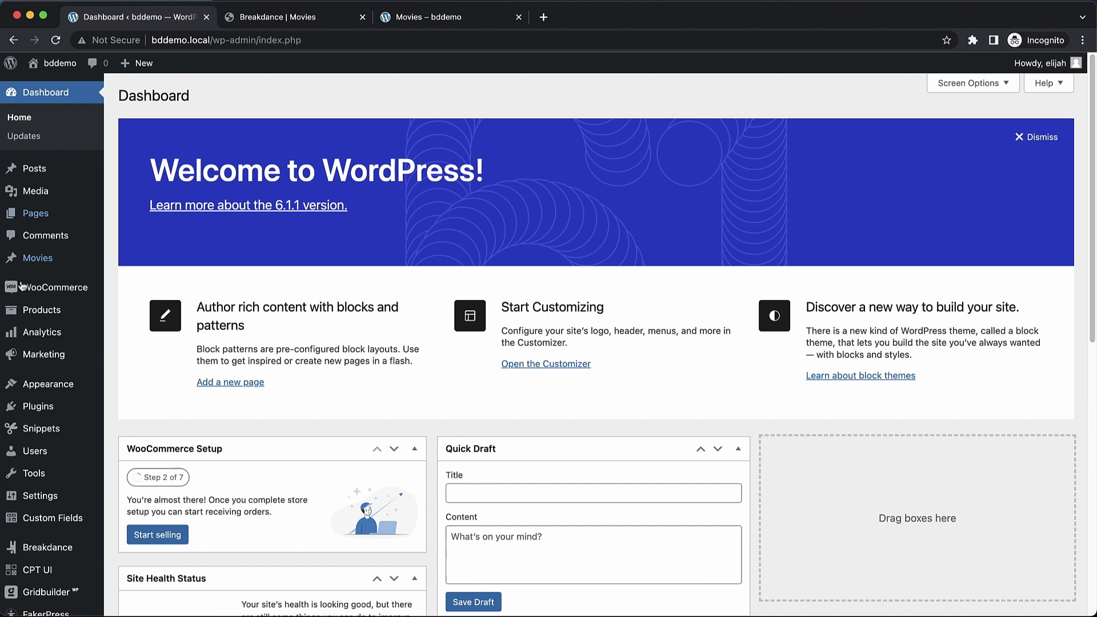
Import the Sort demo facet from Gridbuilder's All Facets page.
scroll(57, 286, down, 3)
mouse_move(50, 556)
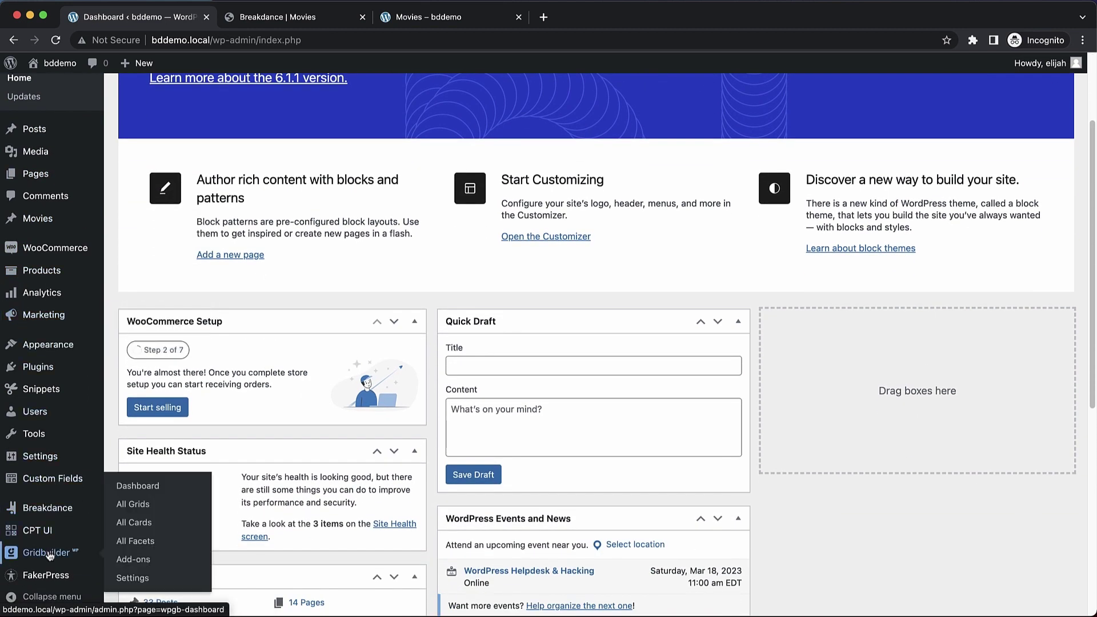
click(147, 543)
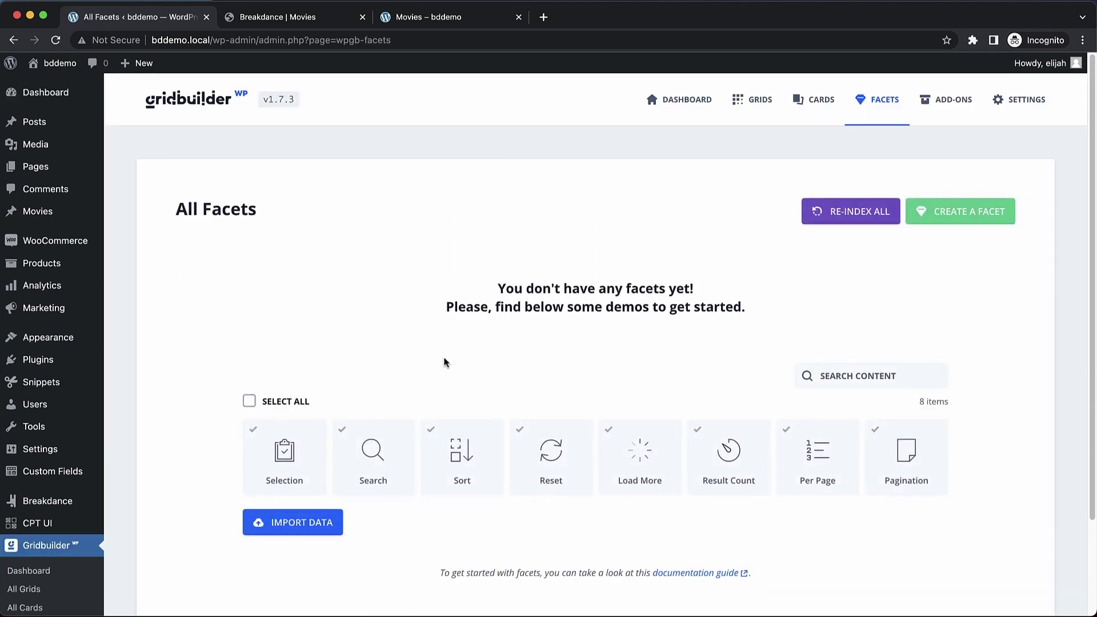
scroll(502, 332, down, 3)
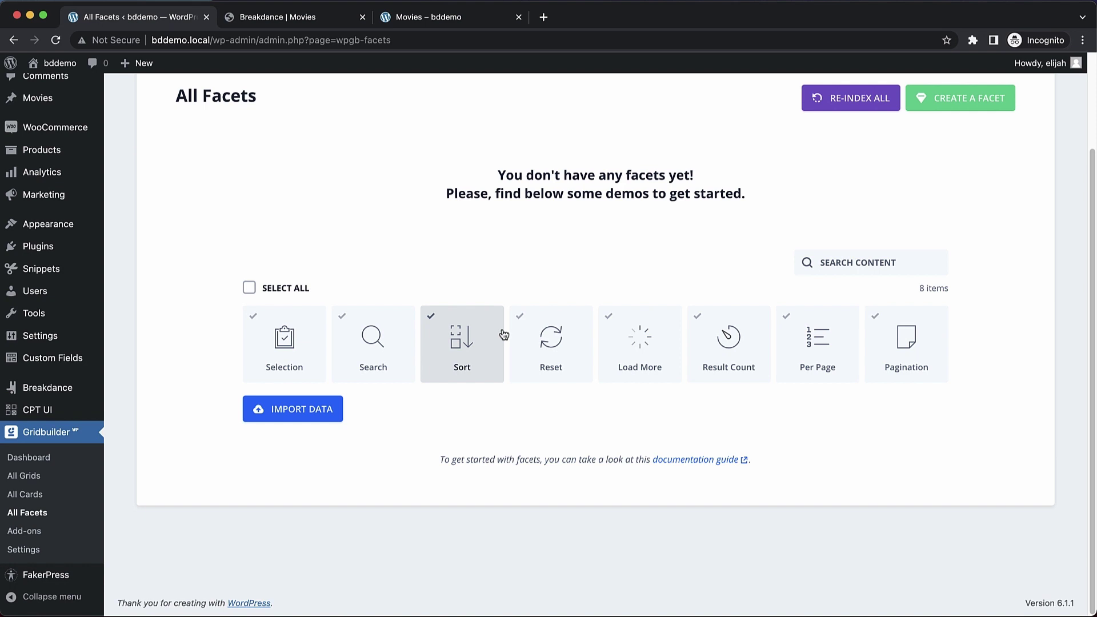
click(470, 337)
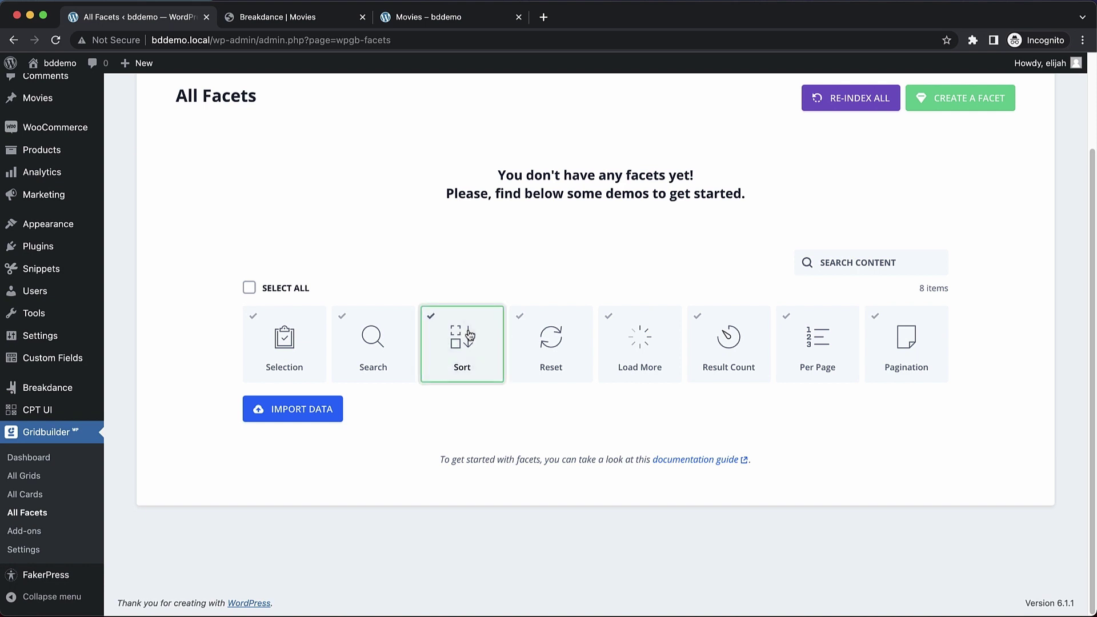
click(321, 406)
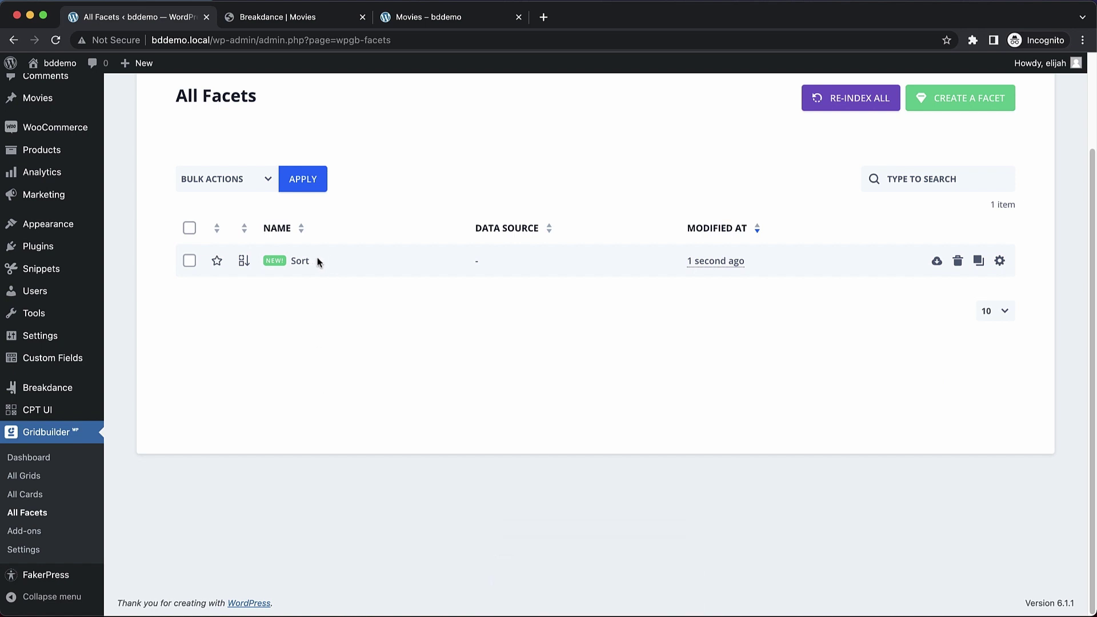
Open the Sort facet's Behaviour settings for editing.
click(1005, 265)
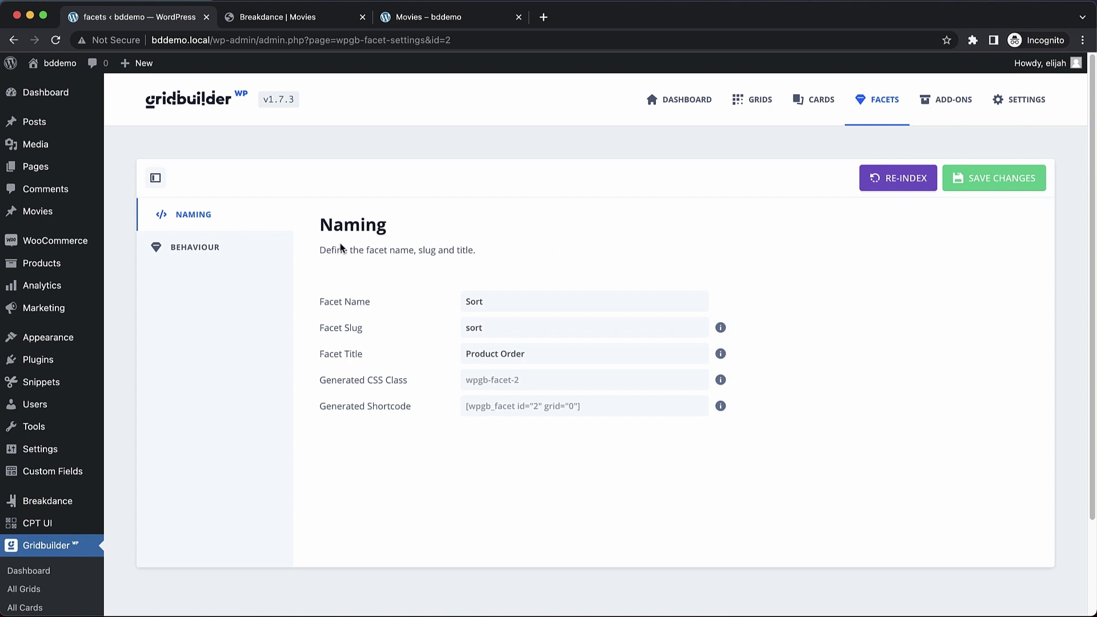
click(278, 248)
scroll(757, 263, down, 2)
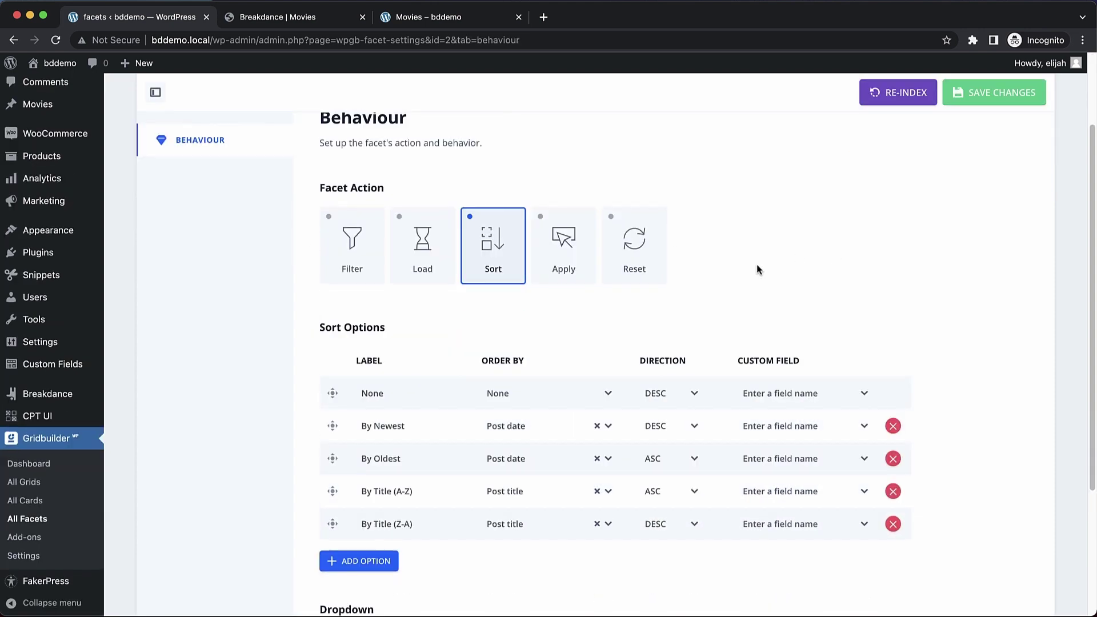
scroll(757, 266, down, 3)
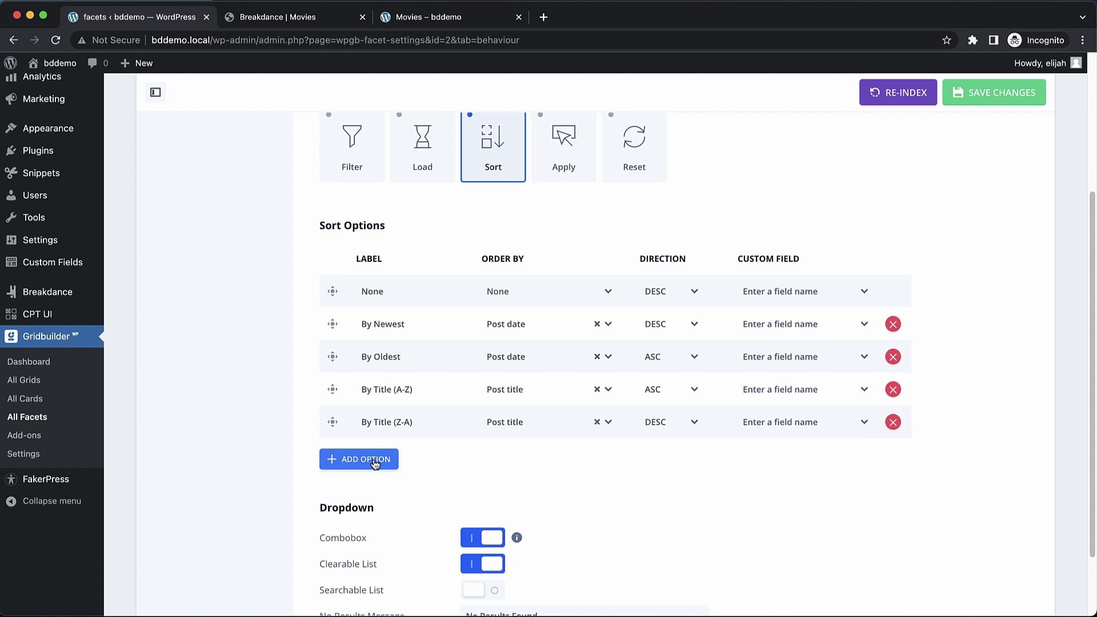
Add a 'Rating' sort option ordered by the ACF Movie Fields Rating custom field.
click(376, 464)
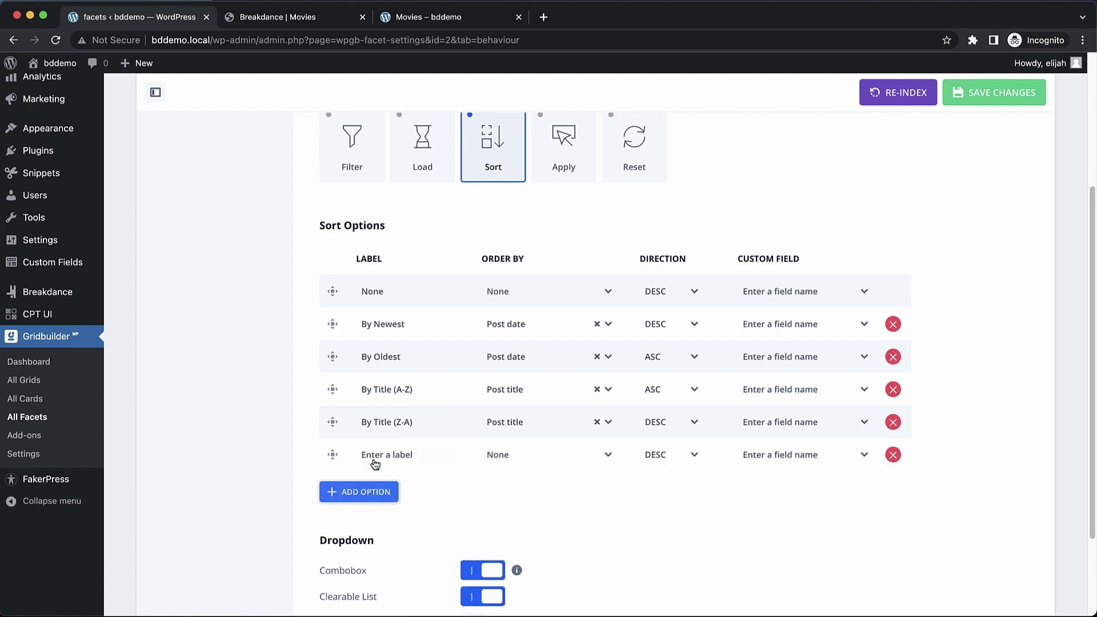
click(410, 461)
text(Rating)
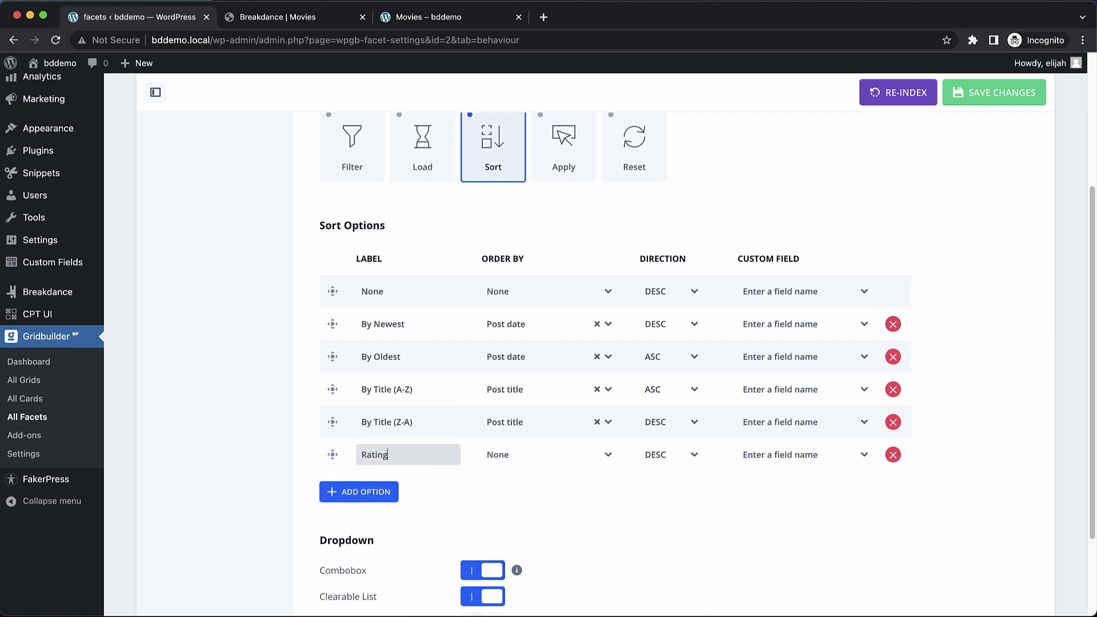
click(521, 459)
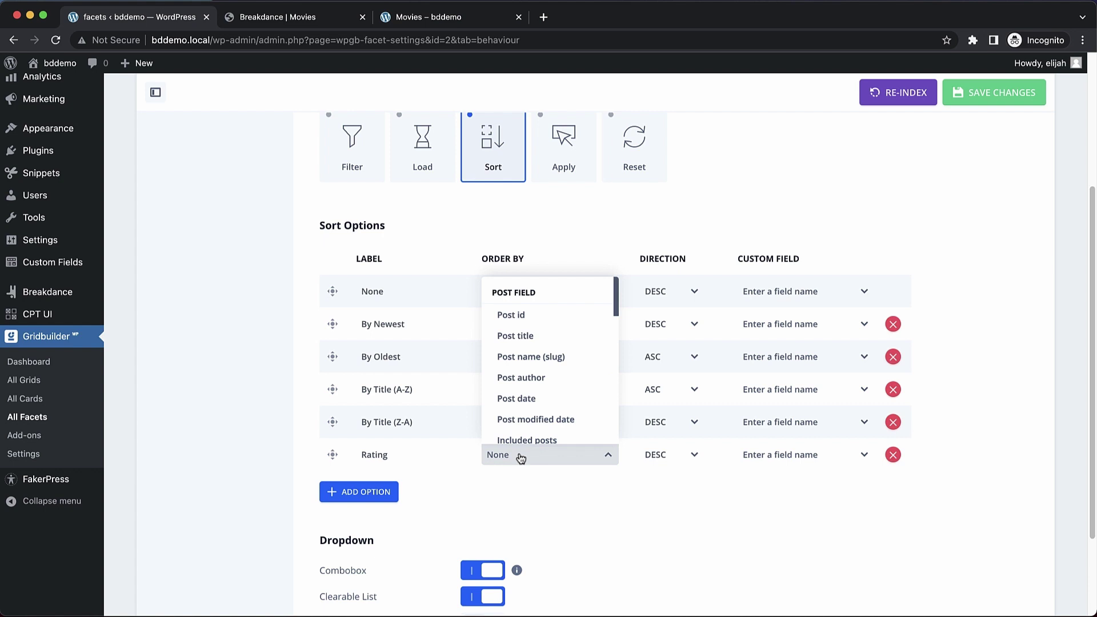
scroll(578, 346, down, 10)
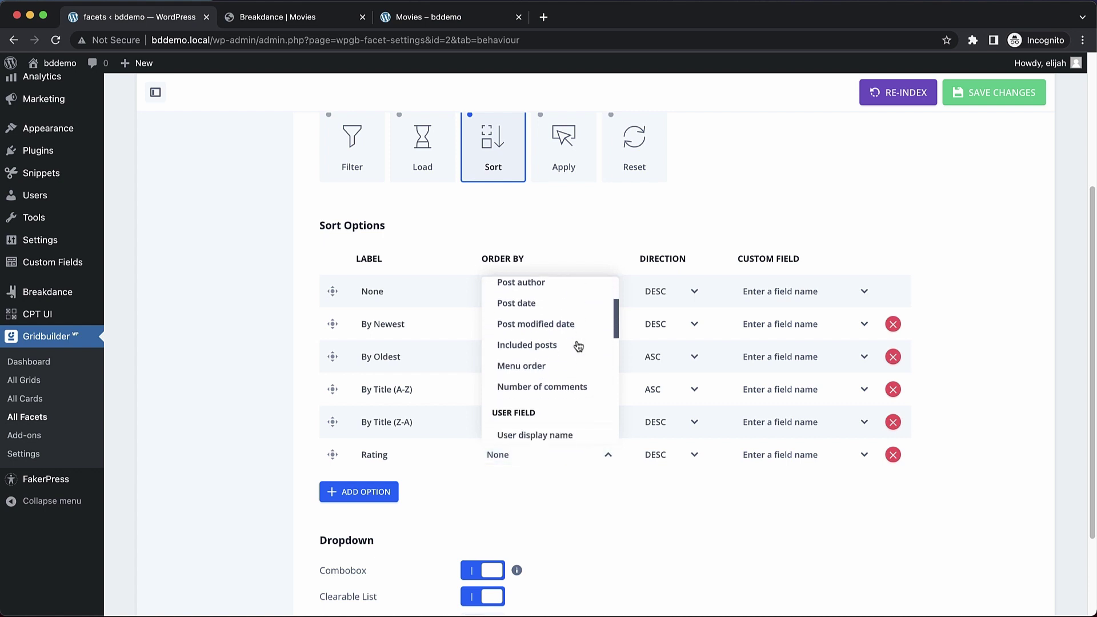
scroll(578, 345, down, 5)
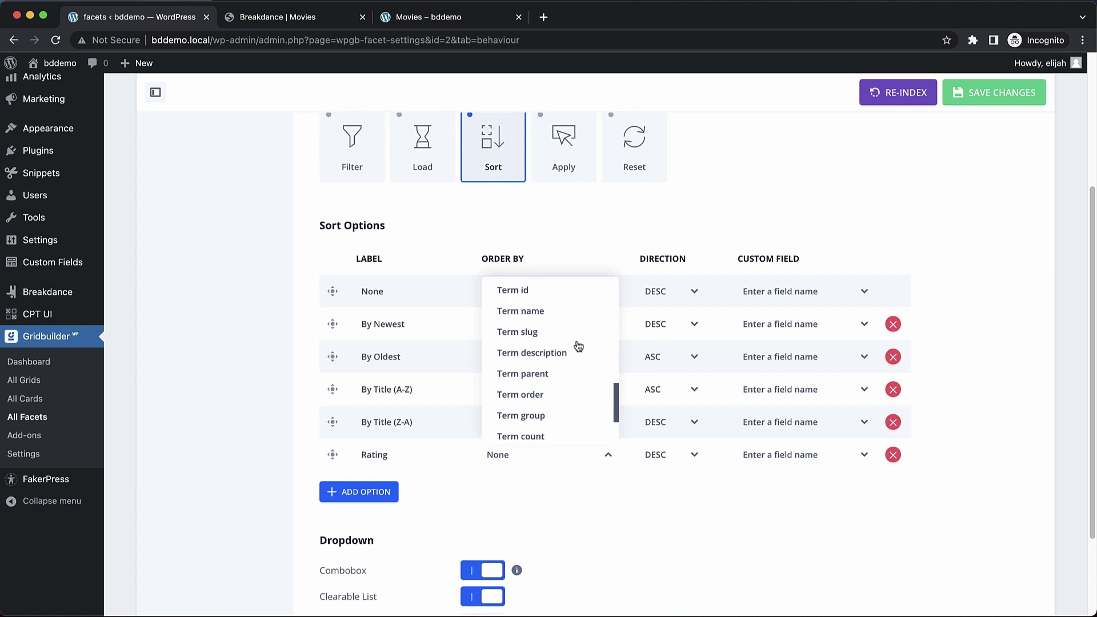
click(544, 421)
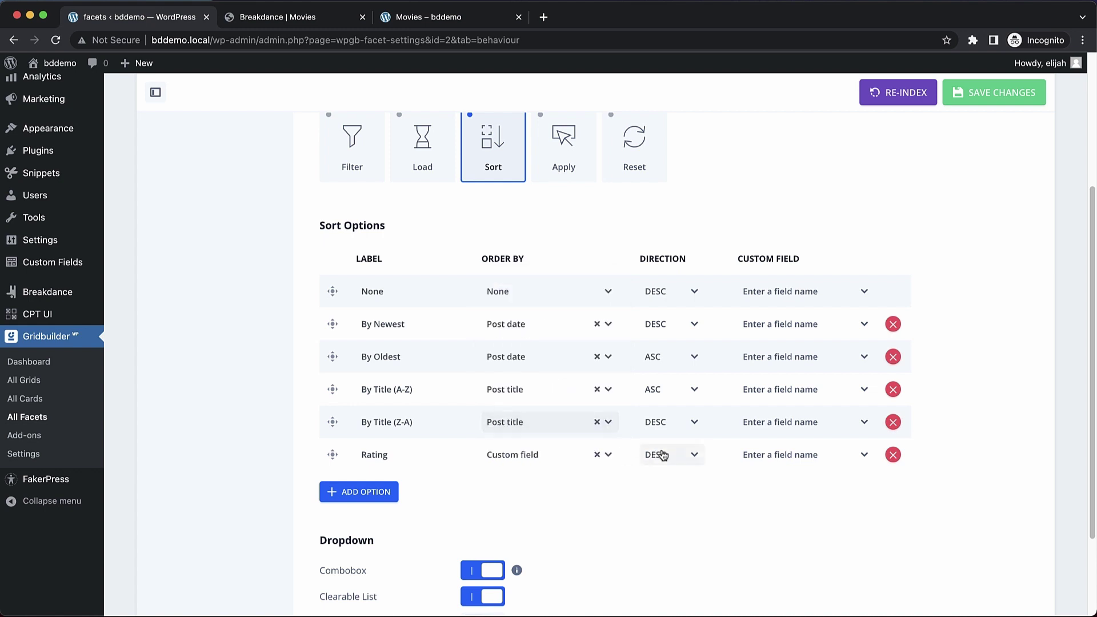
click(767, 464)
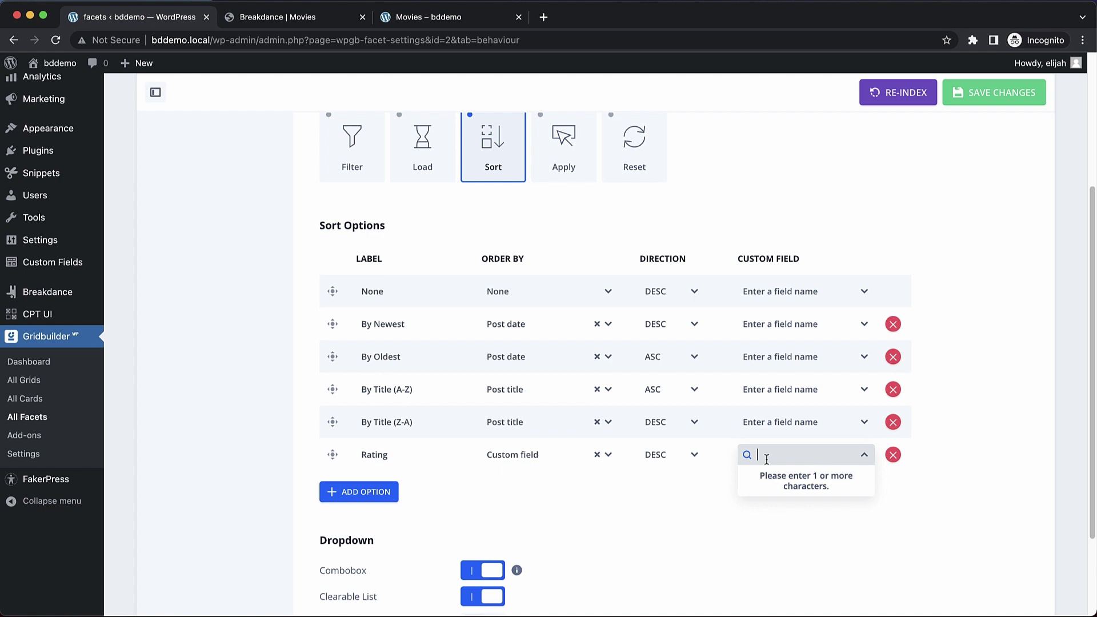
text(r)
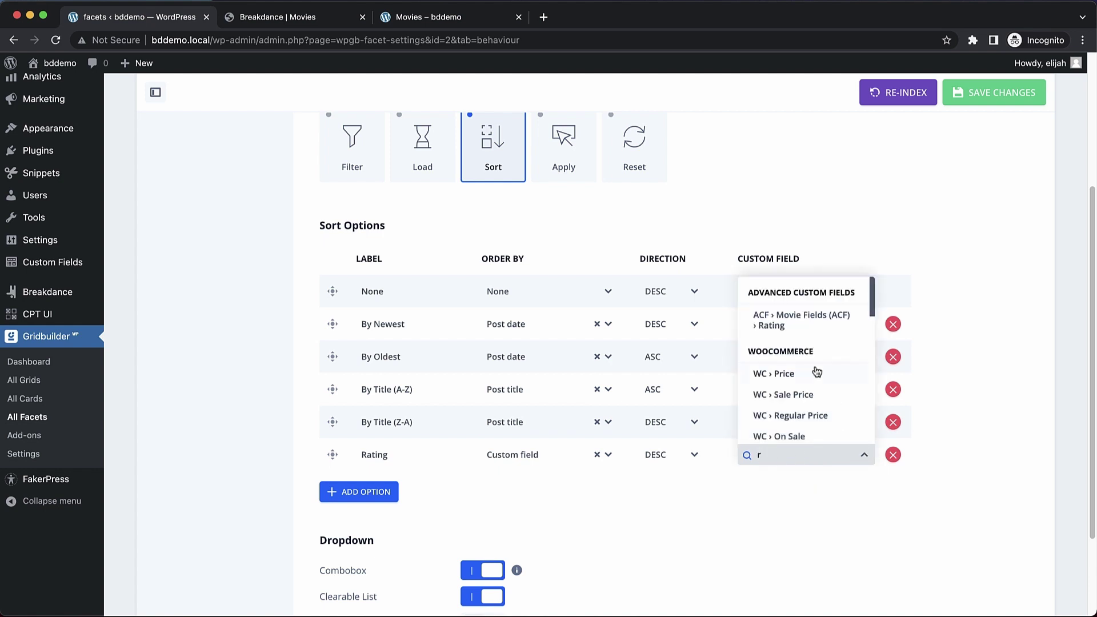
click(812, 322)
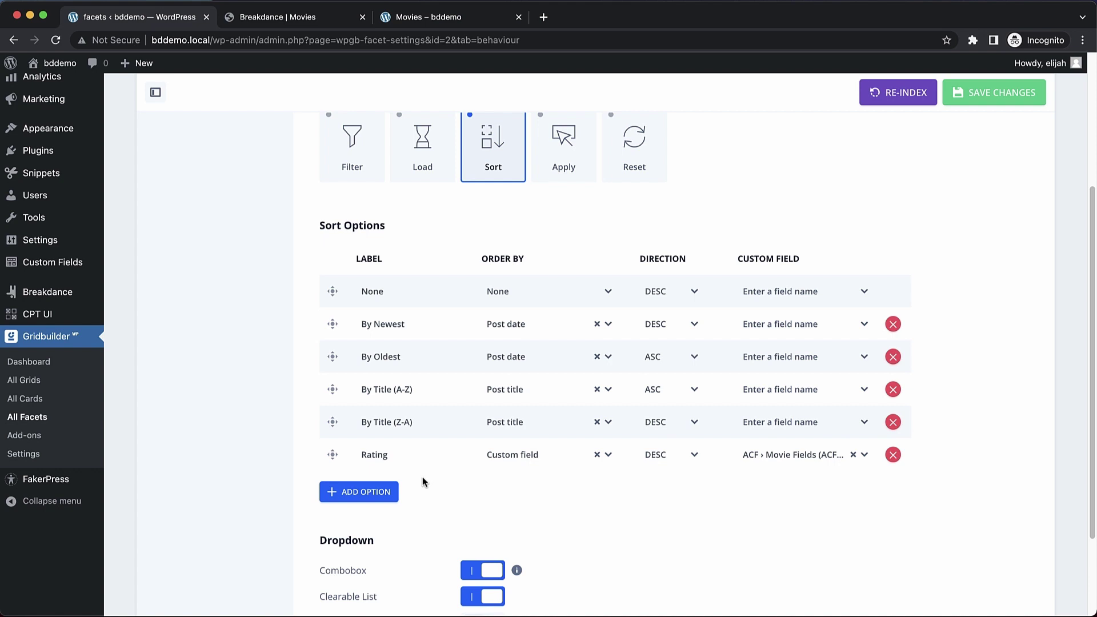
Add an 'Earnings' sort option ordered by the number_elt62d1bod custom field.
click(386, 492)
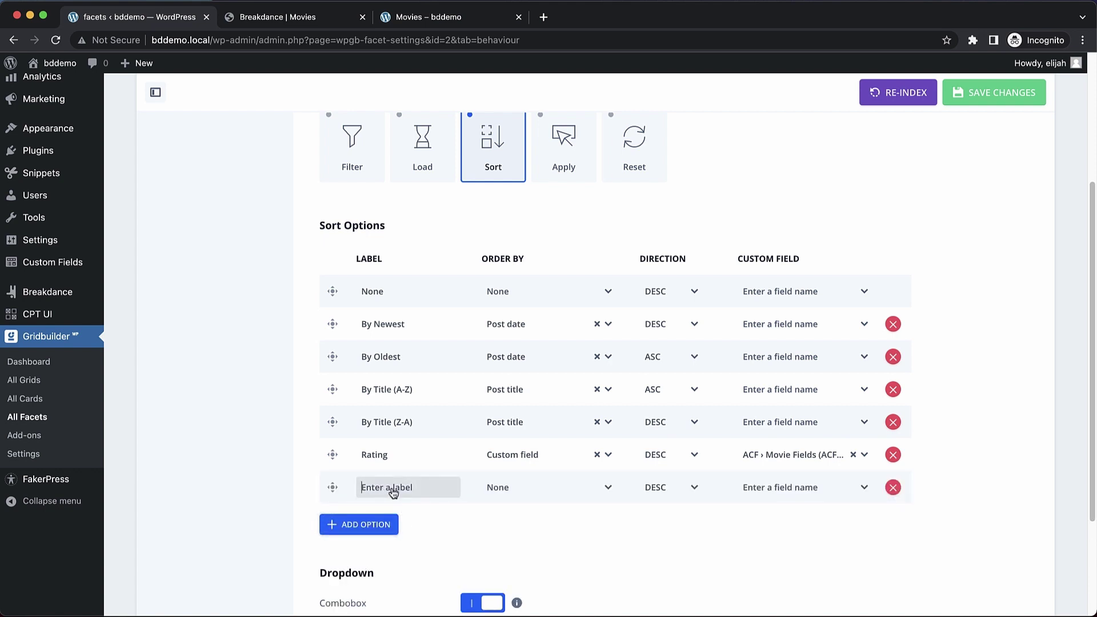
text(Earnings)
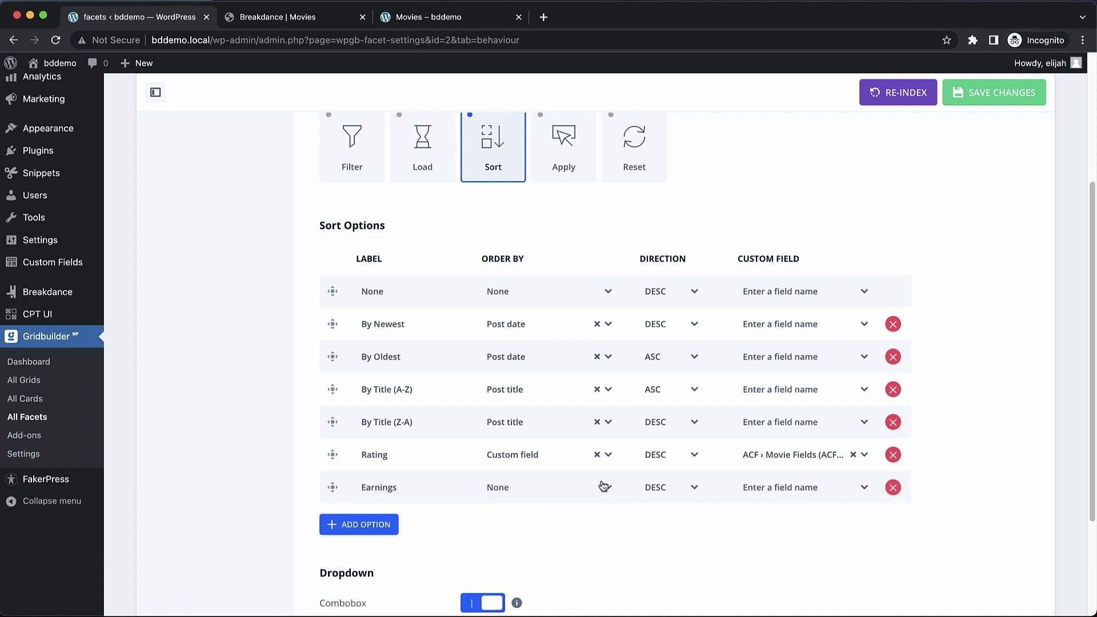
click(602, 485)
scroll(588, 447, down, 5)
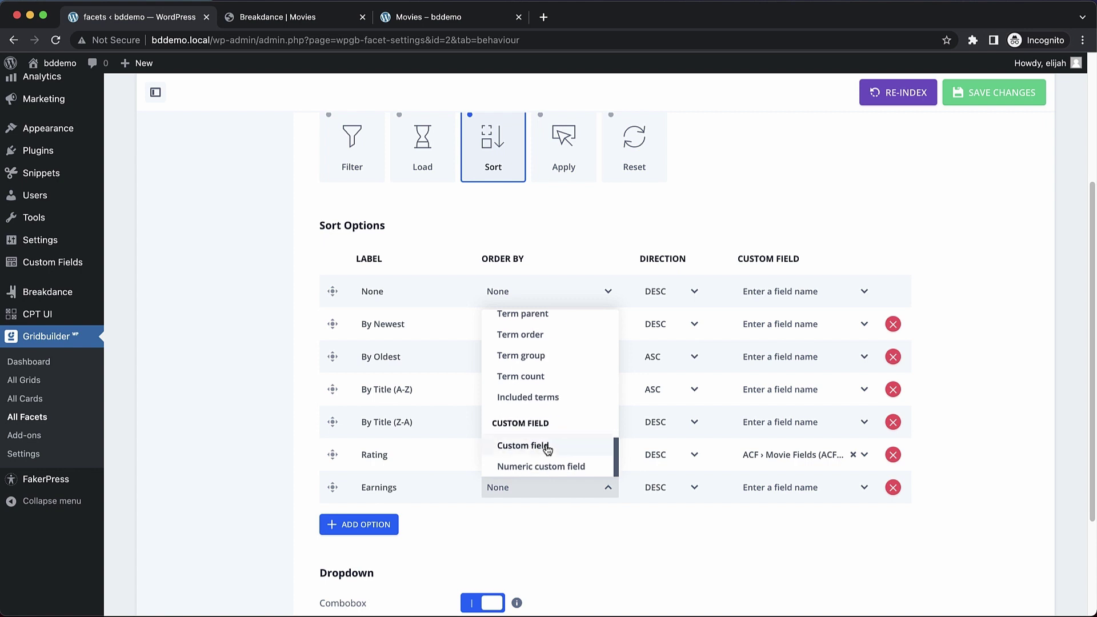
click(545, 445)
click(800, 489)
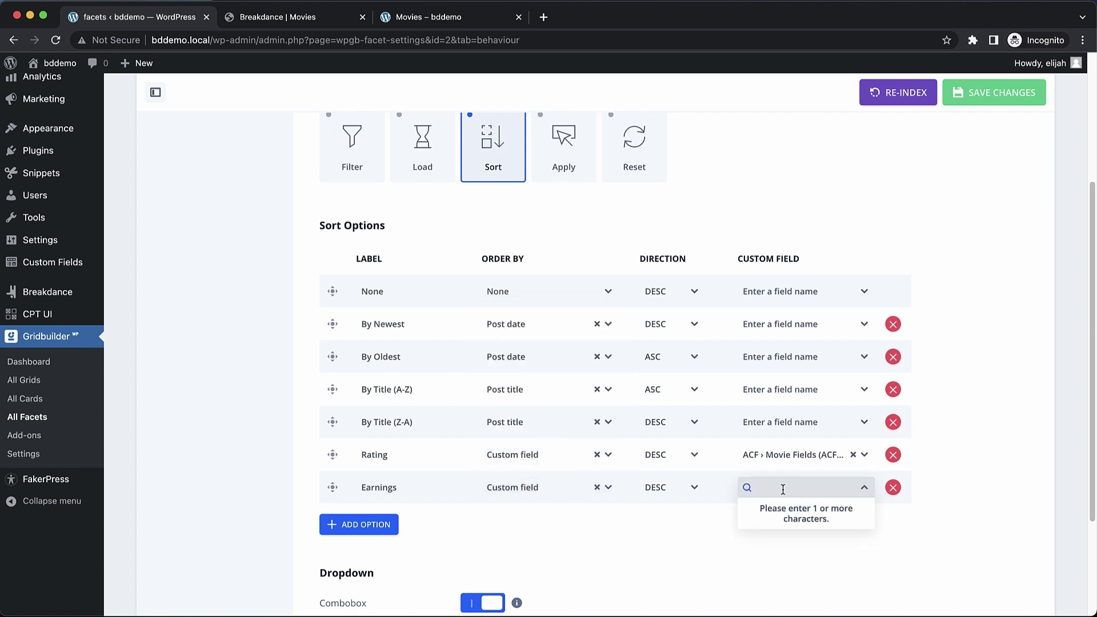
text(number_elt62d1bod)
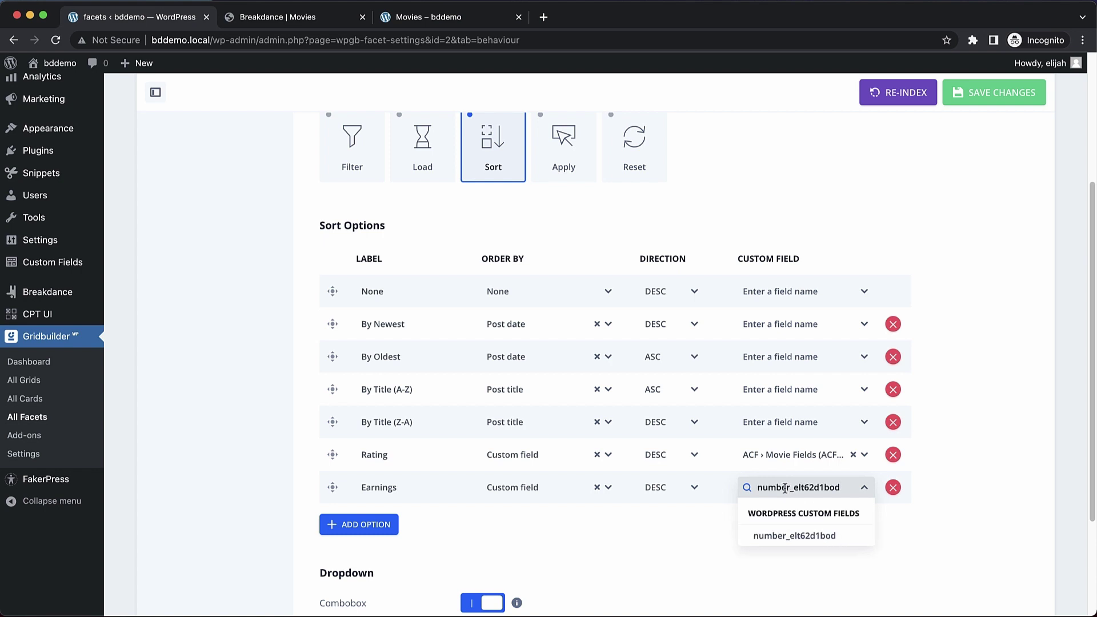
click(790, 534)
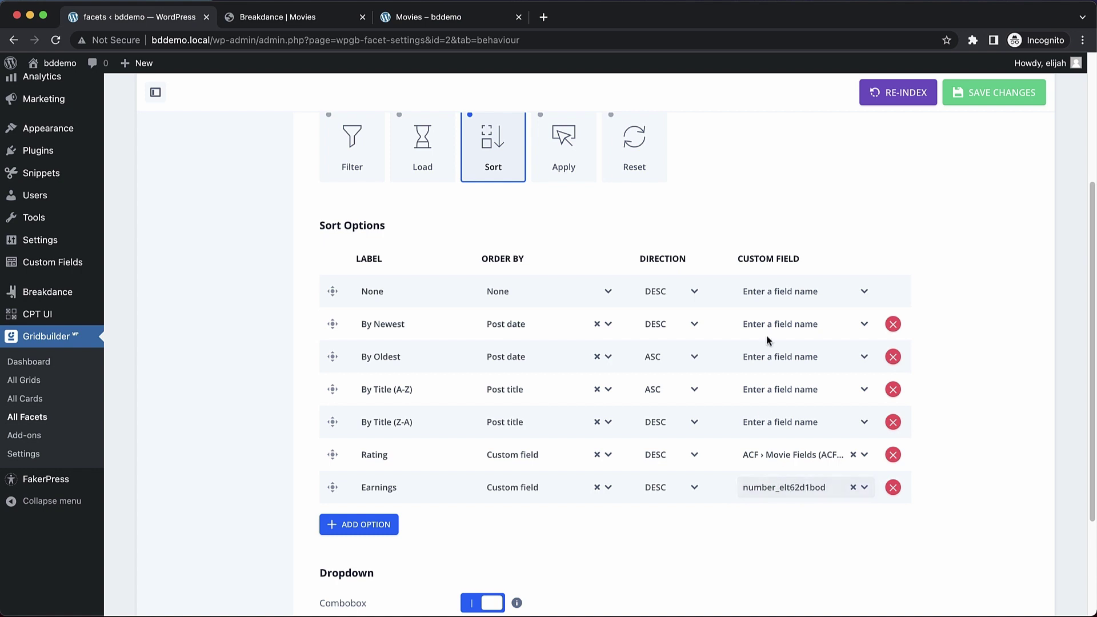
Save the Sort facet's changes.
click(1004, 94)
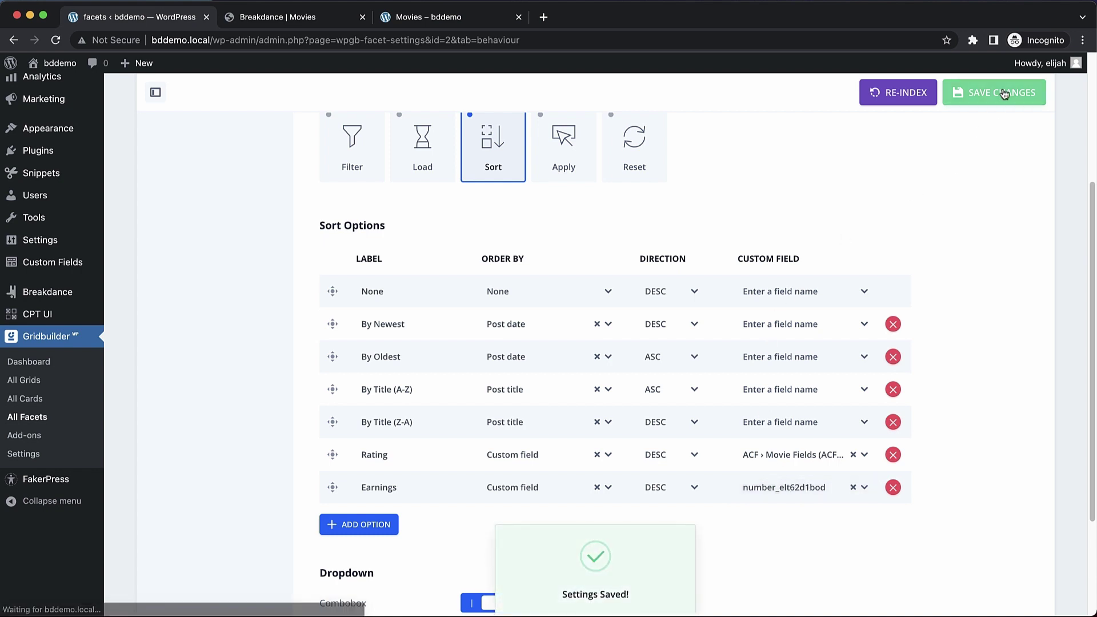
scroll(642, 252, up, 3)
scroll(641, 251, up, 2)
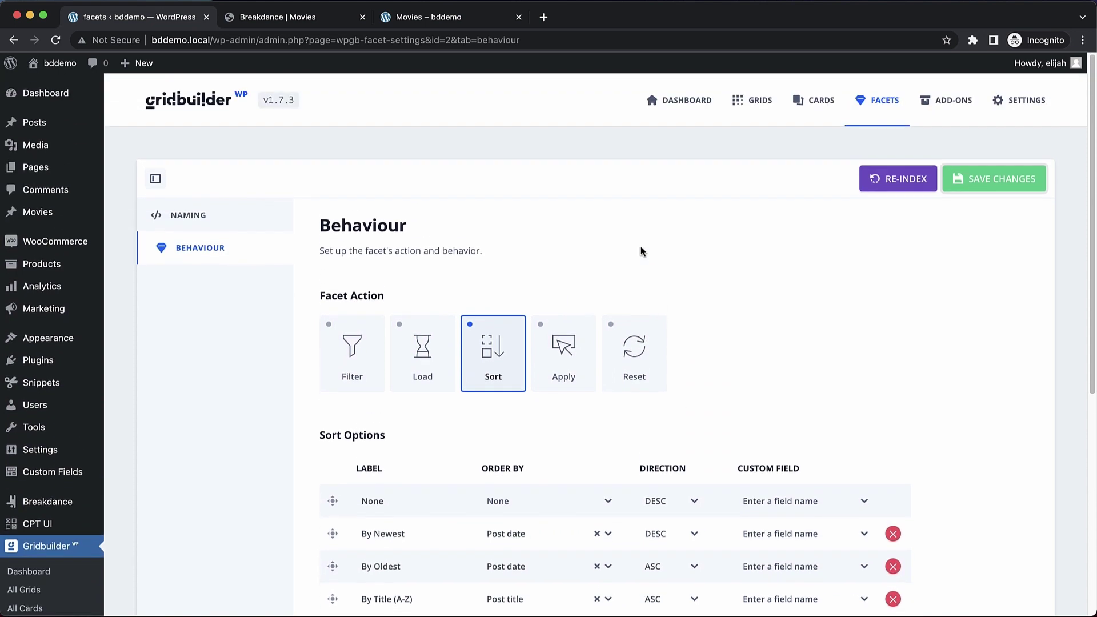
In the Movies page editor, add a WP Grid Builder Facet element set to Sort.
click(316, 19)
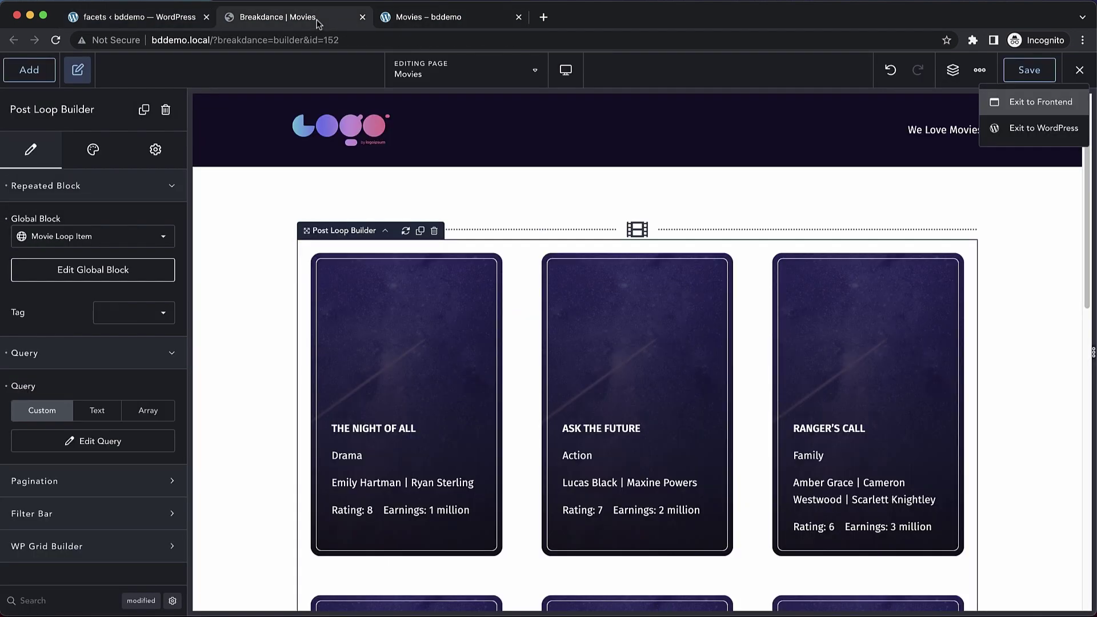
click(27, 72)
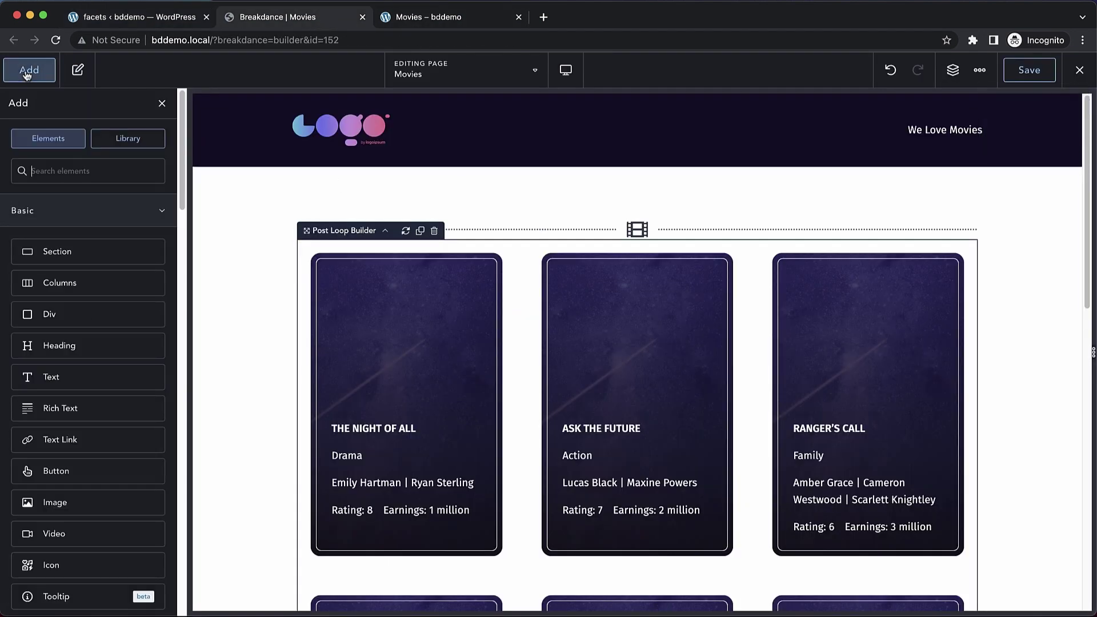
text(grid)
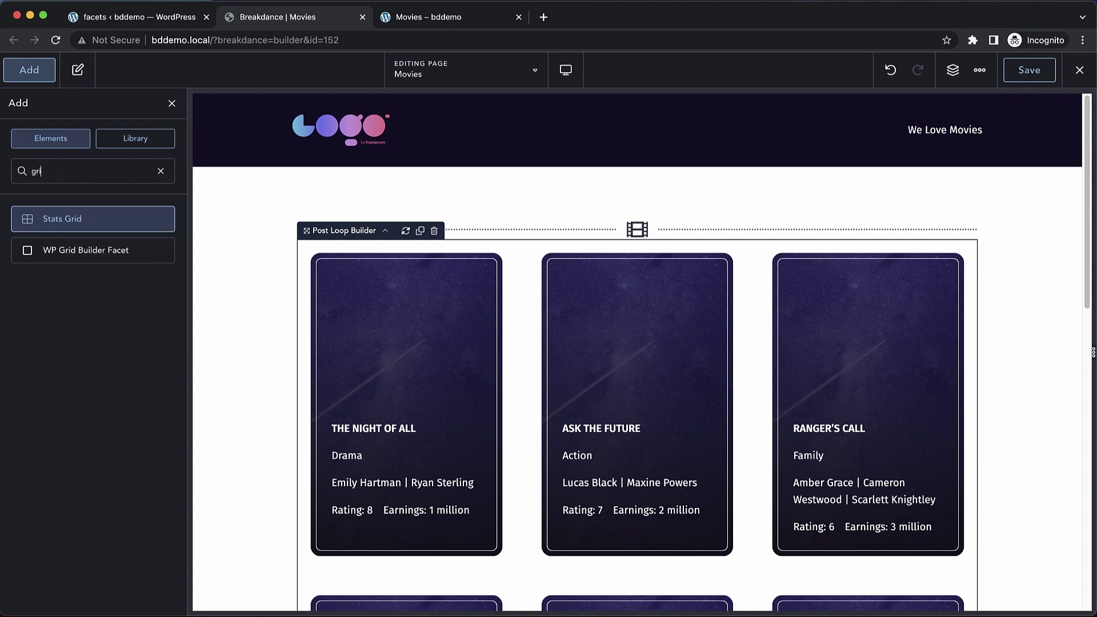
click(85, 249)
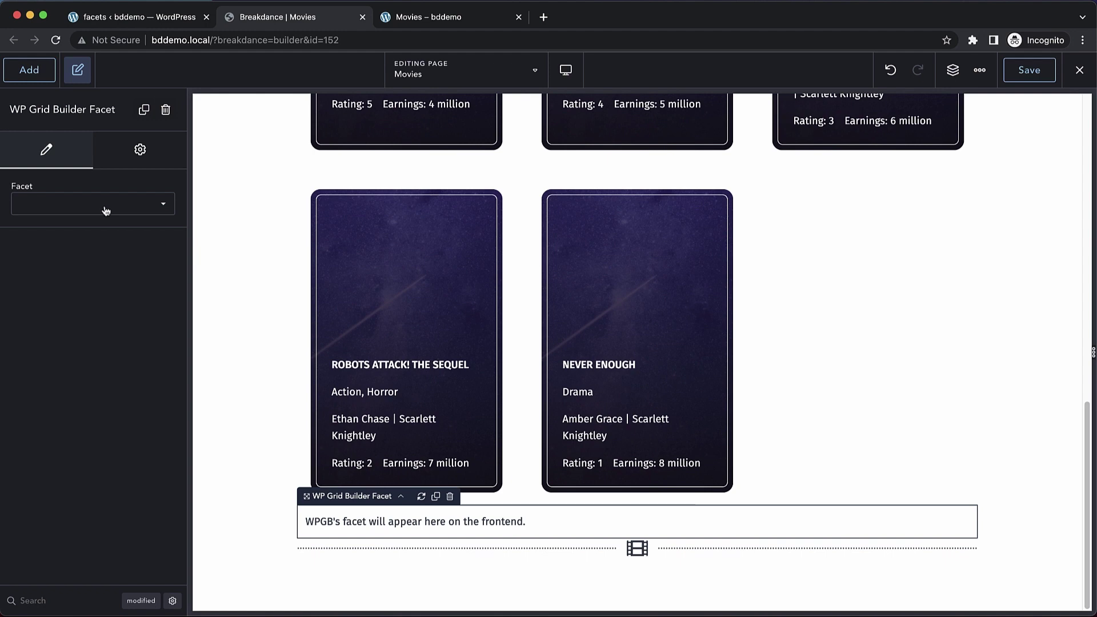
click(106, 208)
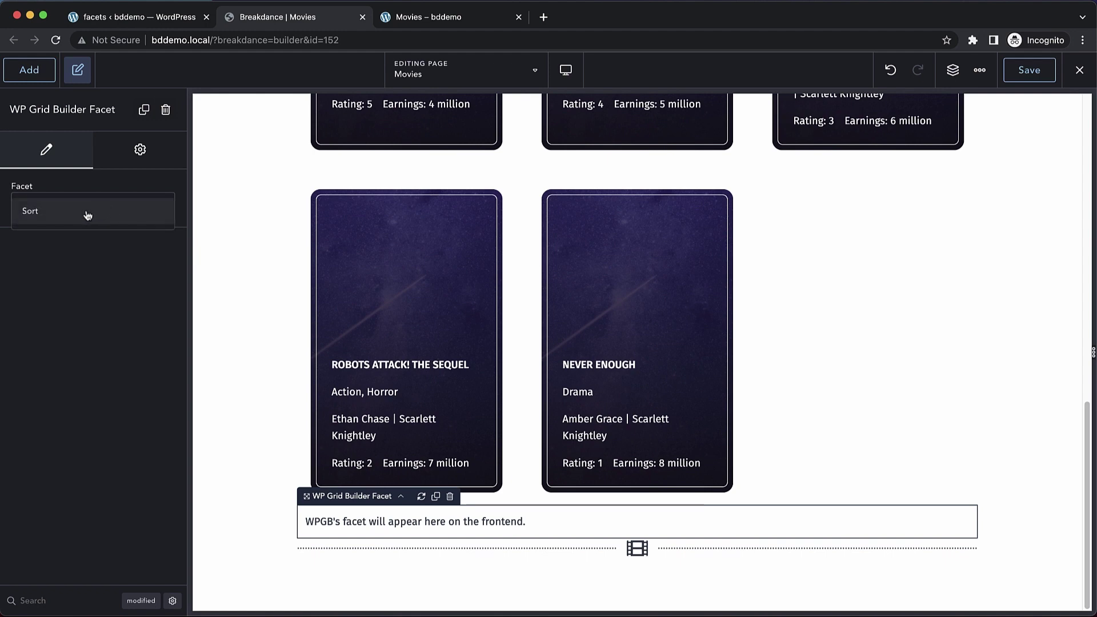
click(87, 215)
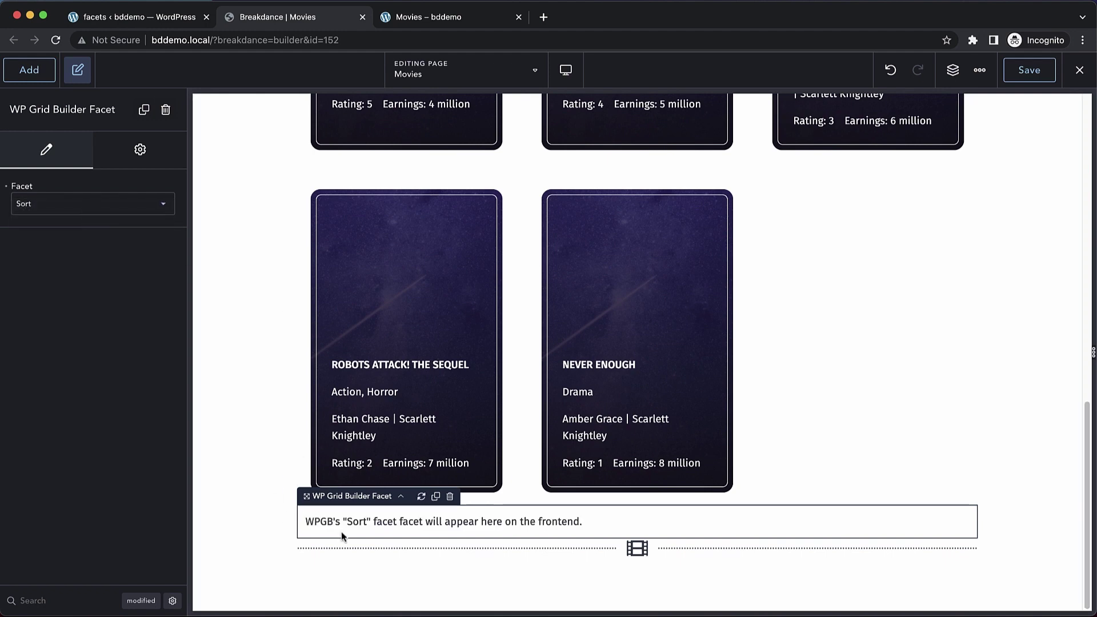
Move the Sort facet above the Post Loop Builder in Structure and save.
click(960, 78)
drag(994, 249, 991, 209)
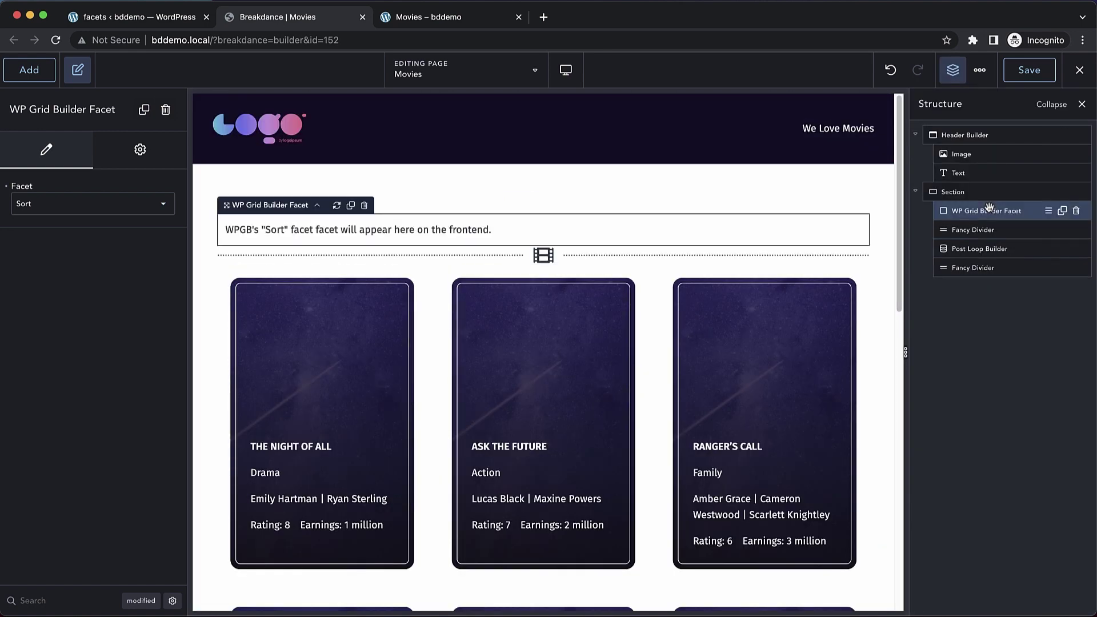
click(1032, 80)
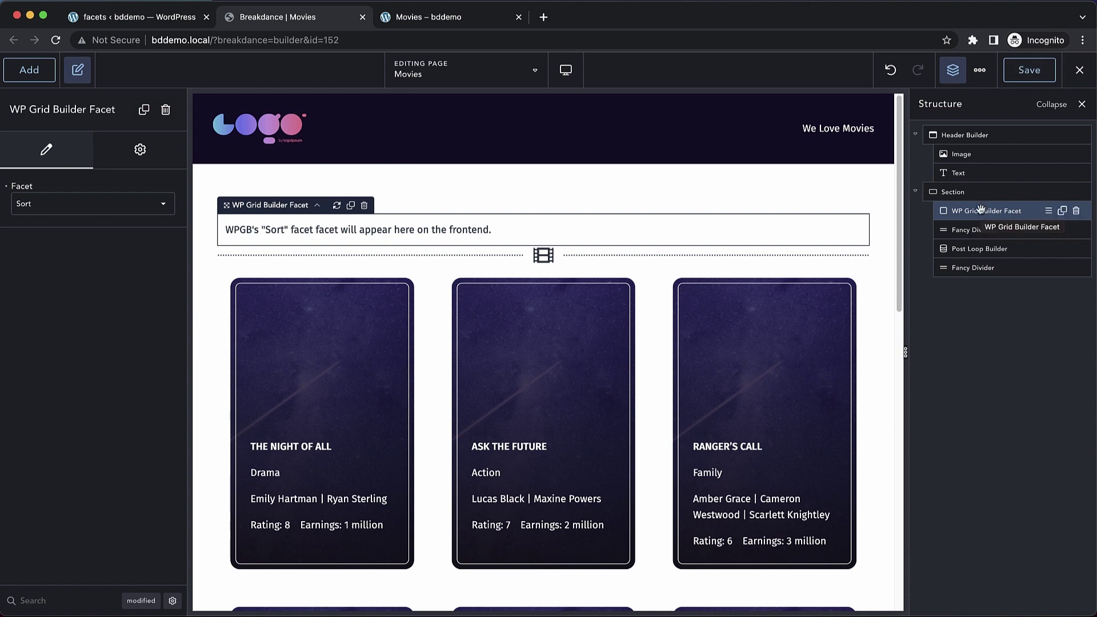
Switch on Enable WPGB in the Post Loop Builder's WP Grid Builder settings and save.
click(667, 276)
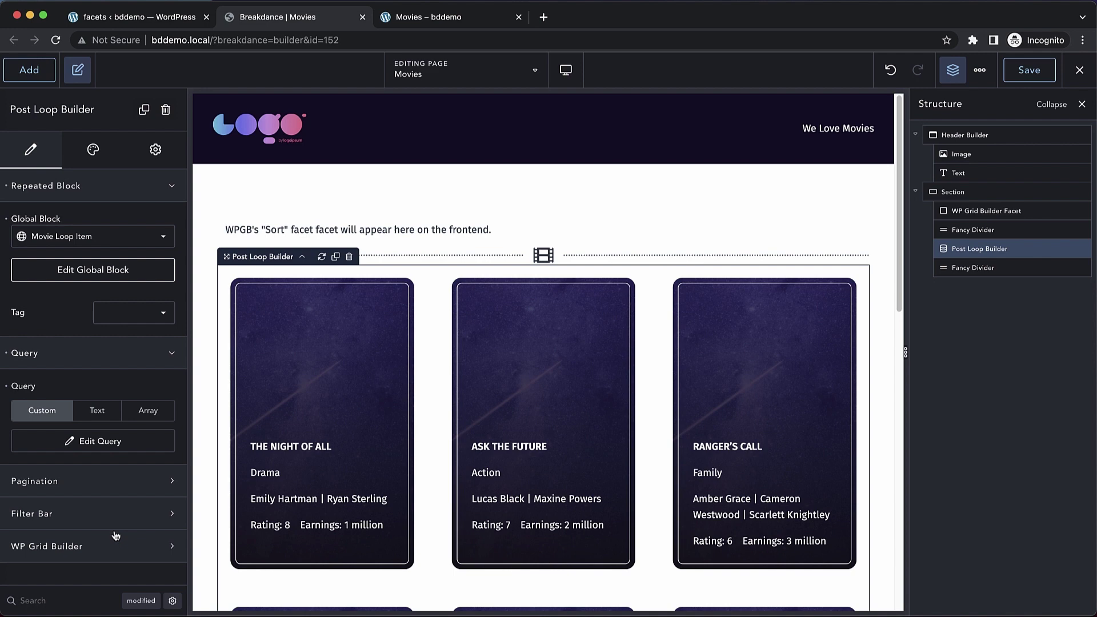
click(122, 548)
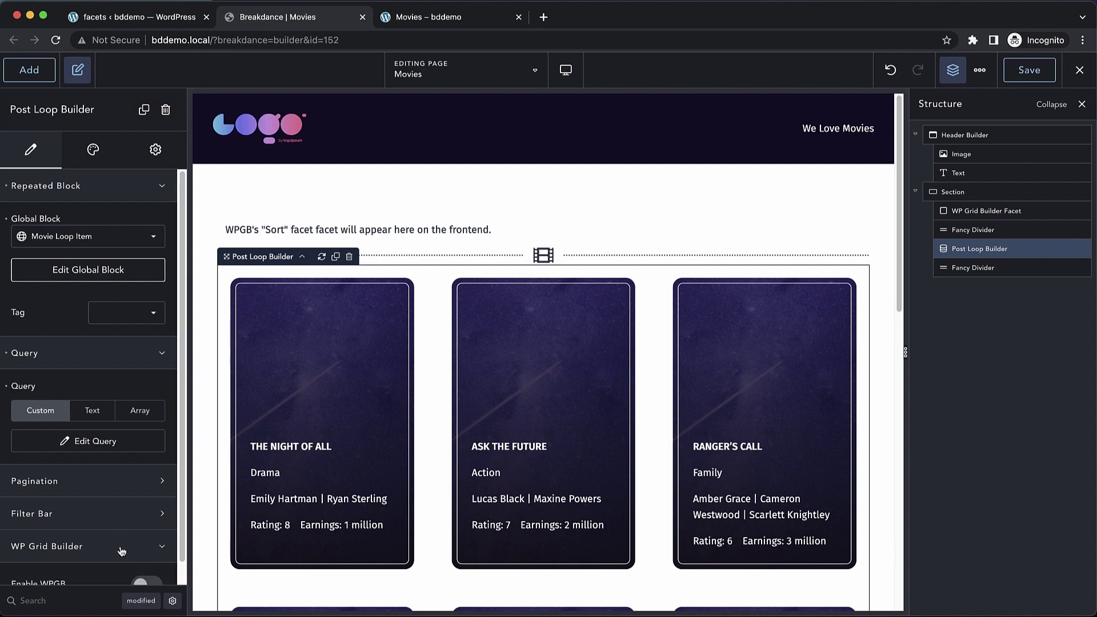
scroll(122, 550, down, 1)
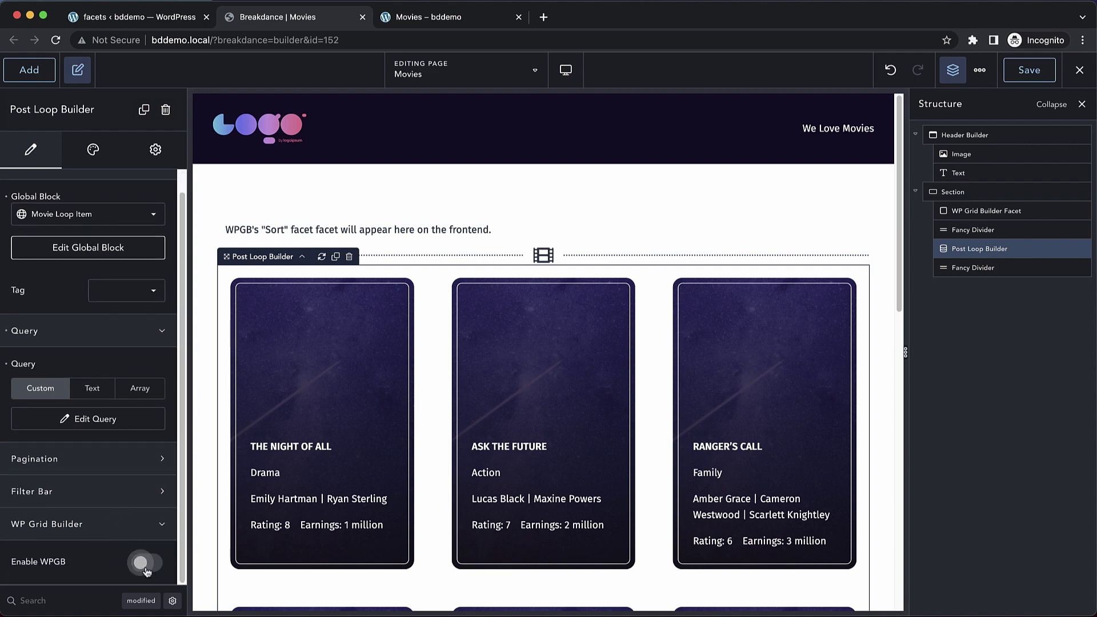
click(143, 563)
click(1045, 72)
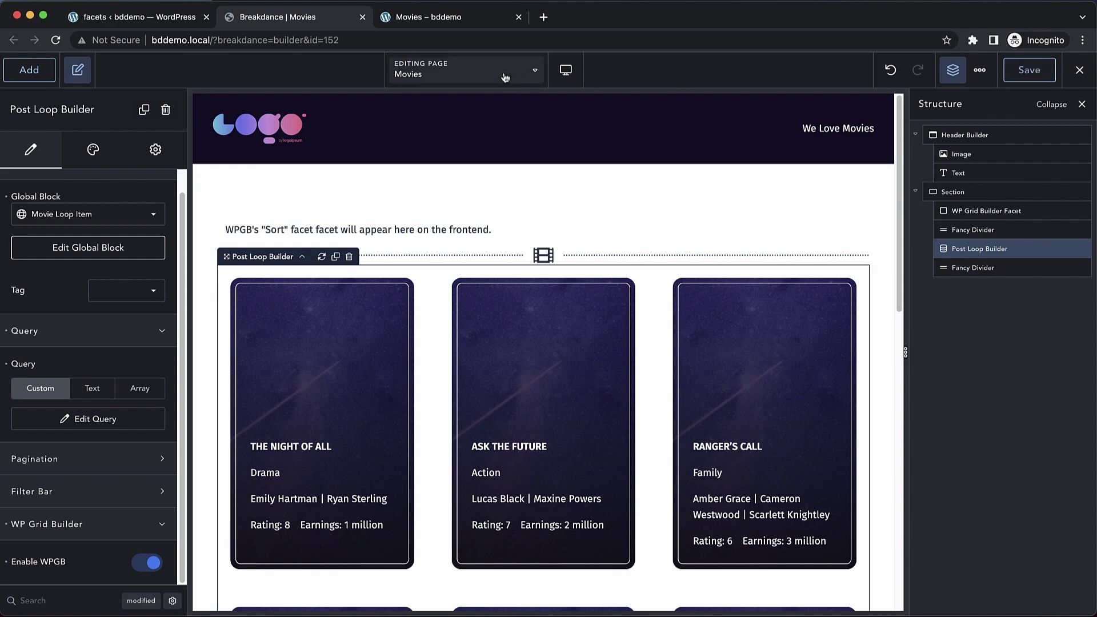
Reload the live Movies page and sort it by Rating in Product Order.
click(488, 16)
key(super+r)
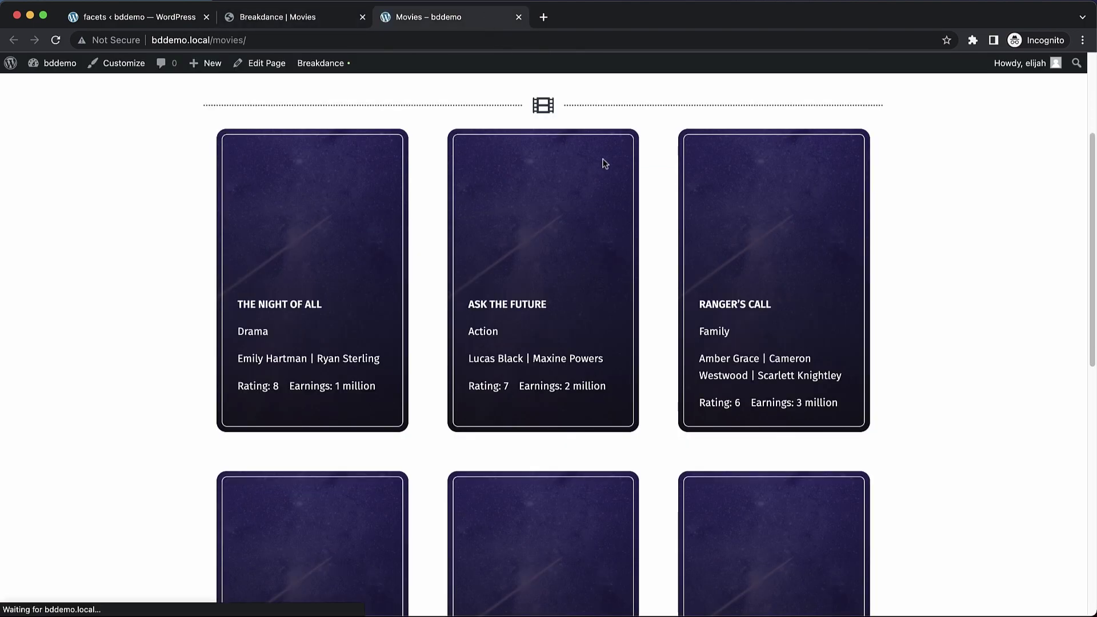
scroll(604, 164, down, 3)
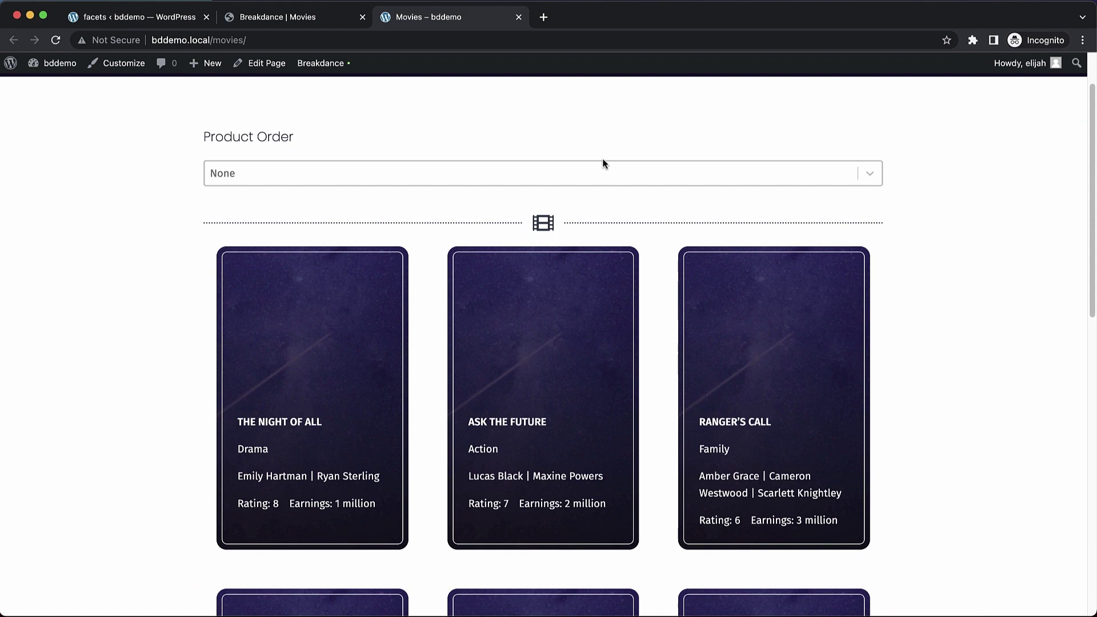
click(360, 179)
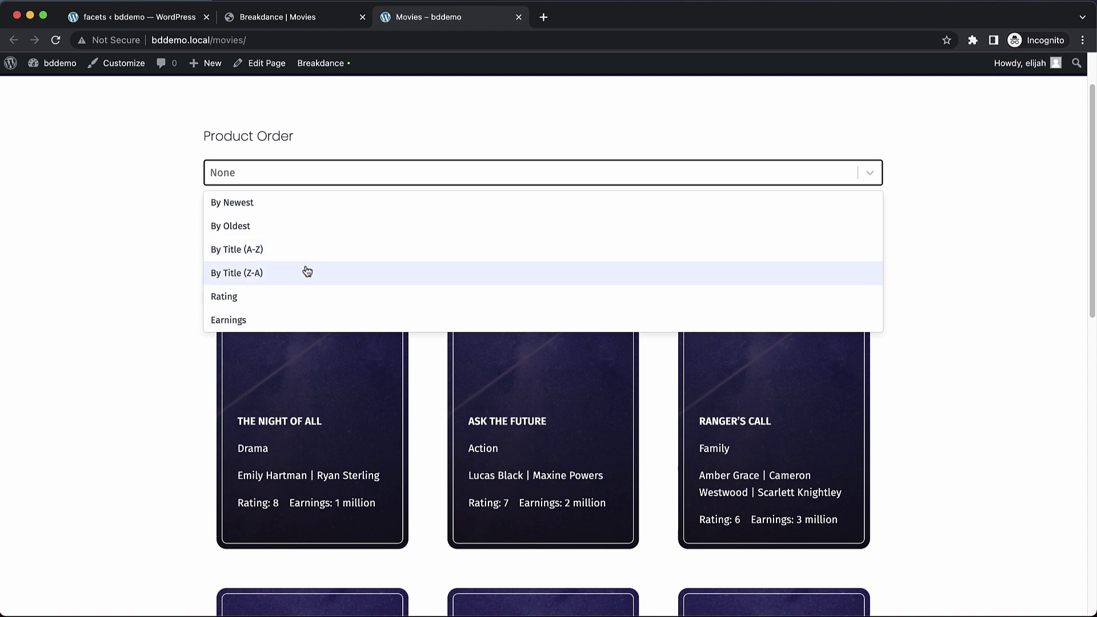
click(284, 299)
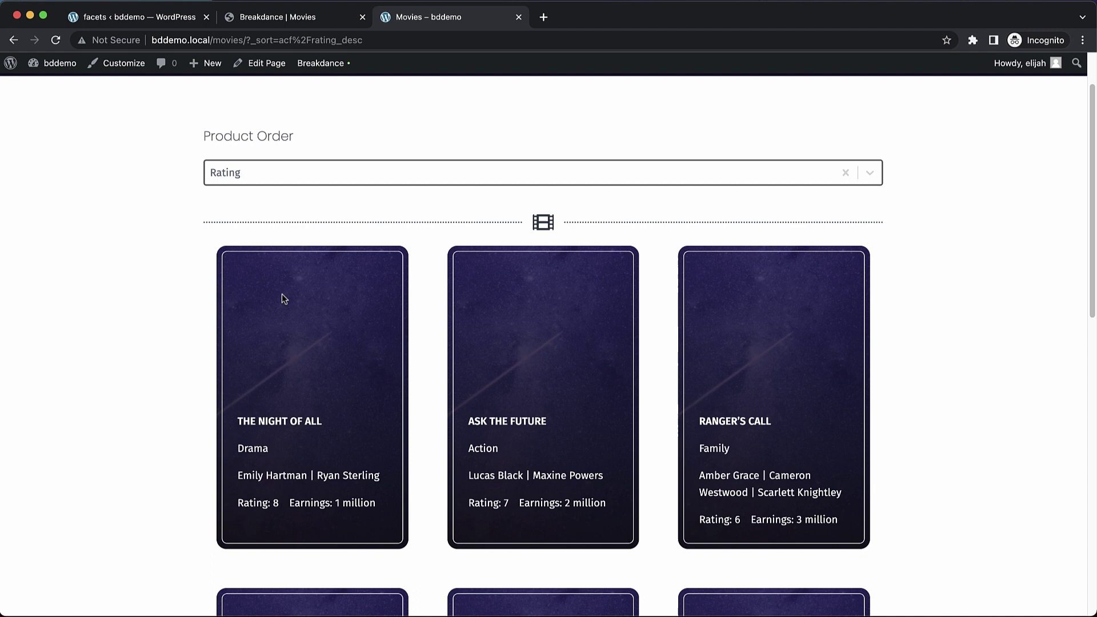
Re-sort the movies by Earnings, then return to the Gridbuilder facet settings.
scroll(324, 331, down, 2)
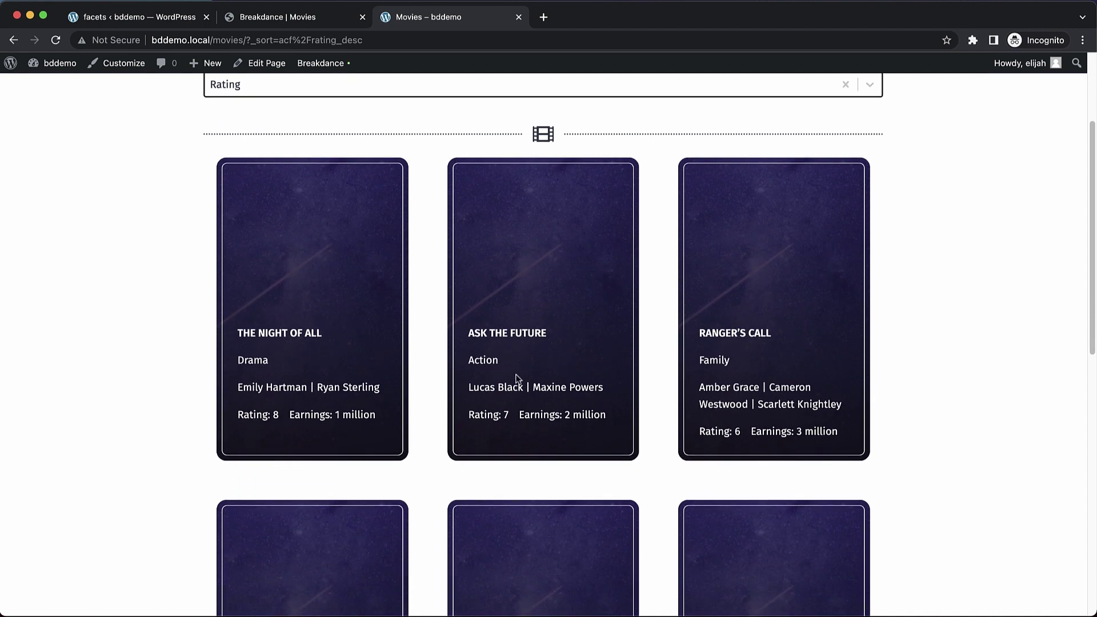
scroll(514, 377, up, 2)
click(362, 201)
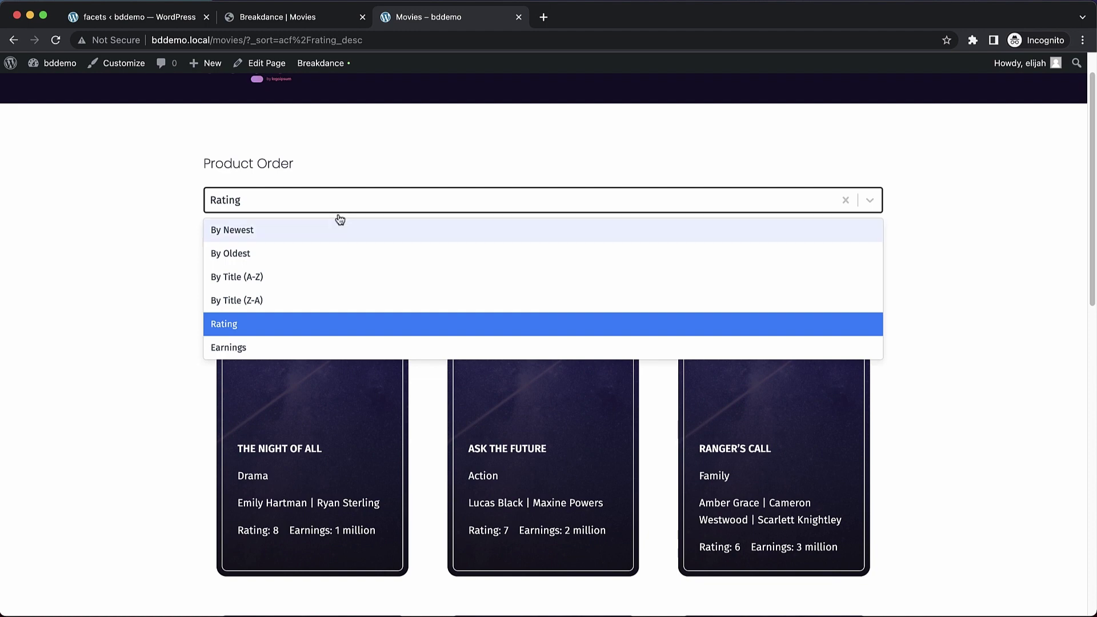
click(255, 348)
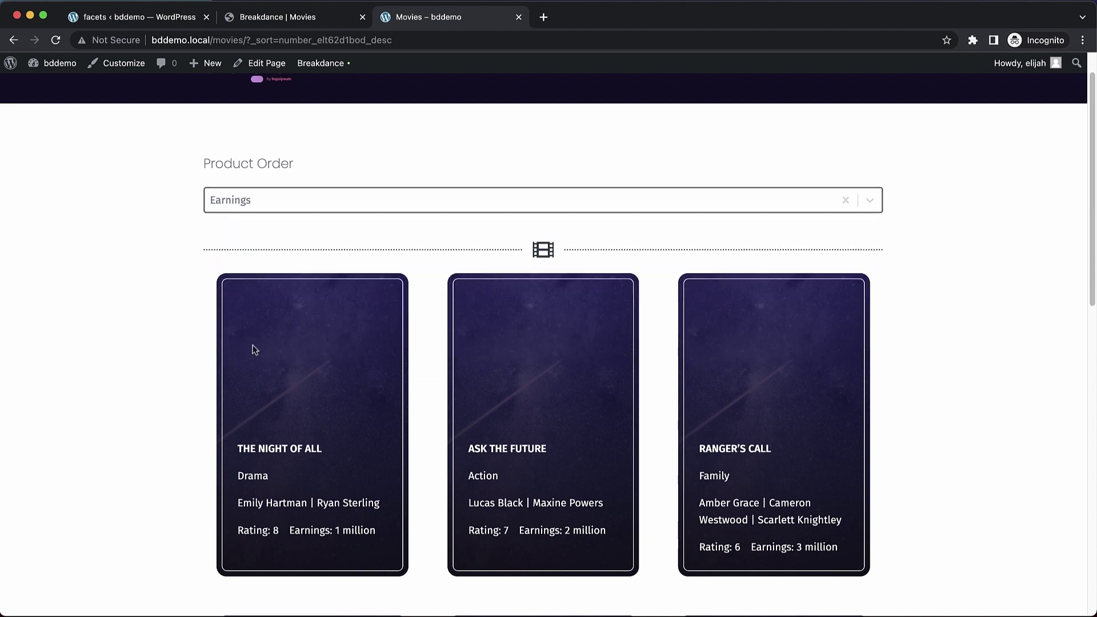
scroll(253, 348, down, 1)
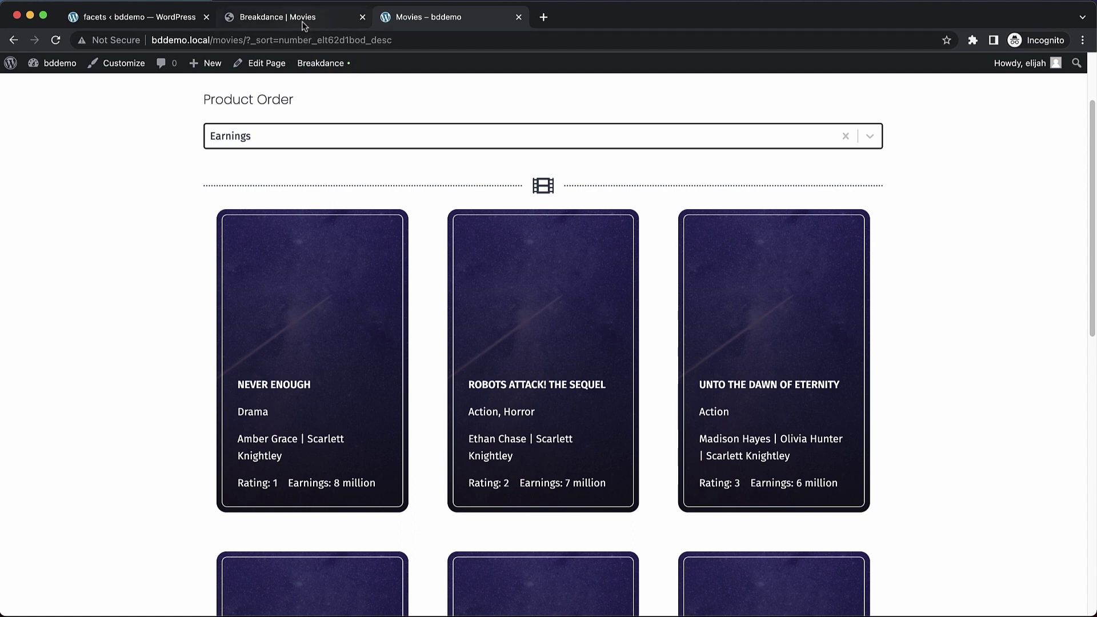
click(152, 21)
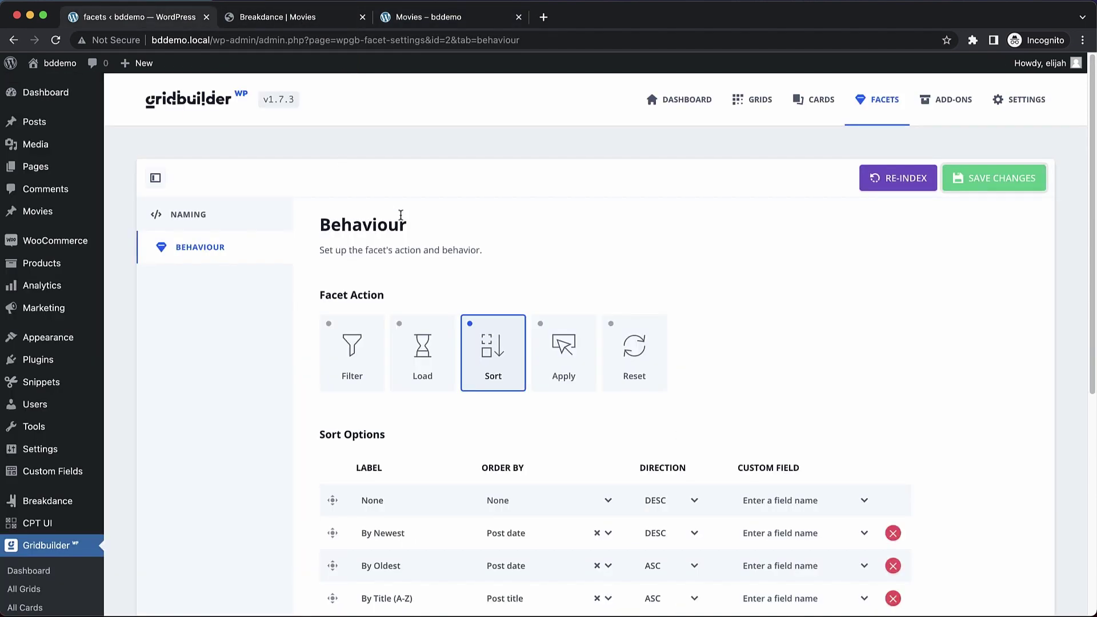
Create a new facet in Gridbuilder and name it 'Genre'.
click(880, 99)
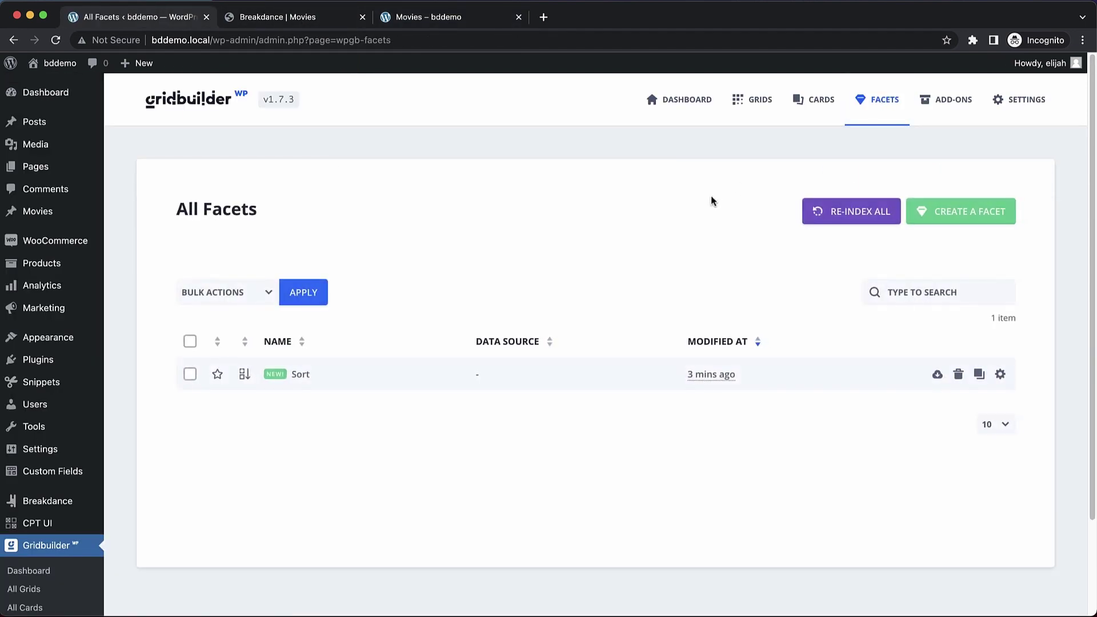
click(960, 211)
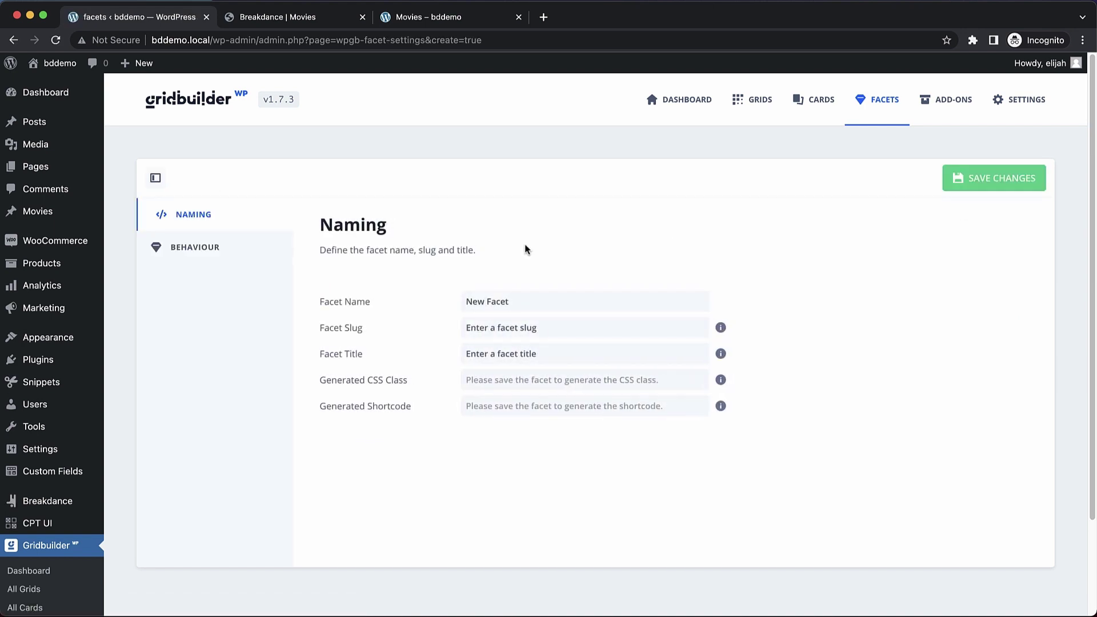
triple_click(528, 307)
text(Genre)
key(Tab)
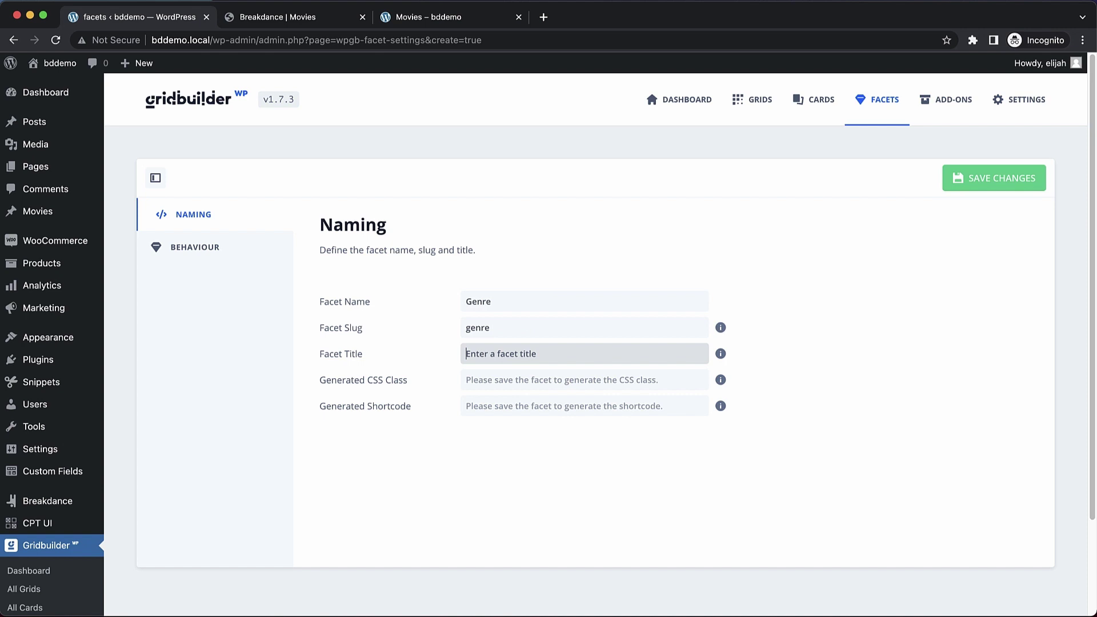
text(Genre)
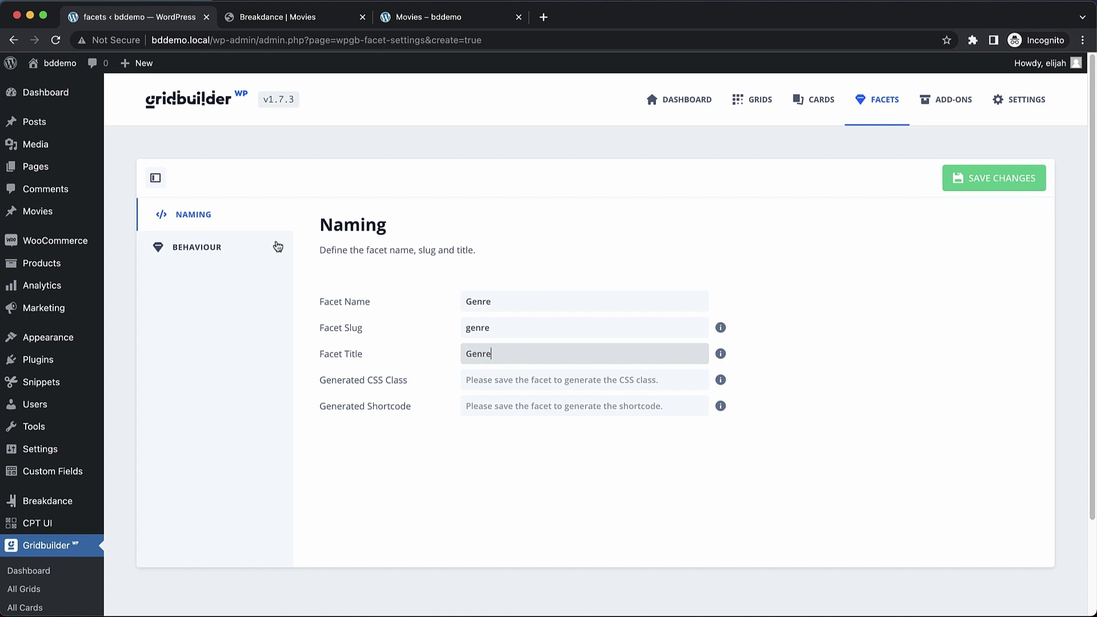
Make the facet a dropdown filtering by the Genres taxonomy, and save it.
click(217, 247)
scroll(696, 303, down, 3)
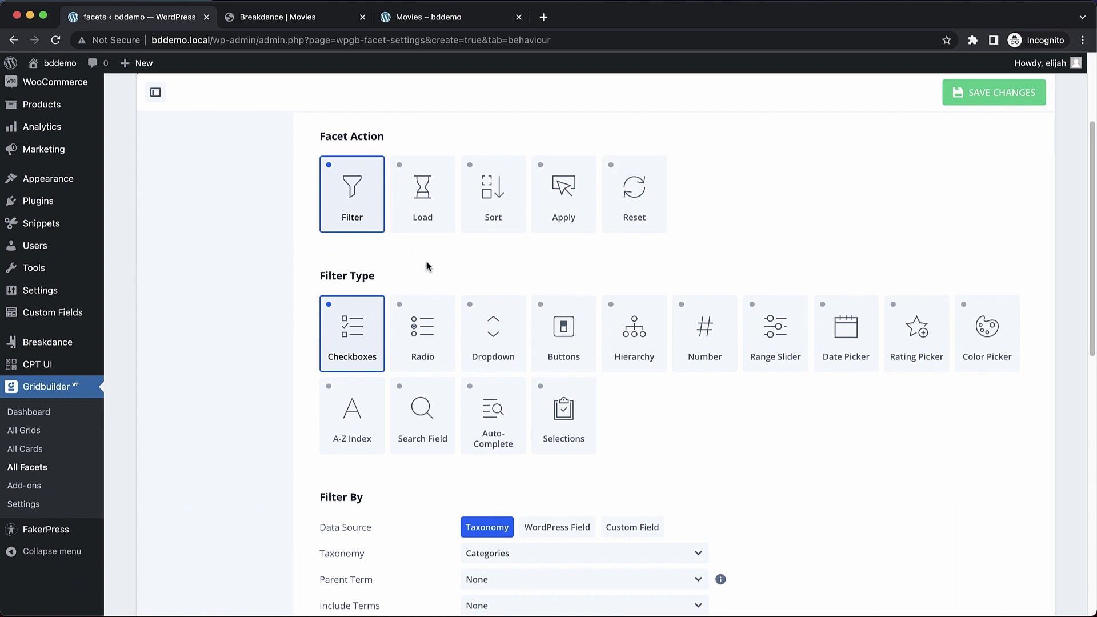
click(494, 354)
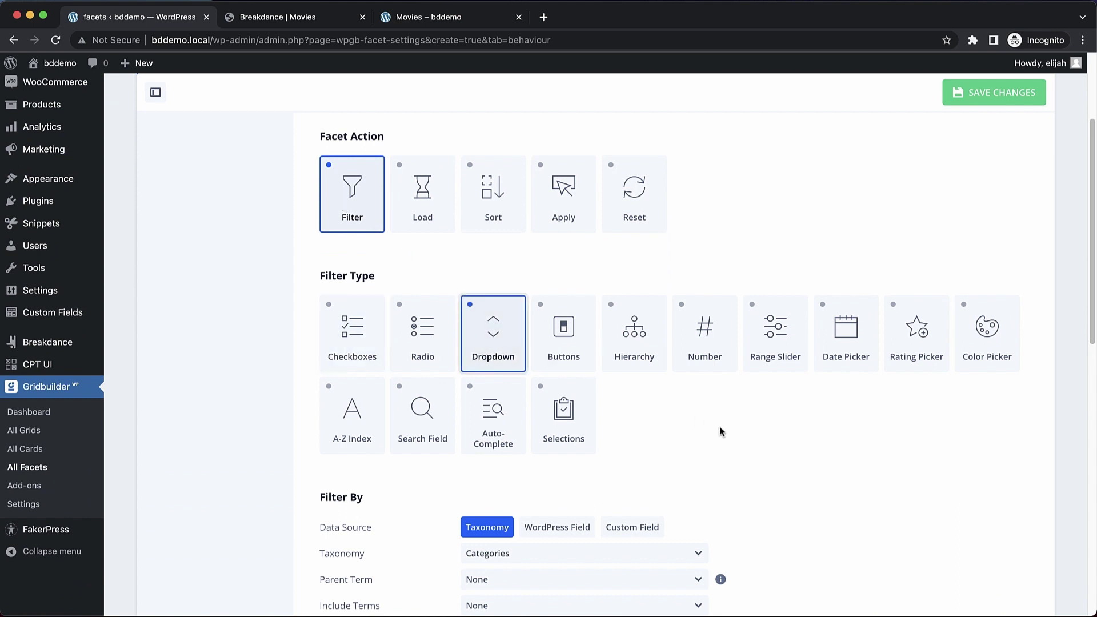
scroll(719, 427, down, 5)
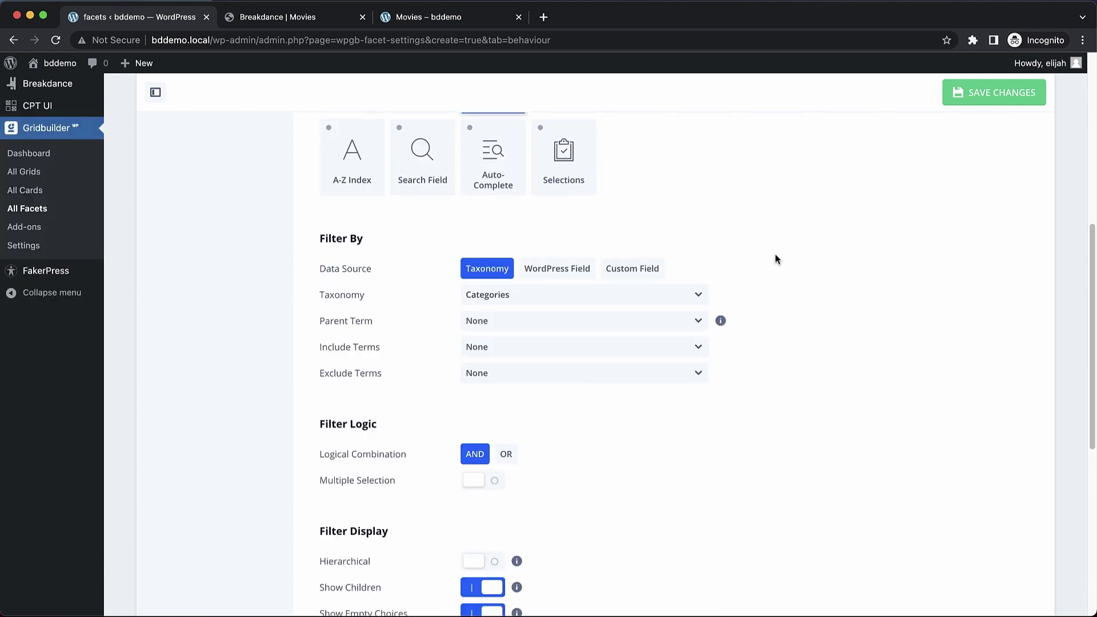
click(678, 301)
scroll(597, 358, down, 3)
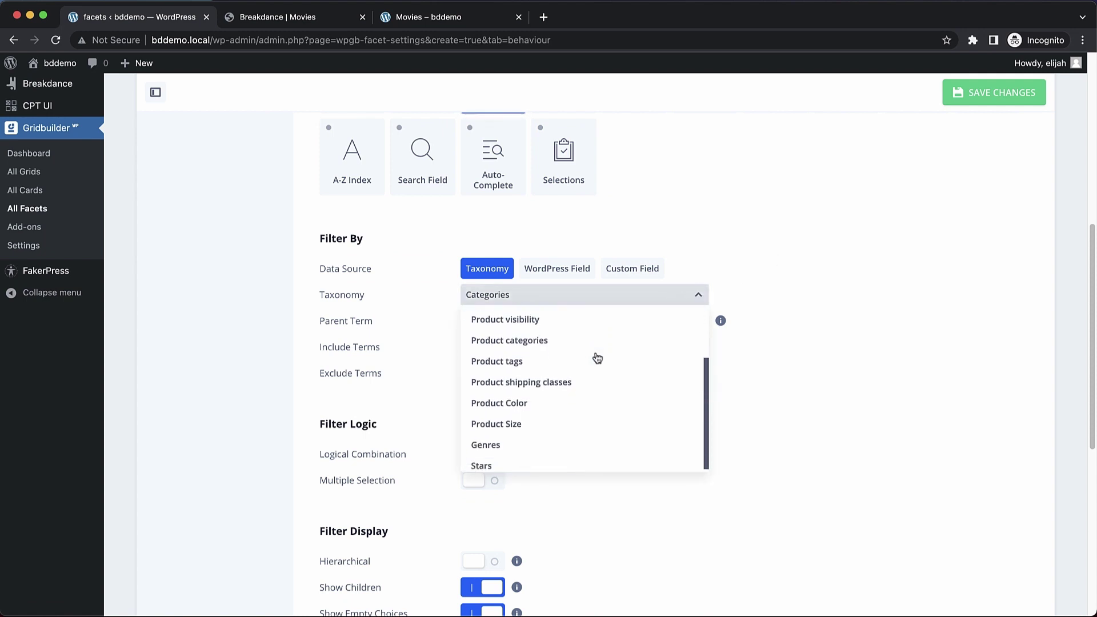
click(490, 447)
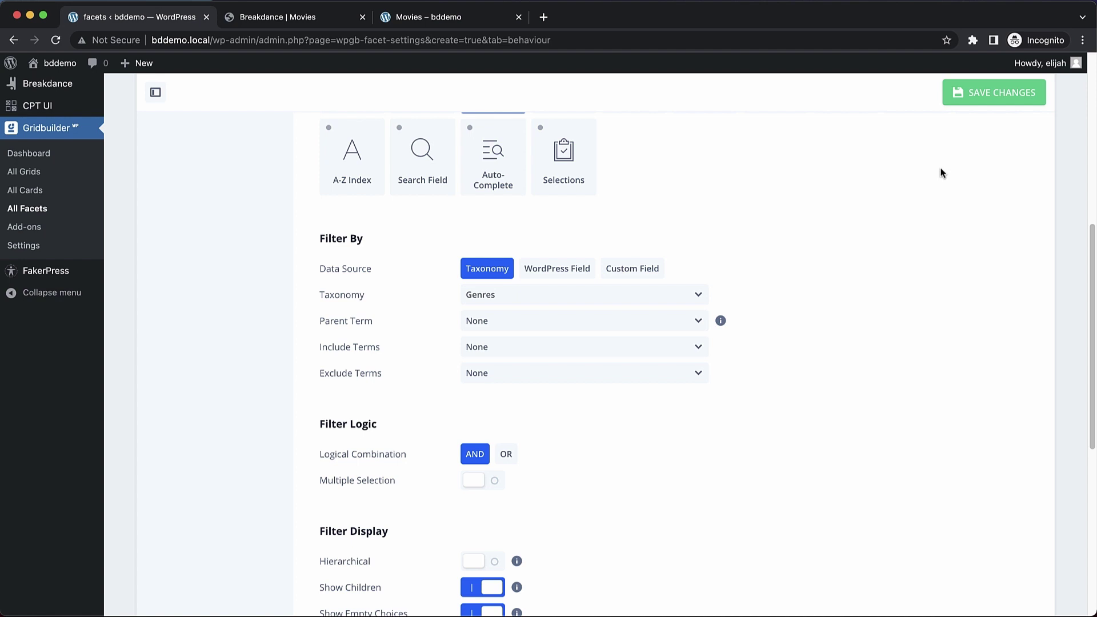
click(987, 104)
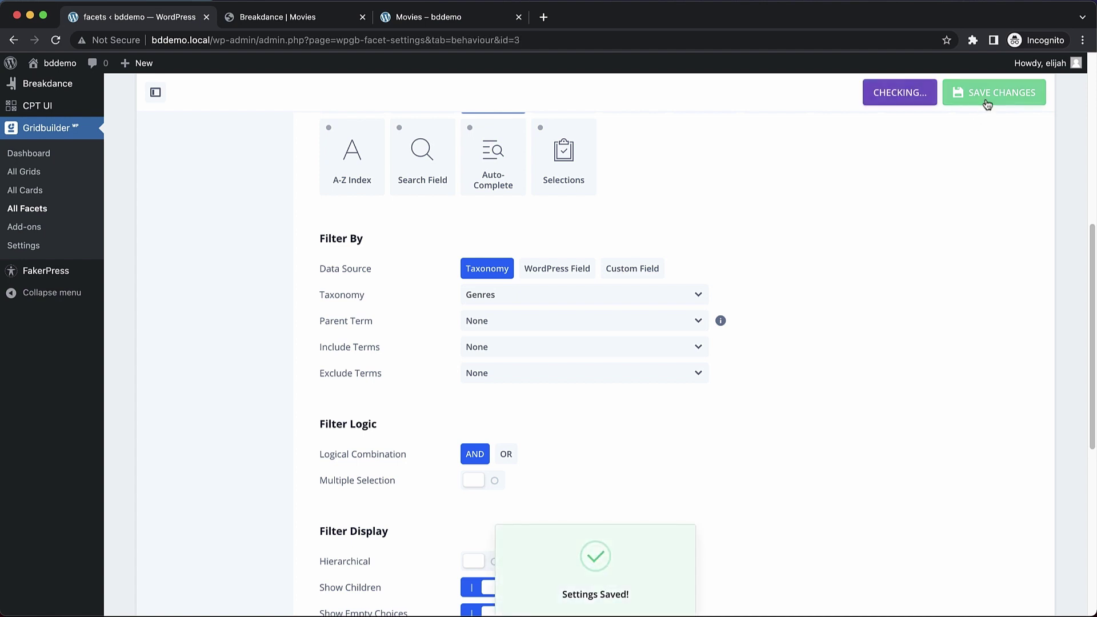
click(317, 22)
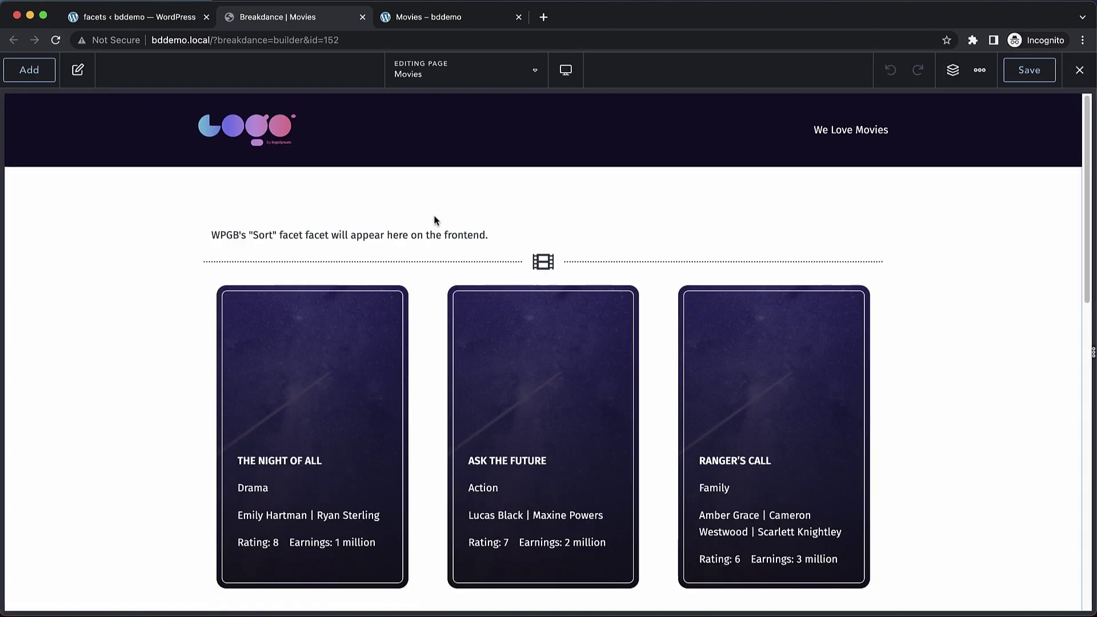
Add a Columns element with a 1/3–2/3 layout to the section.
click(405, 235)
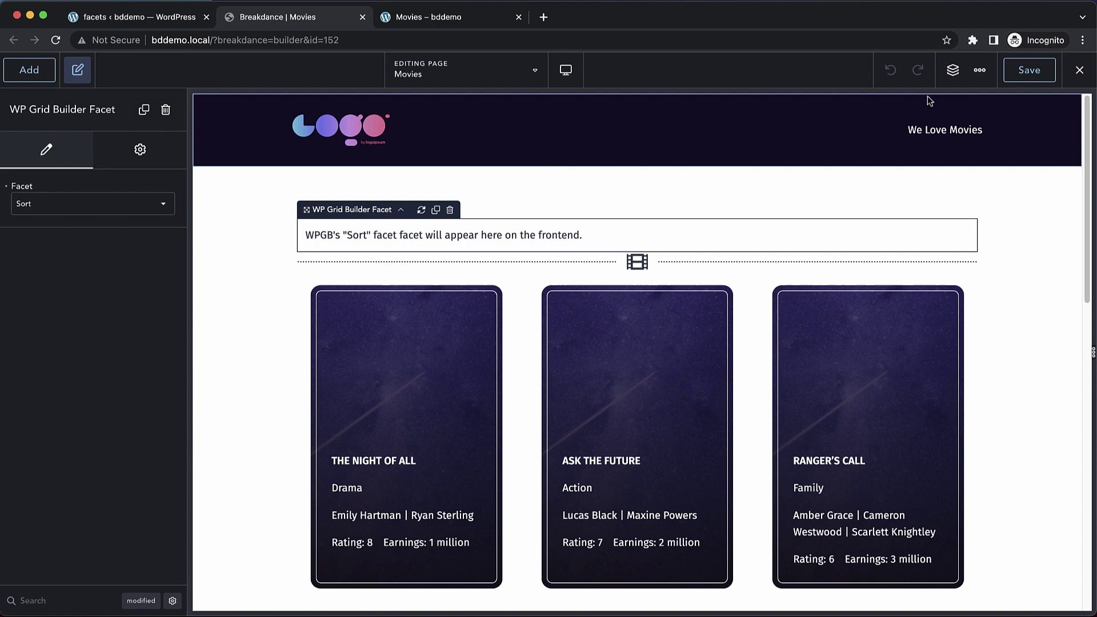
click(953, 70)
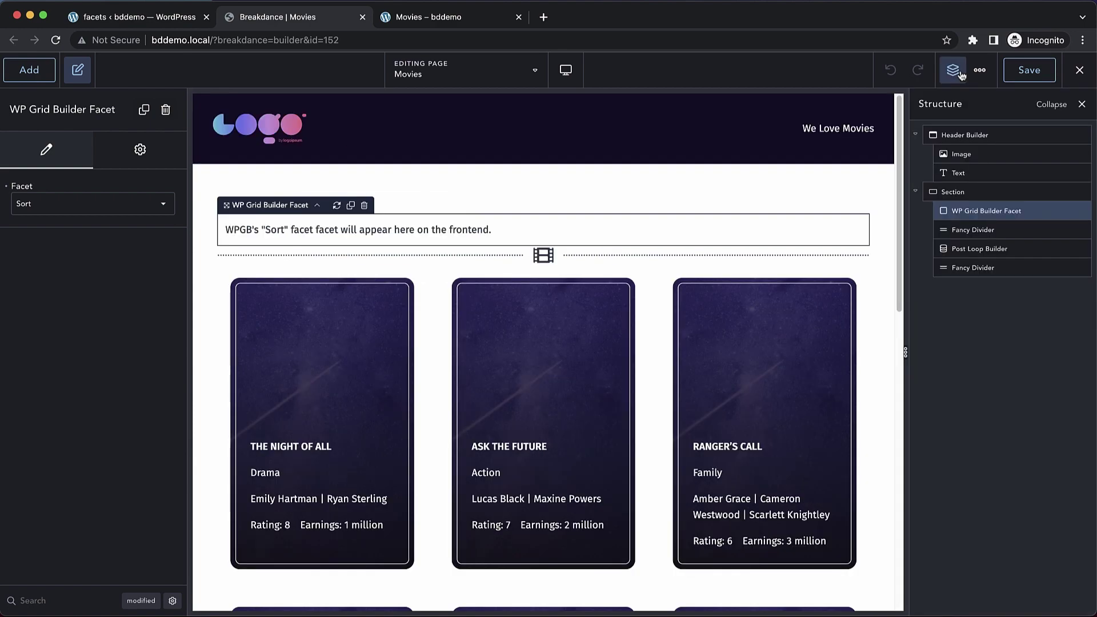
click(975, 193)
click(29, 70)
text(columns)
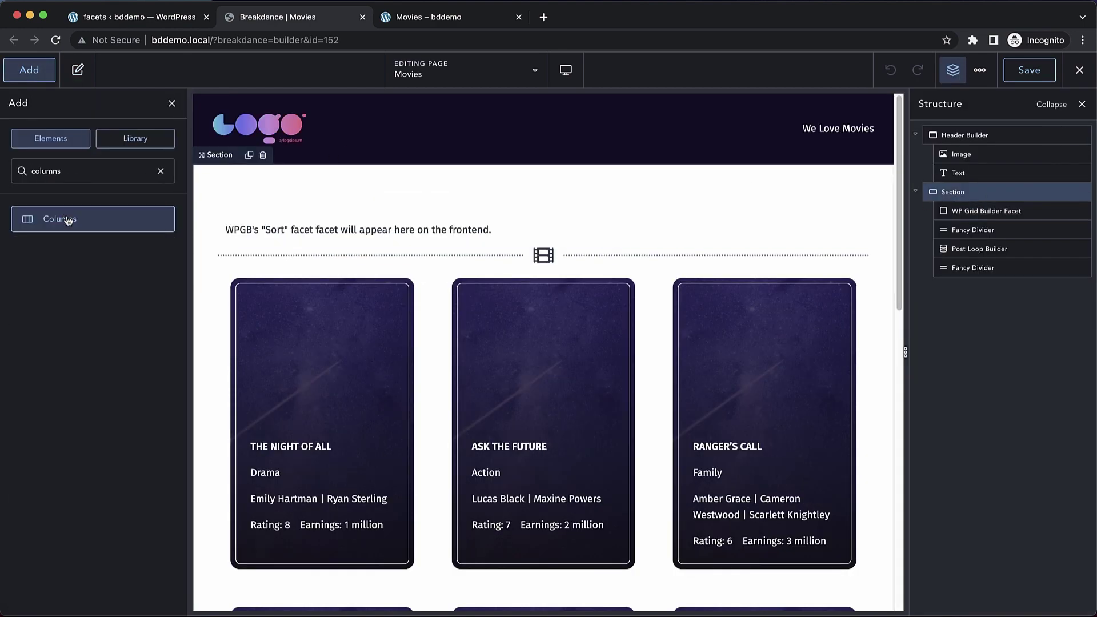
click(63, 218)
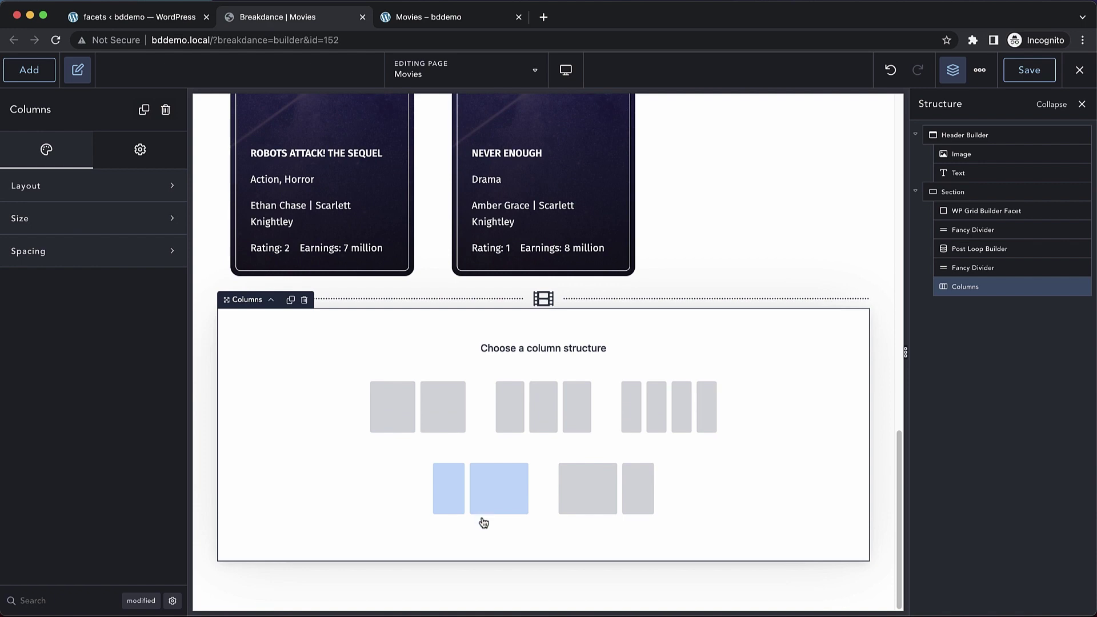
click(484, 509)
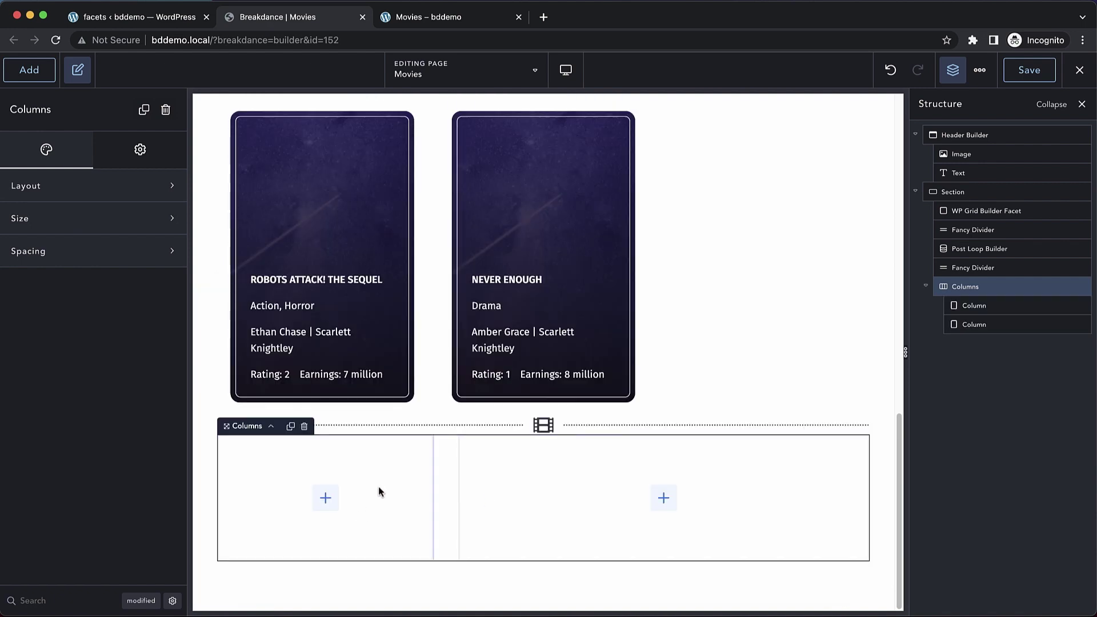
Move the Post Loop Builder into the right column and the Sort facet into the left.
drag(981, 291, 1006, 248)
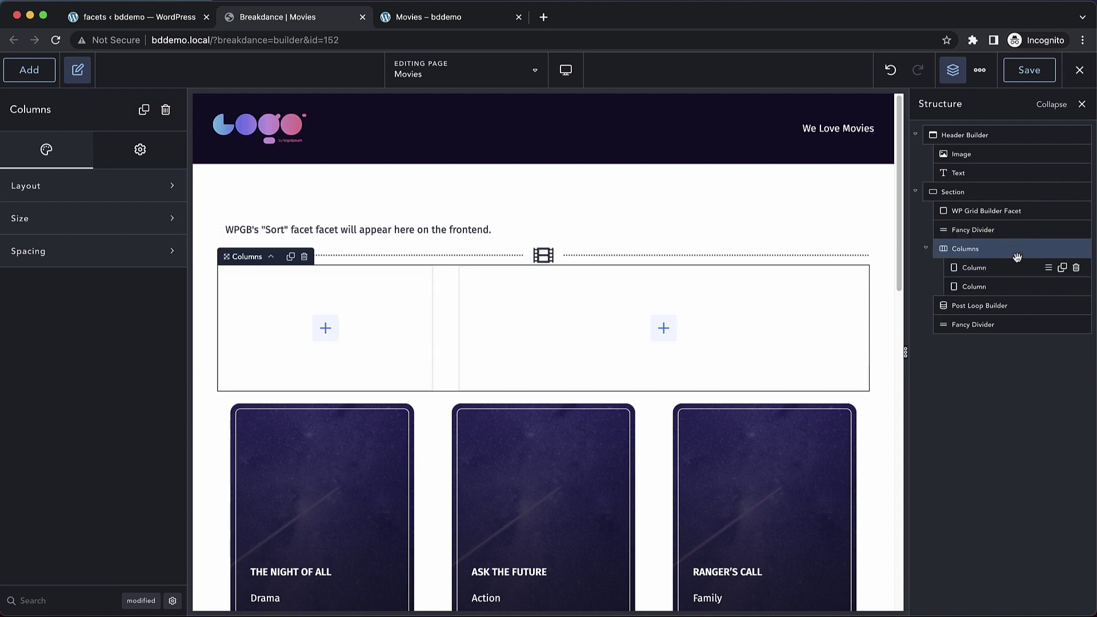
click(988, 311)
drag(1008, 297, 1009, 288)
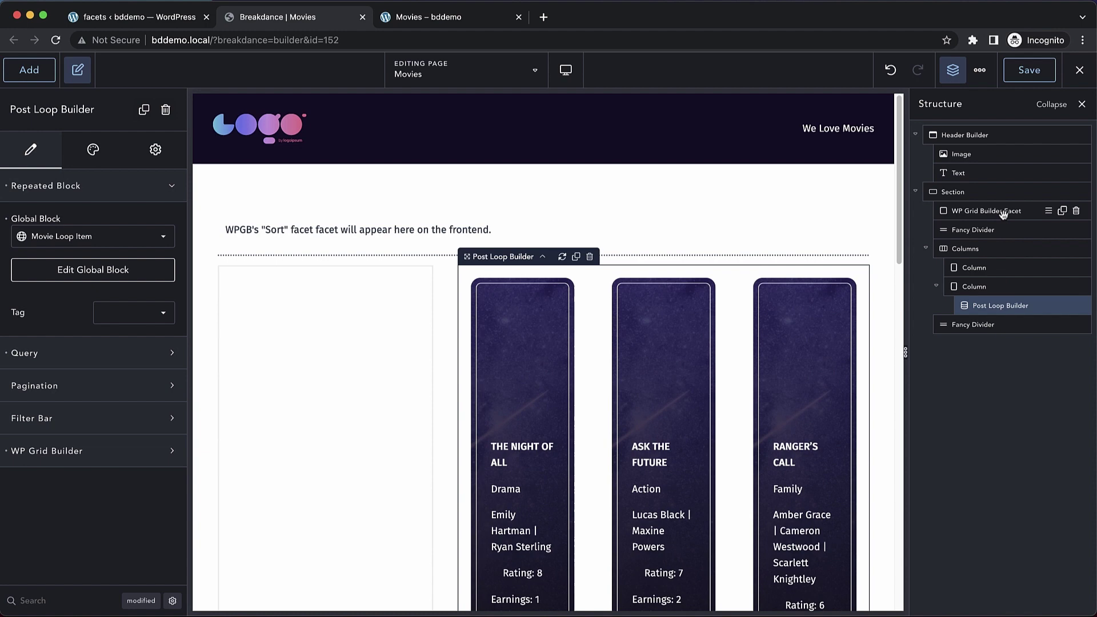
drag(1004, 213, 1007, 268)
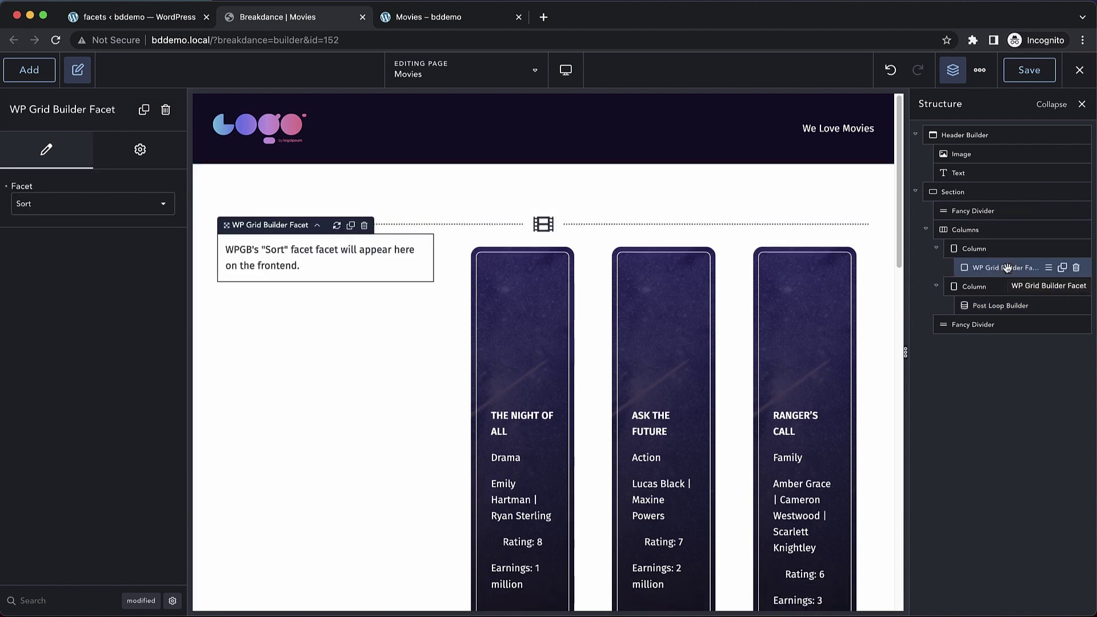
click(1005, 313)
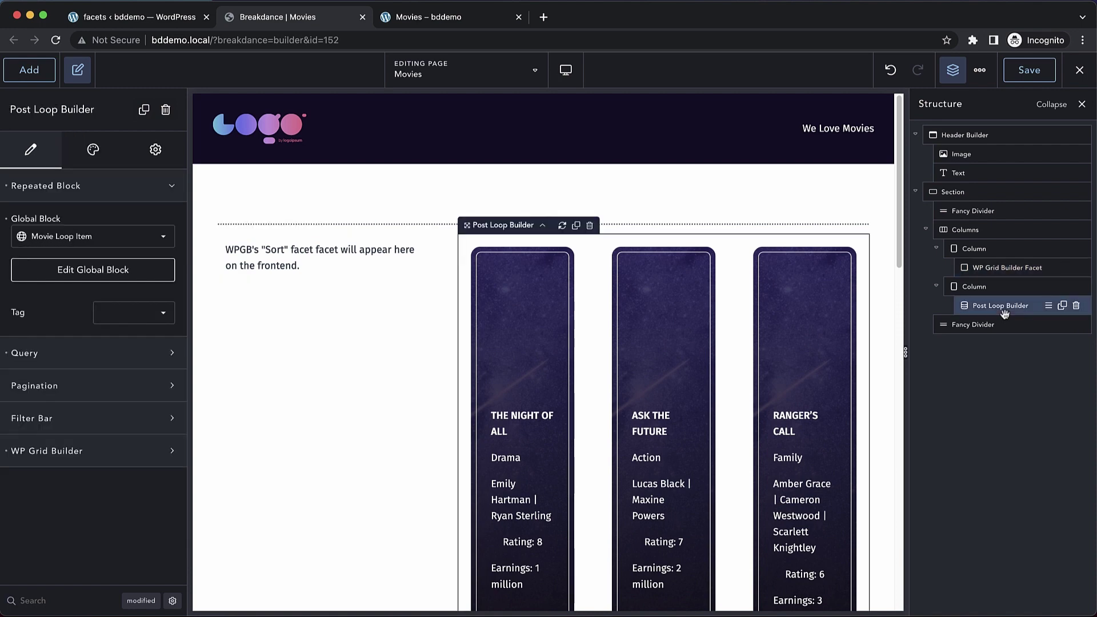
Set the Post Loop Builder's list layout to Grid with 2 items per row.
click(94, 151)
click(94, 191)
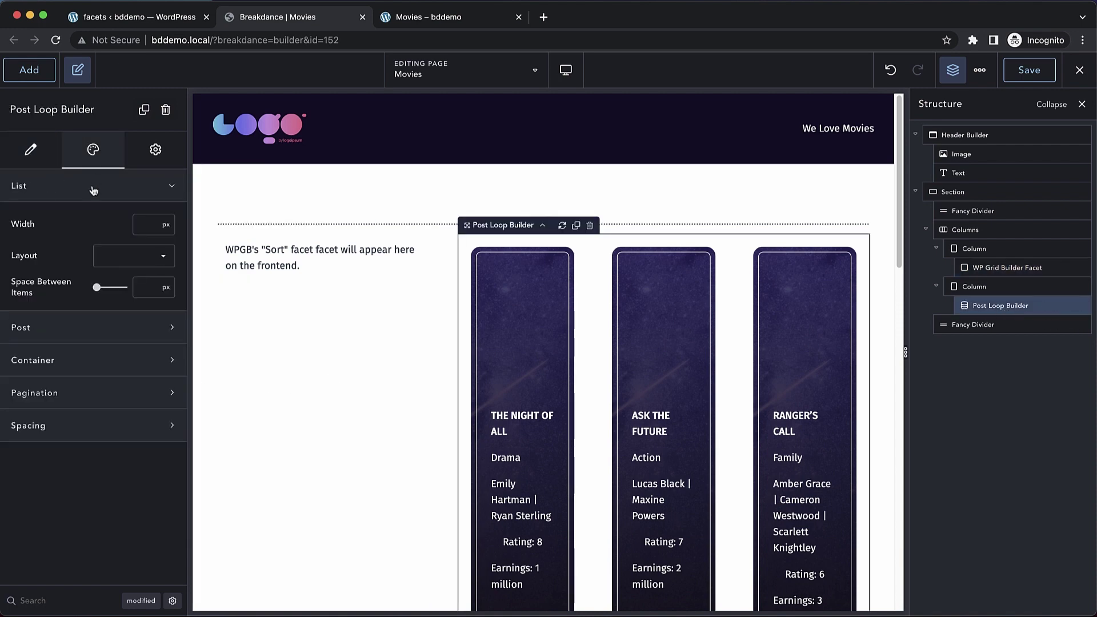
click(161, 263)
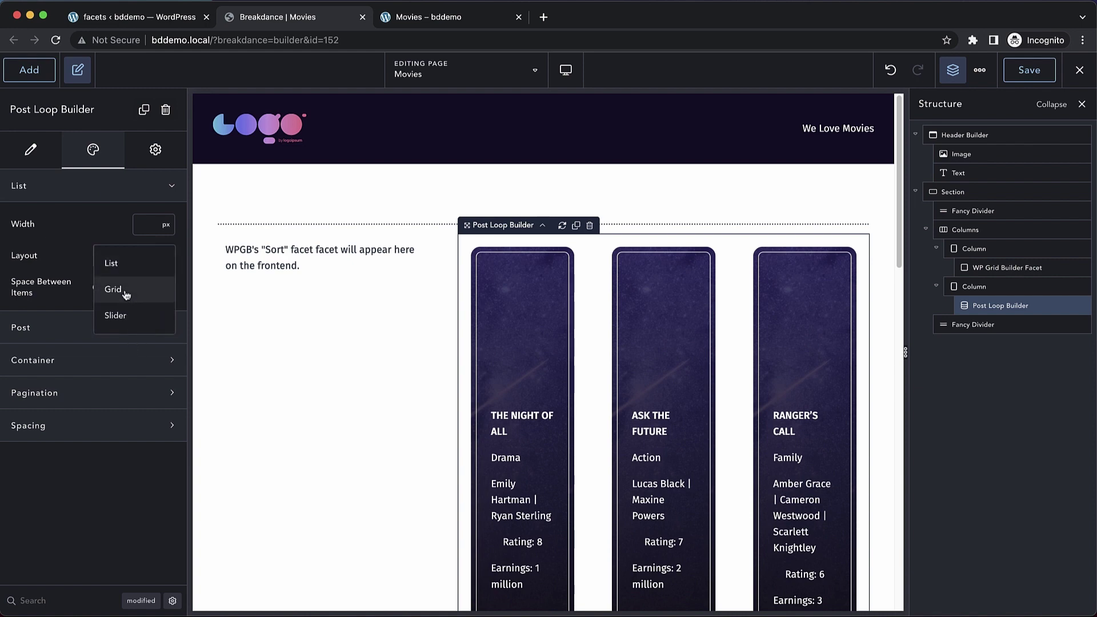
click(114, 290)
click(145, 286)
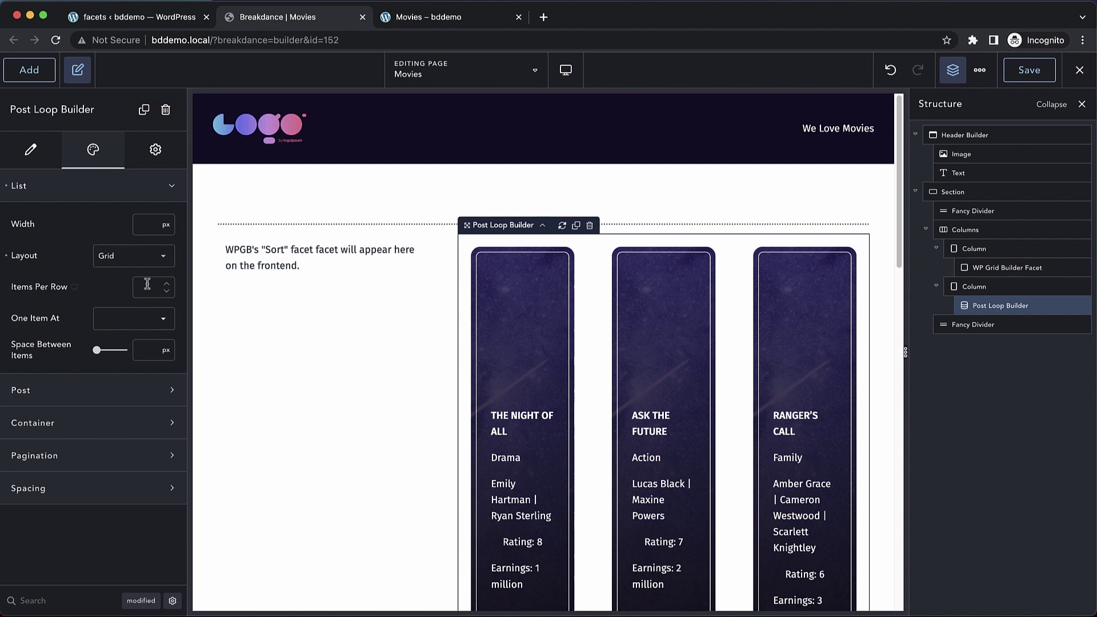
text(2)
scroll(606, 392, down, 7)
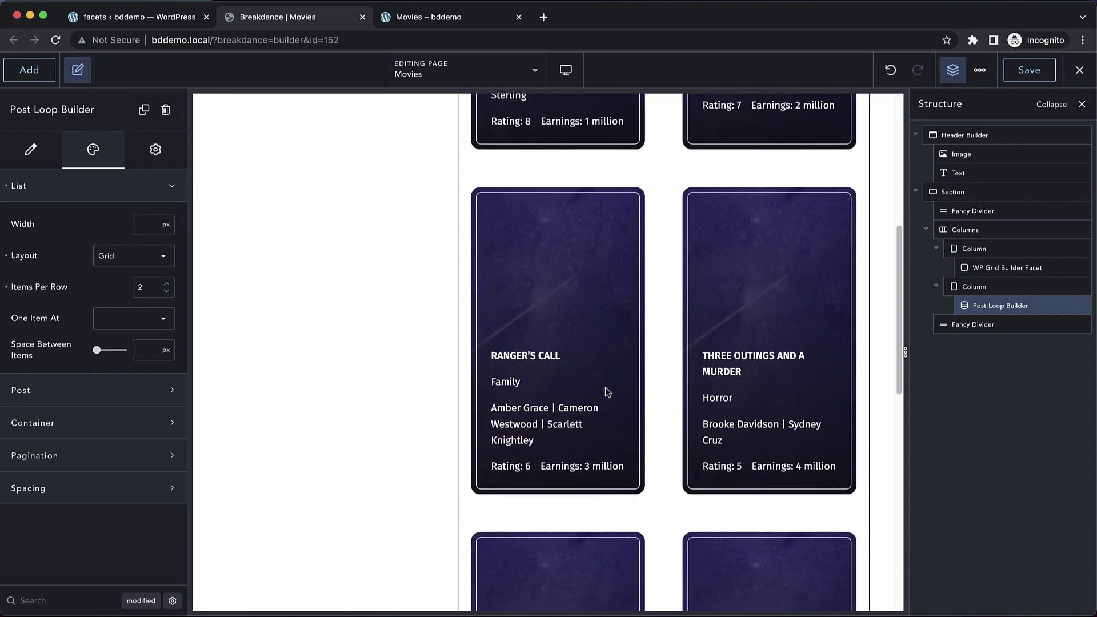
scroll(608, 392, up, 7)
Duplicate the Sort facet, set the copy to Genre, and save the page.
click(324, 255)
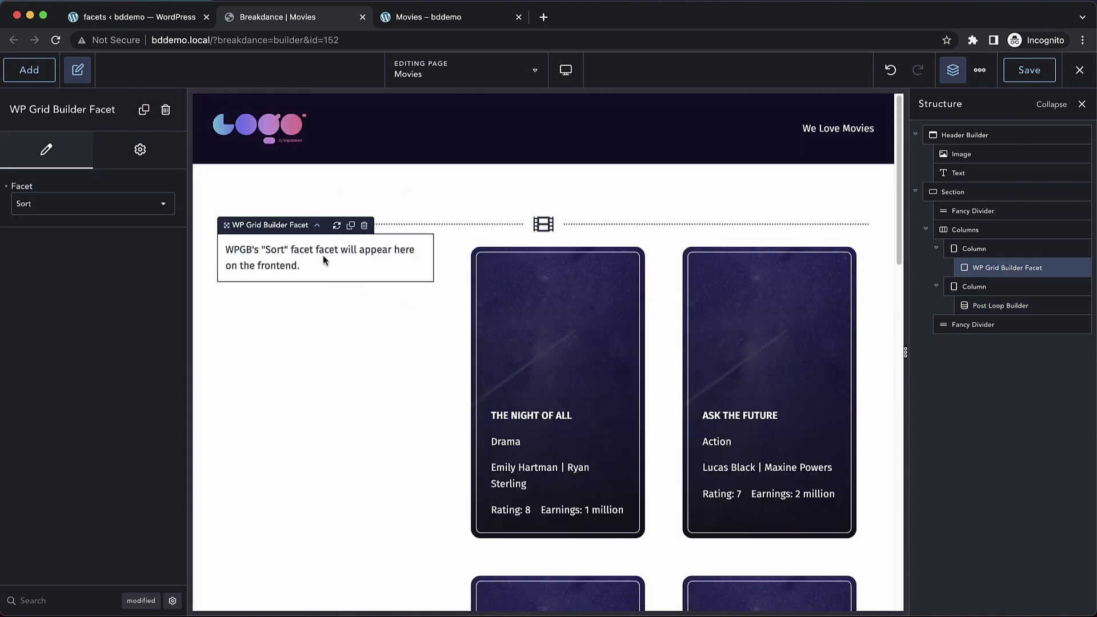
key(super+d)
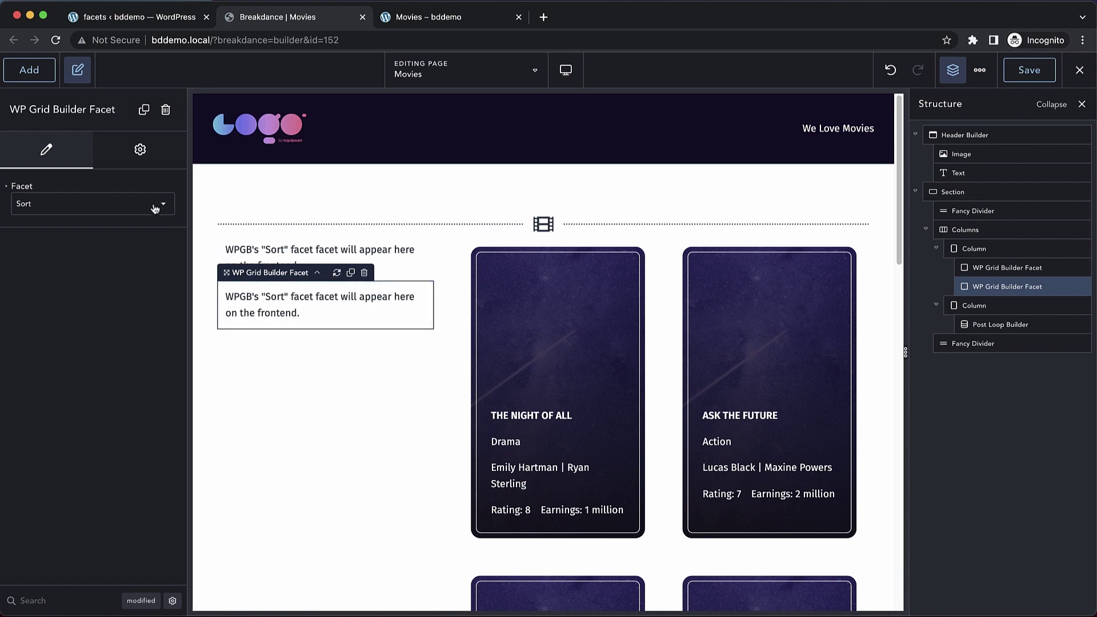
click(154, 205)
click(67, 236)
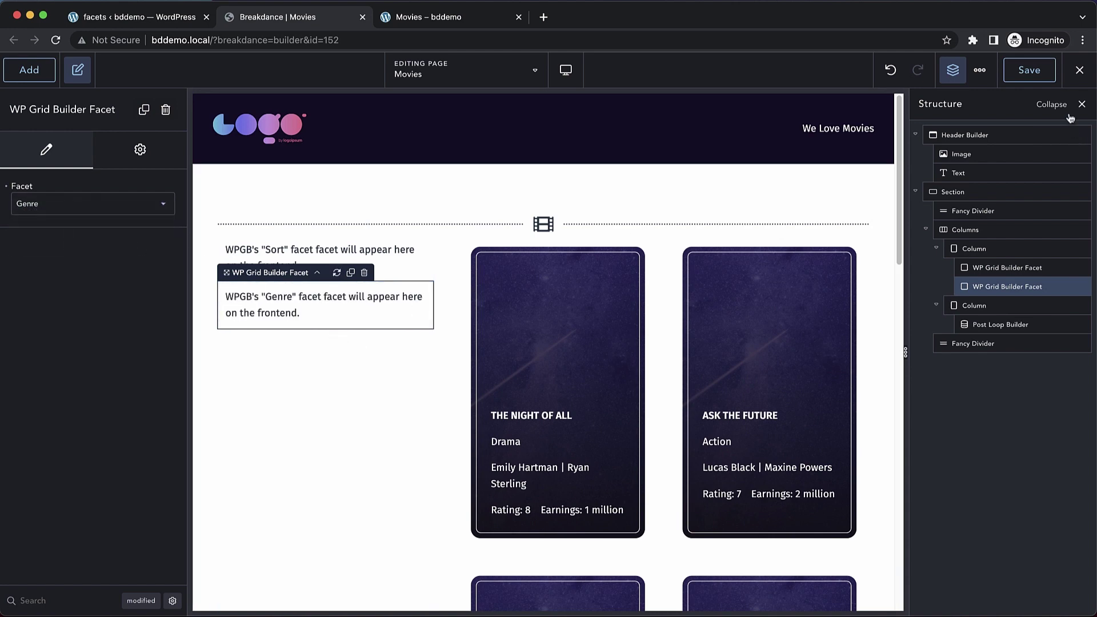
click(1041, 77)
Reload the live Movies page and filter it to the Action (3) genre.
click(455, 18)
key(super+r)
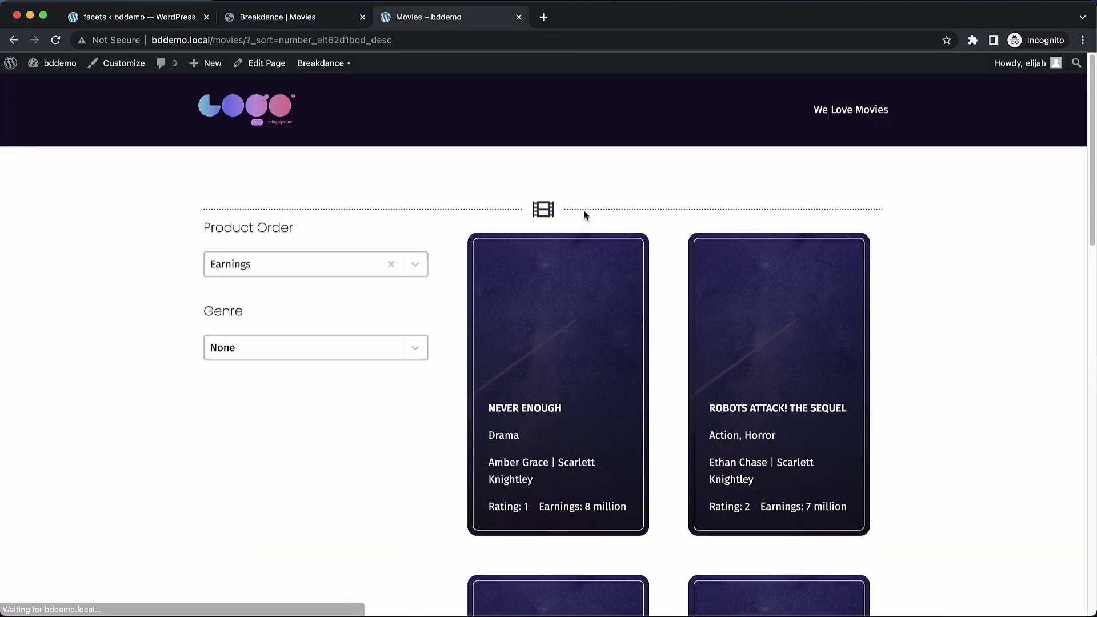
scroll(584, 211, down, 3)
scroll(584, 210, up, 1)
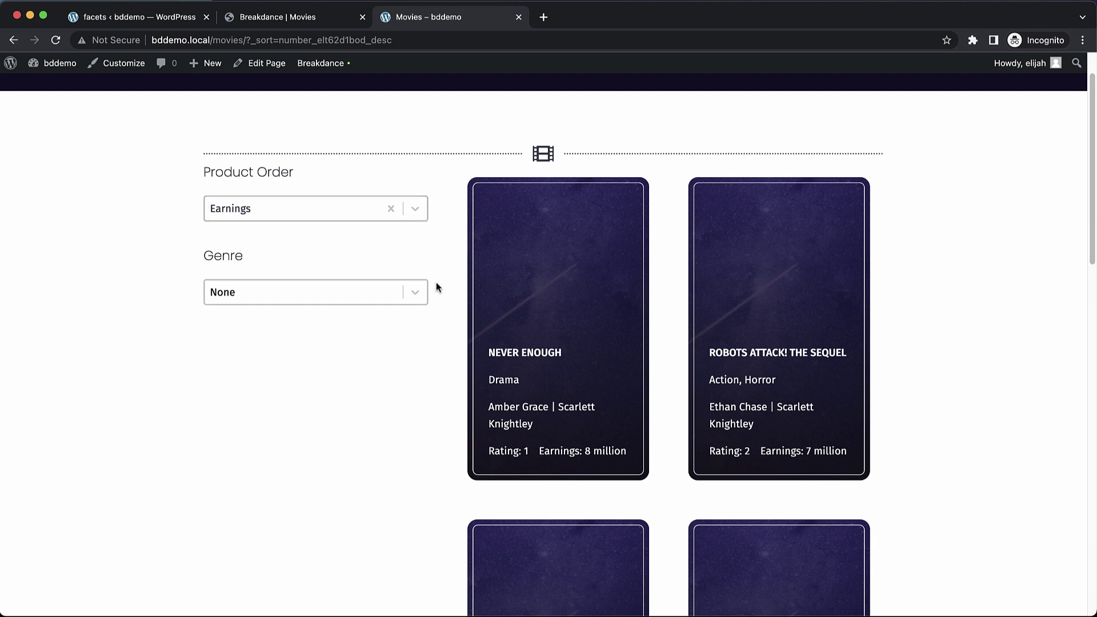
click(419, 295)
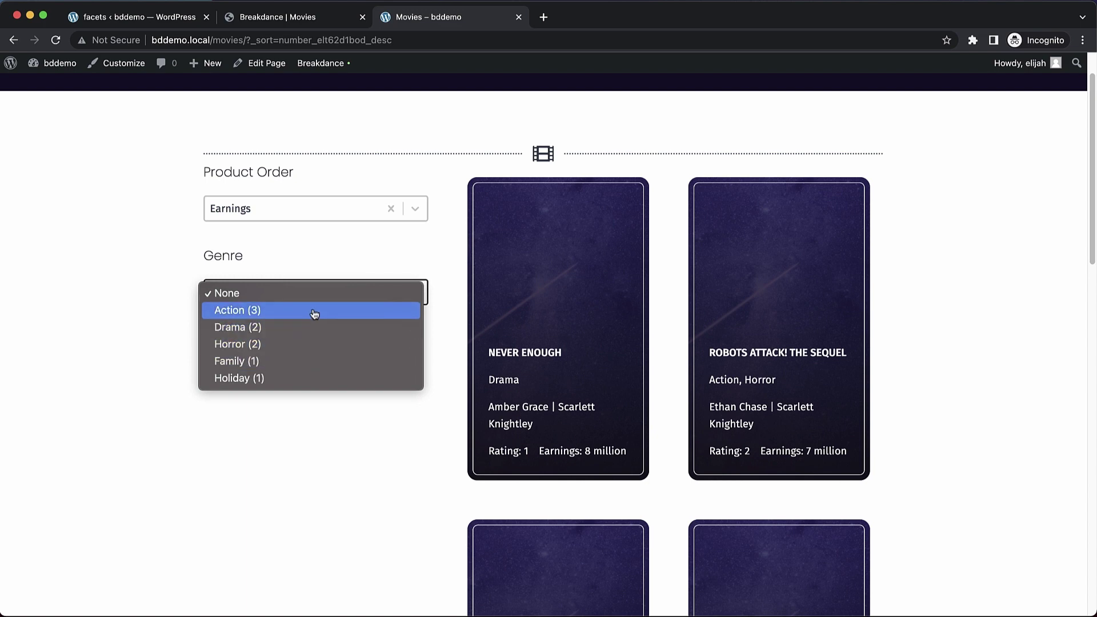
click(314, 311)
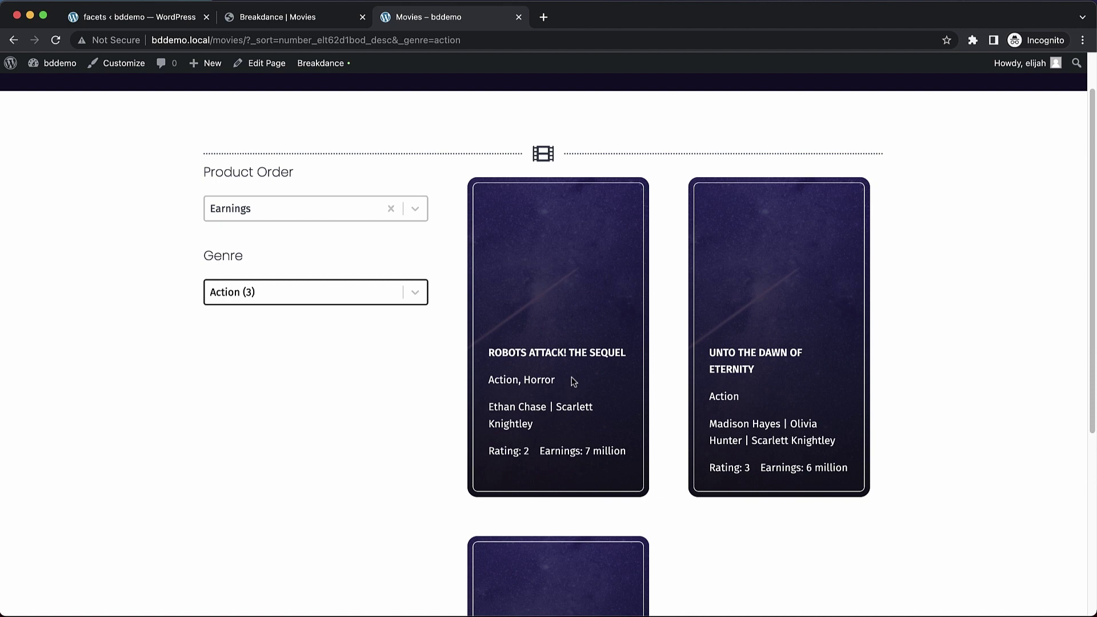
scroll(719, 390, down, 5)
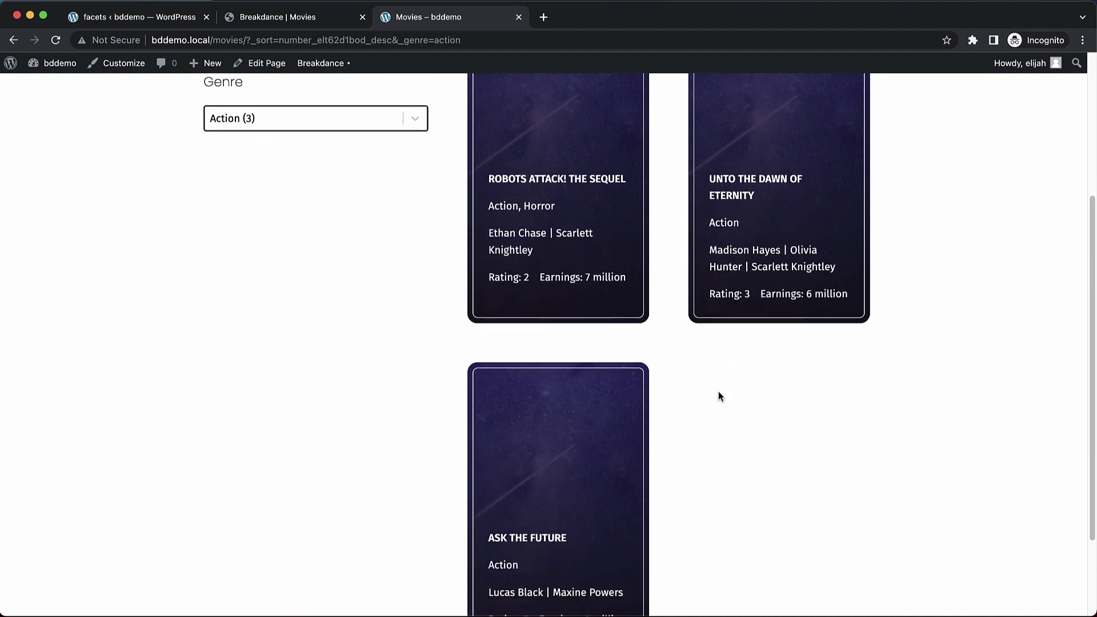
scroll(550, 498, up, 5)
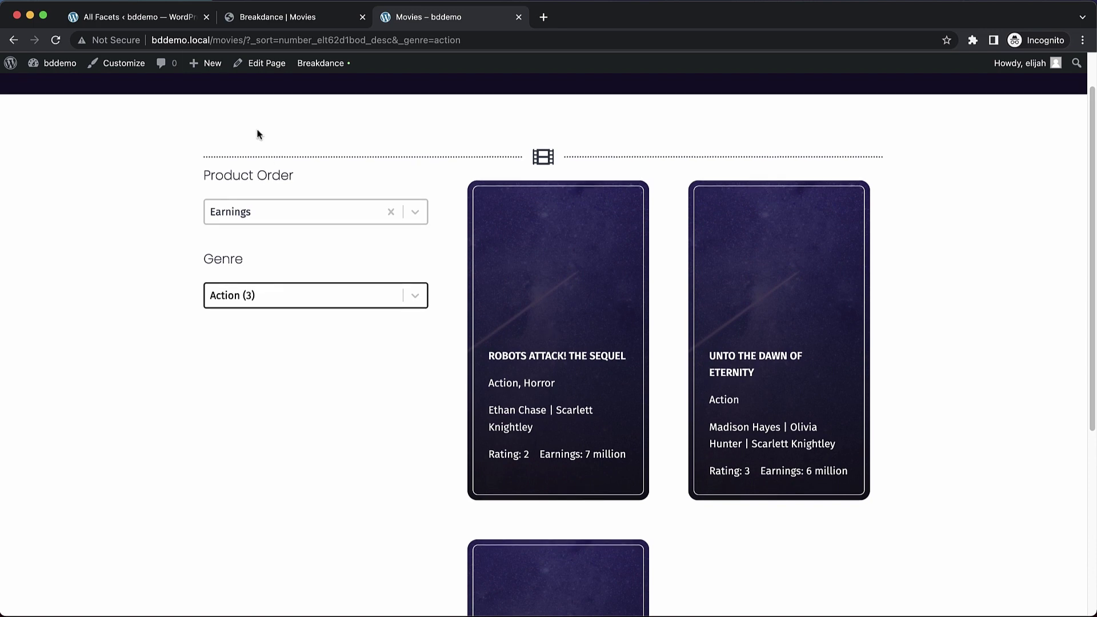
Create a new facet with name and title 'Stars'.
click(172, 18)
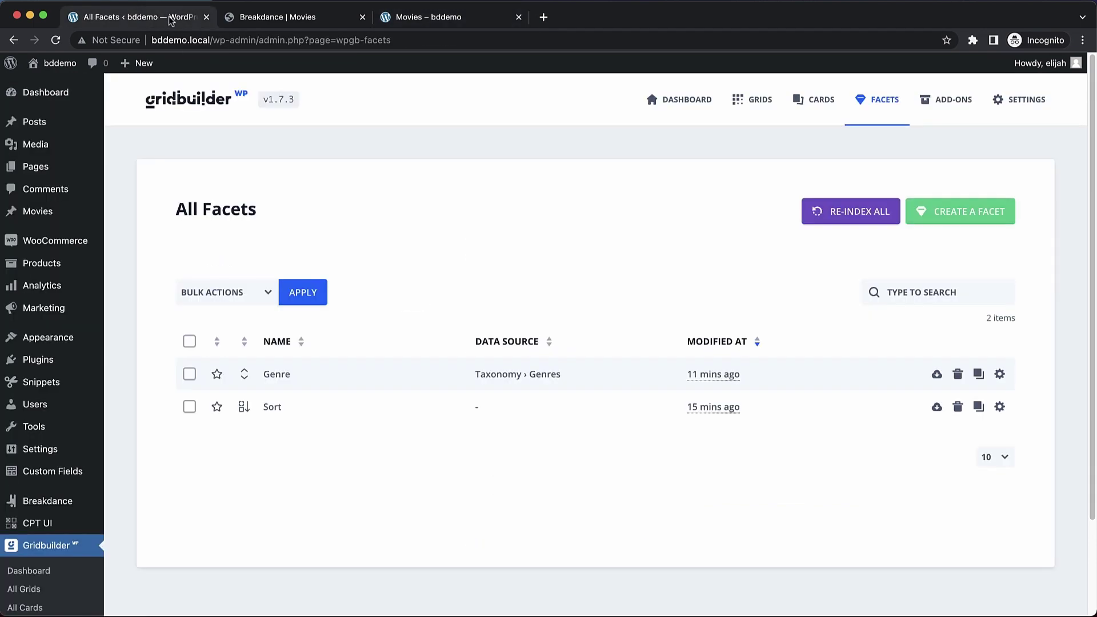
click(967, 213)
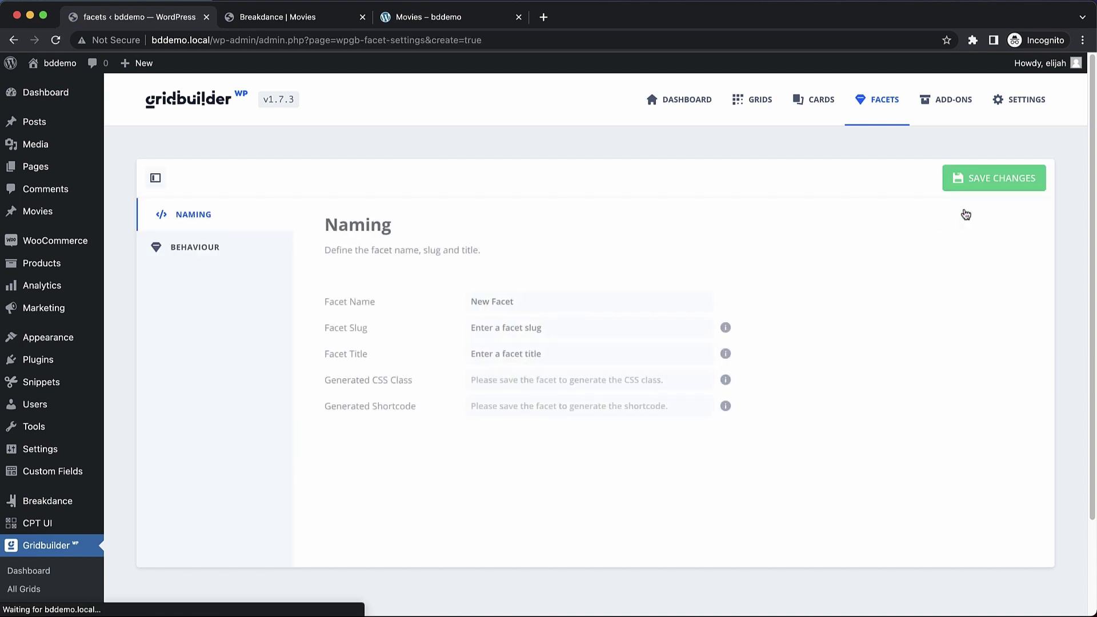
click(511, 303)
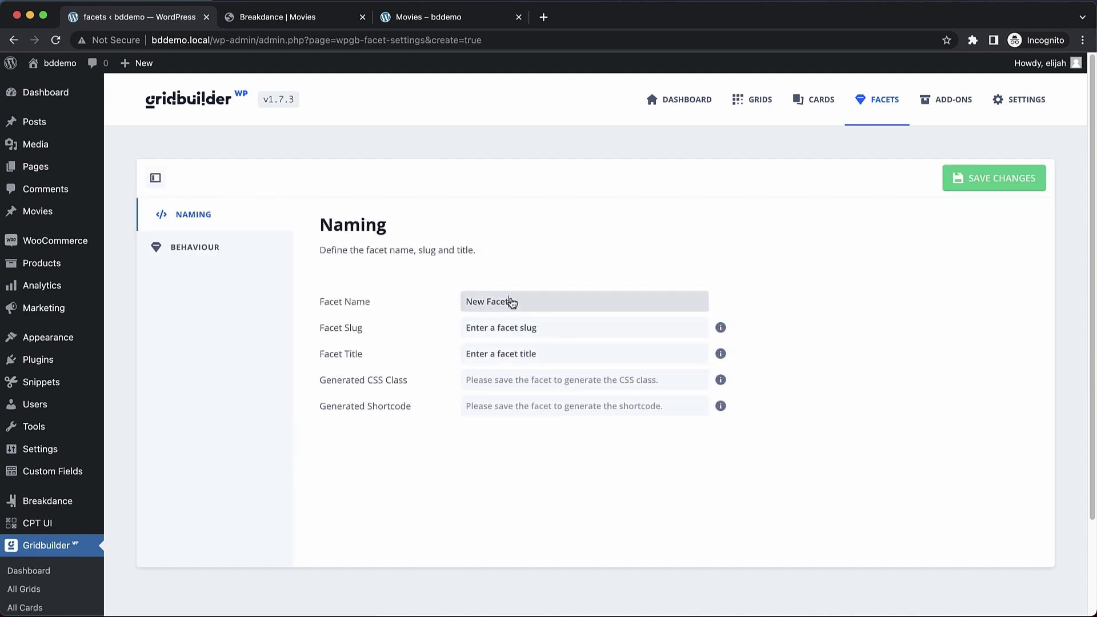
key(super+a)
text(St)
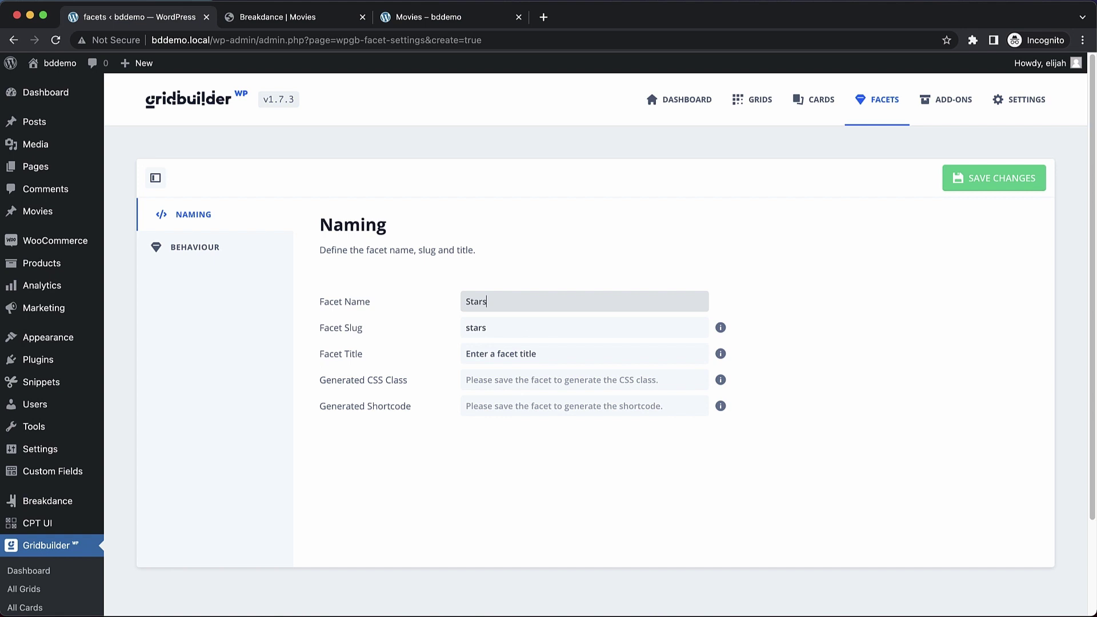
key(Tab)
key(Tab)
text(St)
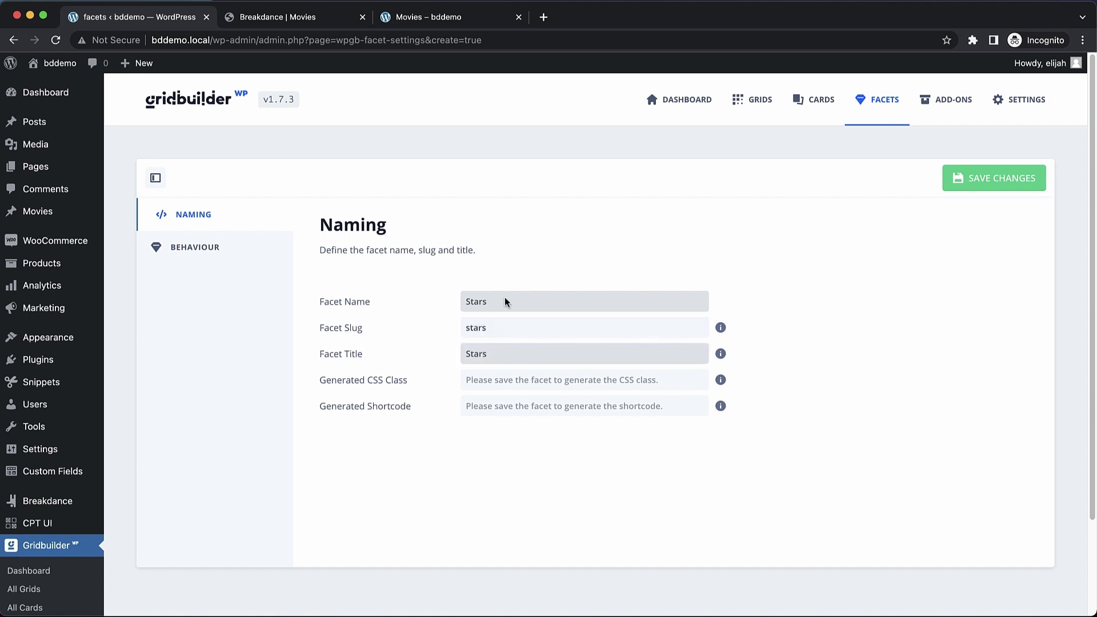
Set the facet's Behaviour taxonomy to Stars and save the facet.
click(211, 248)
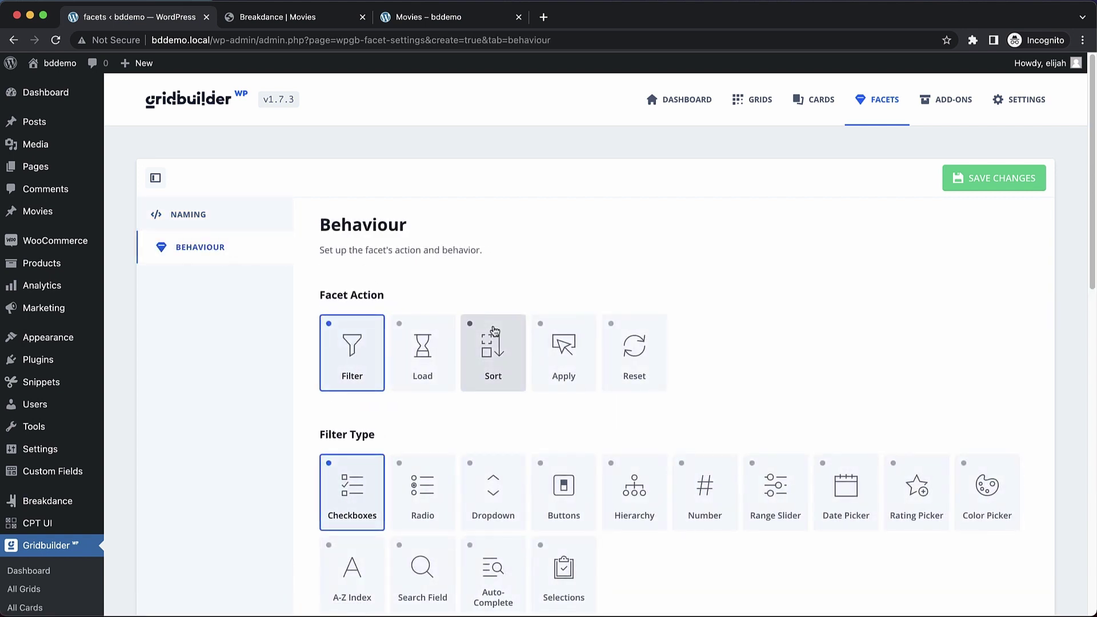
scroll(495, 332, down, 3)
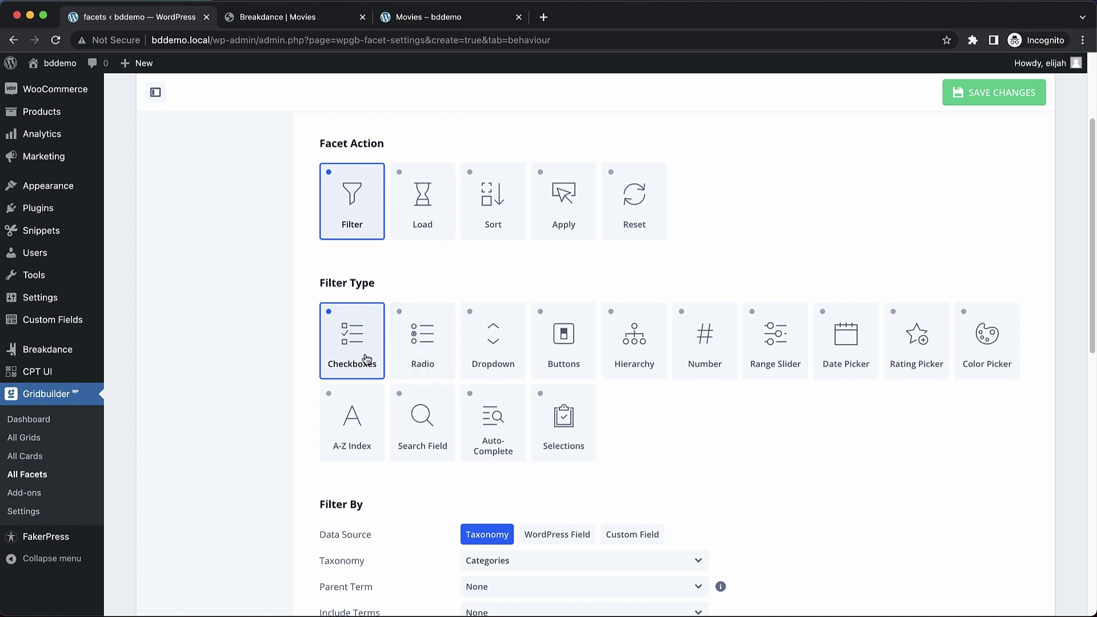
scroll(883, 334, down, 4)
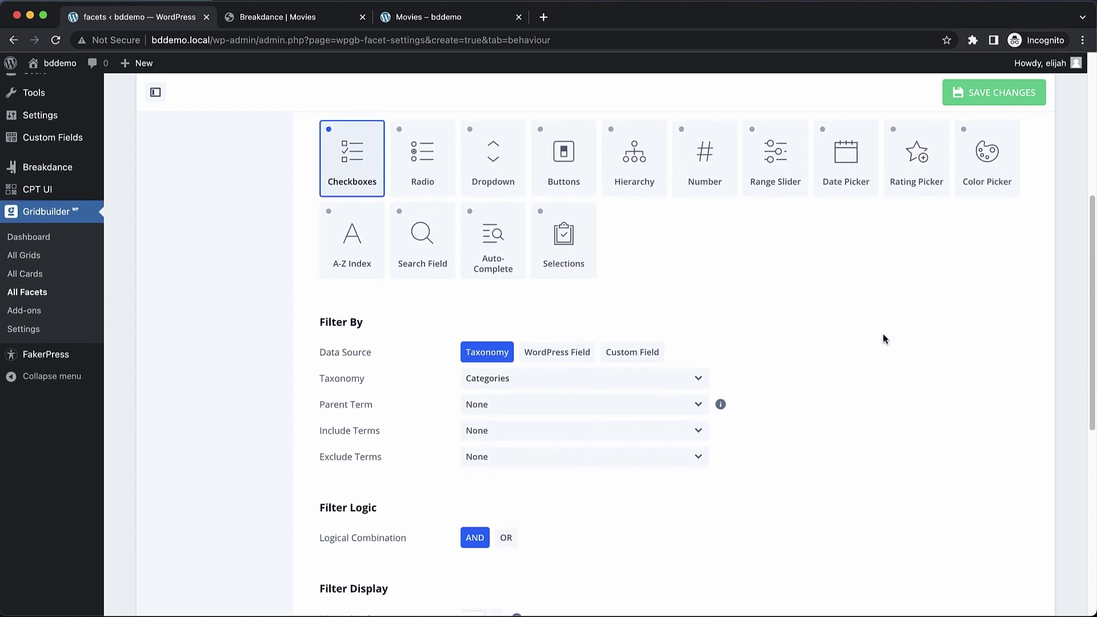
click(531, 364)
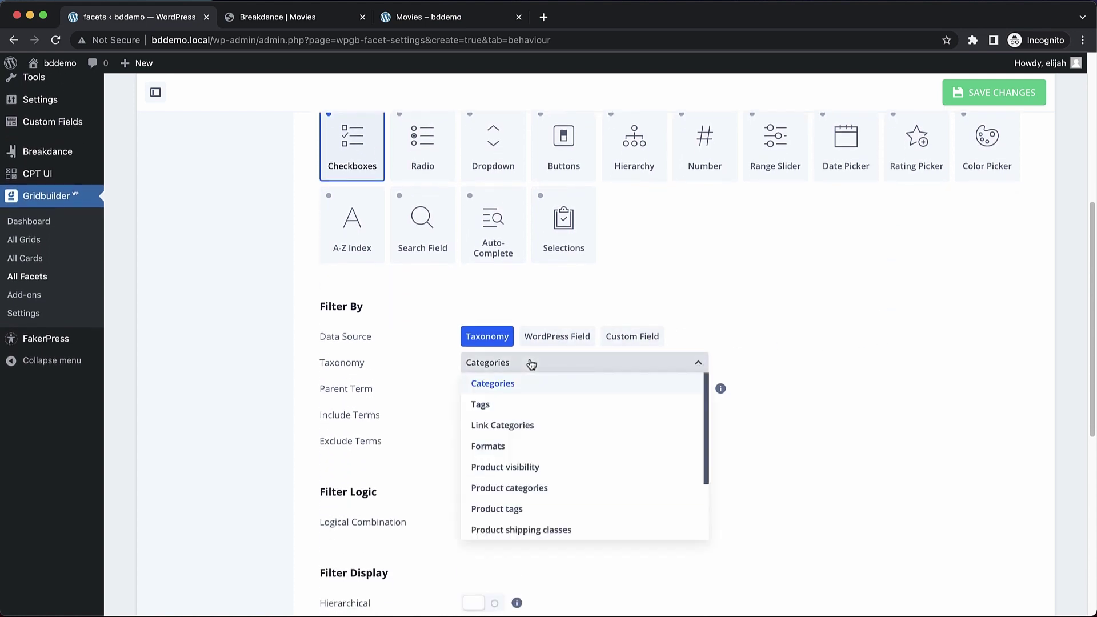
scroll(565, 443, down, 3)
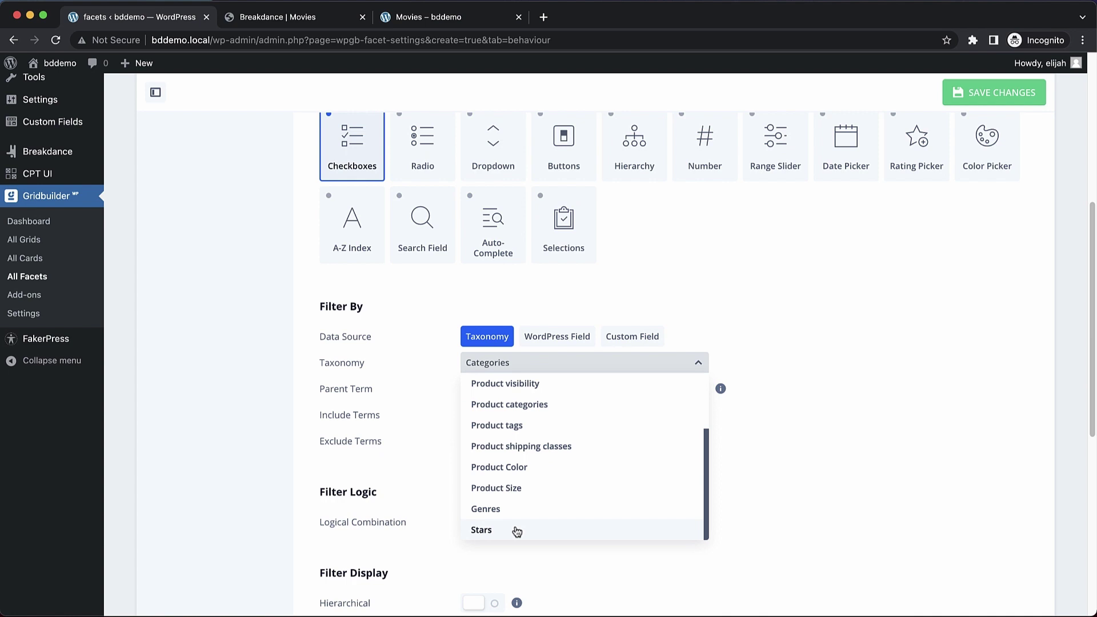
click(517, 530)
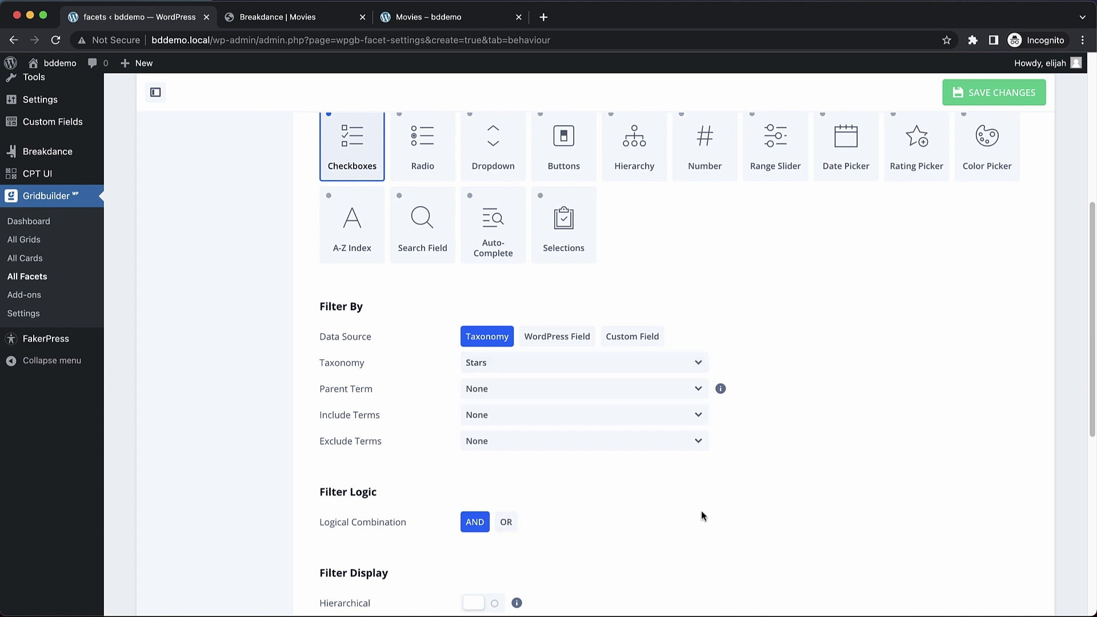
scroll(702, 512, down, 6)
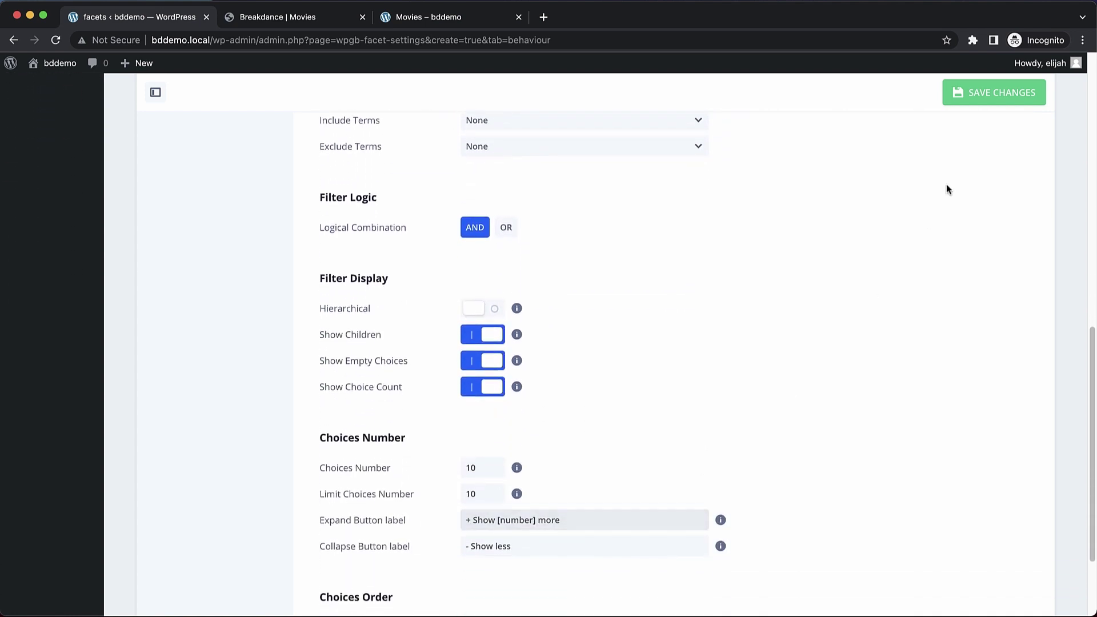
click(997, 101)
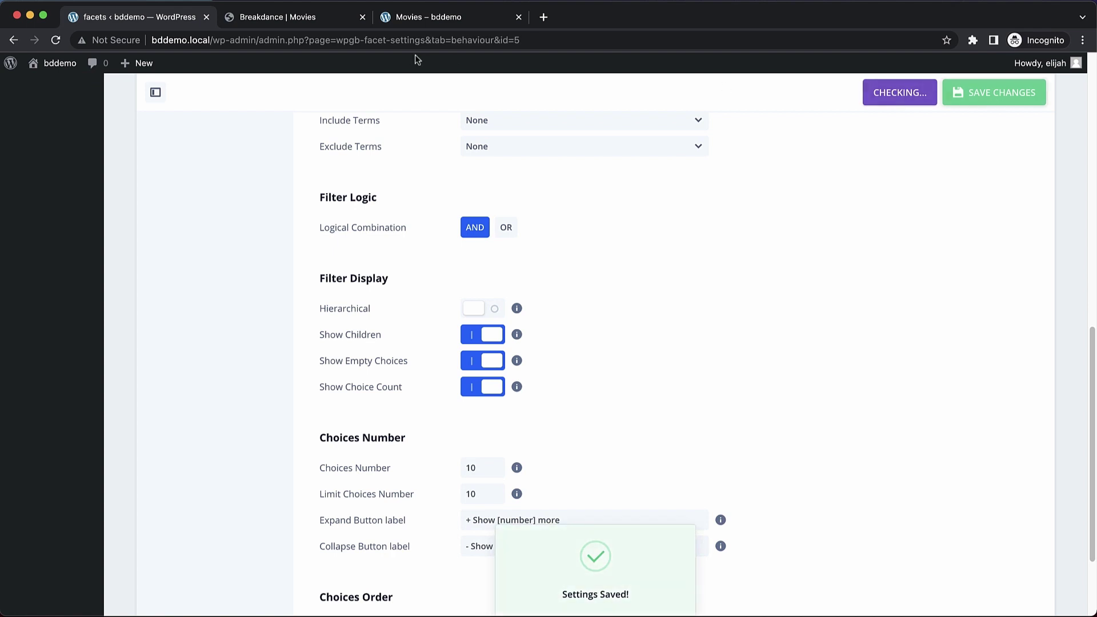
Switch the copied Genre facet element to the Stars facet and save the Movies page.
click(317, 18)
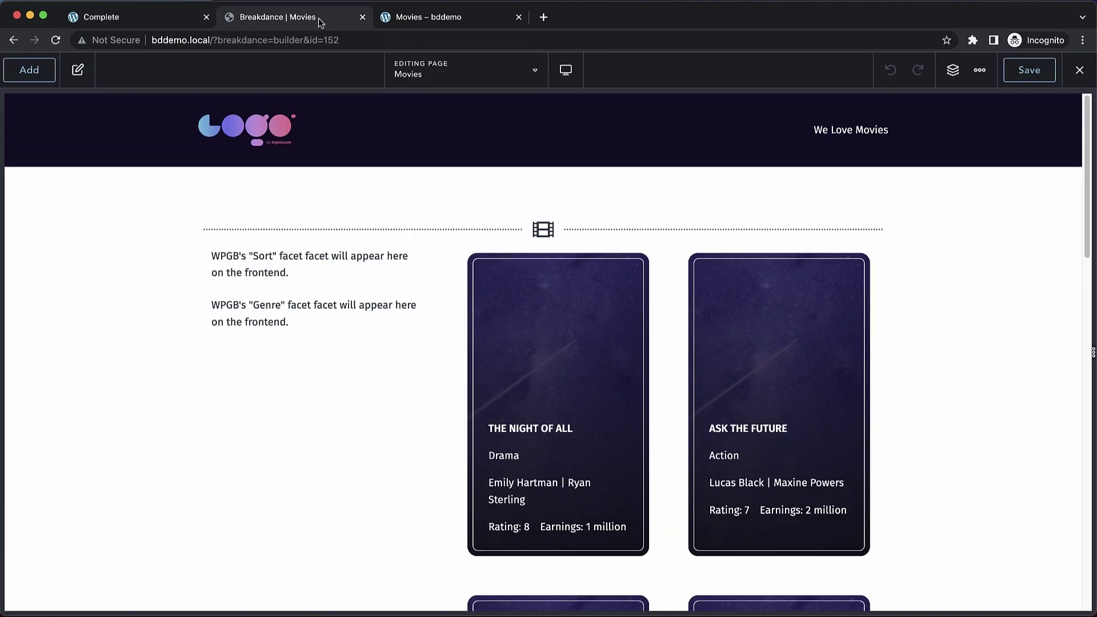
click(269, 317)
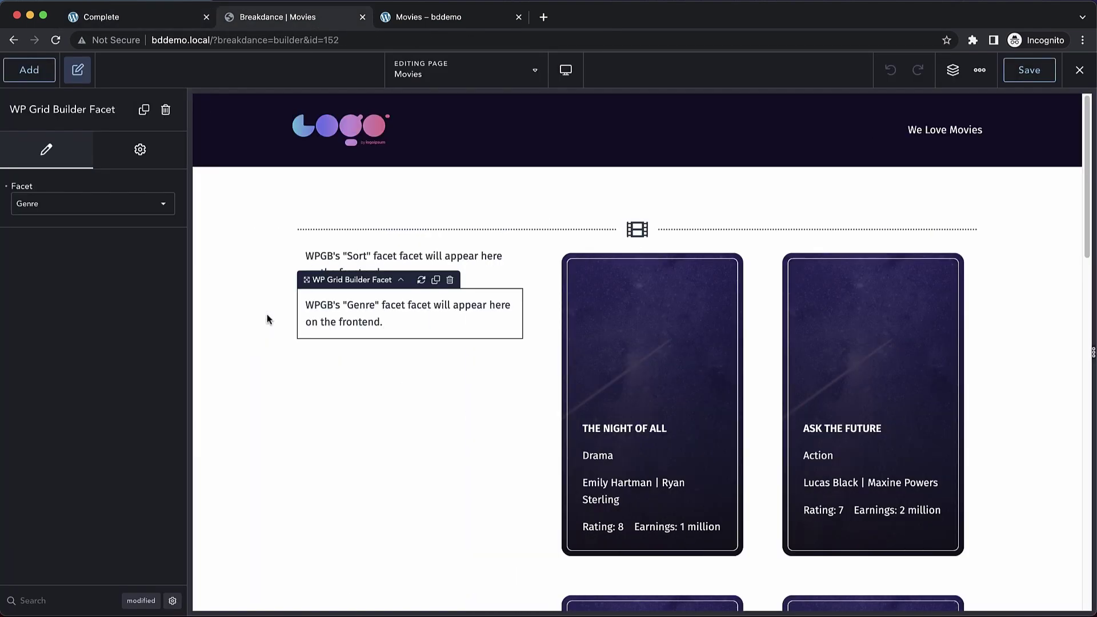
click(87, 209)
click(72, 261)
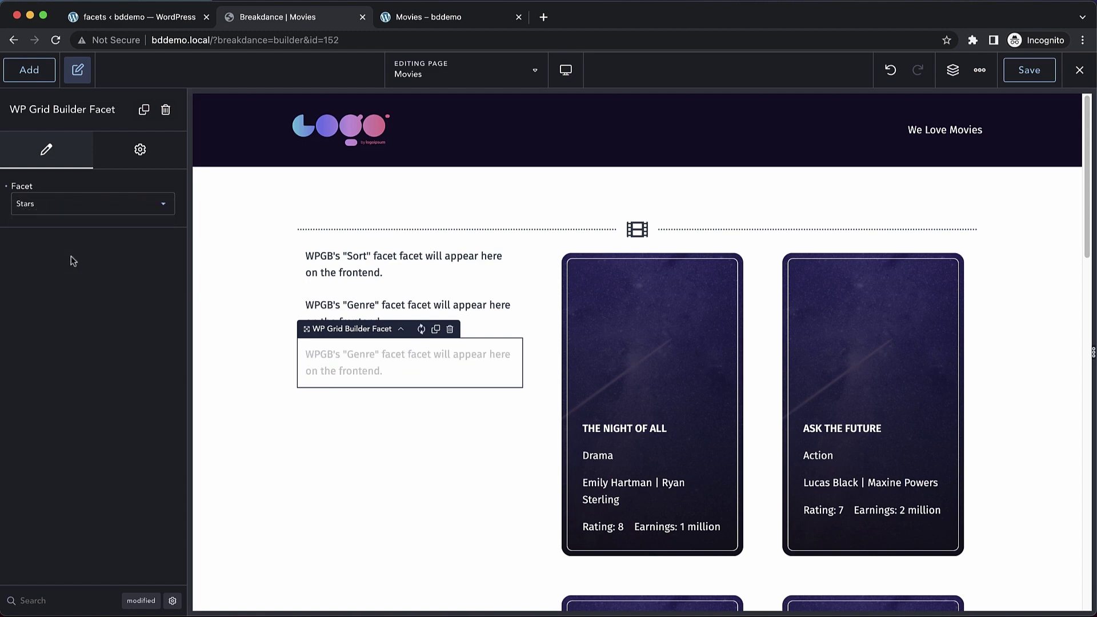
click(1033, 73)
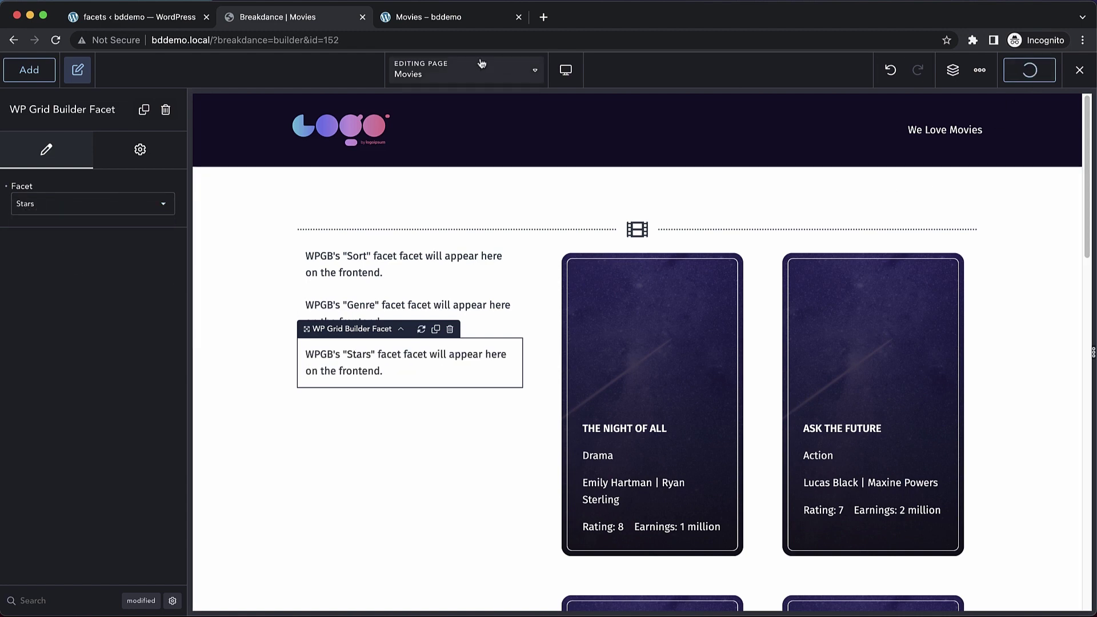
click(464, 19)
Reload the Movies page, set Genre to None, and tick two stars to narrow the films.
key(super+r)
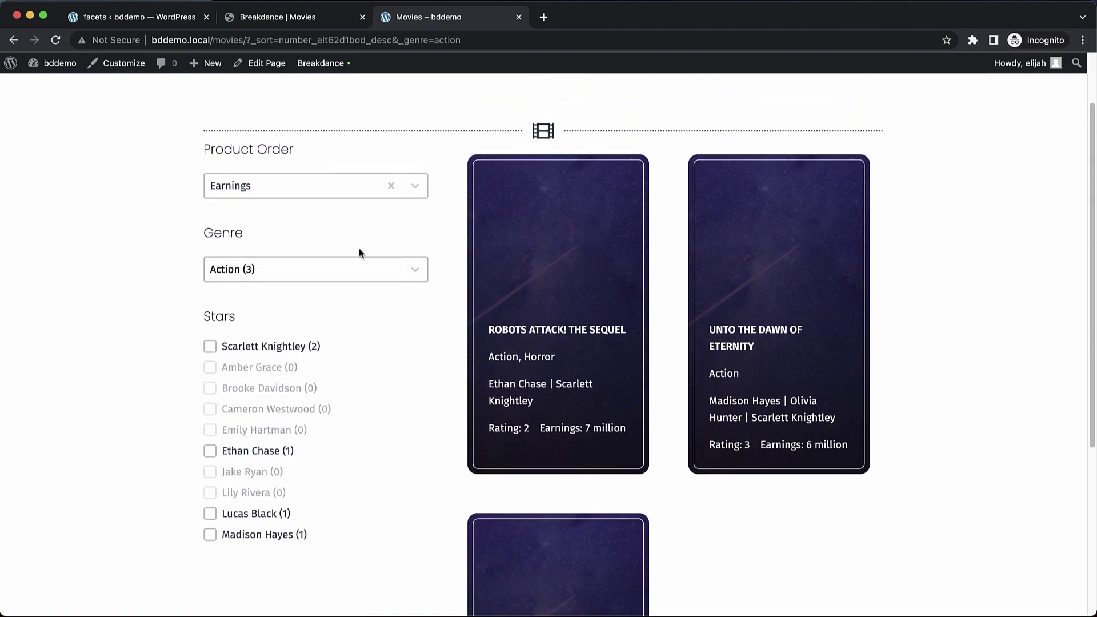
scroll(388, 335, down, 3)
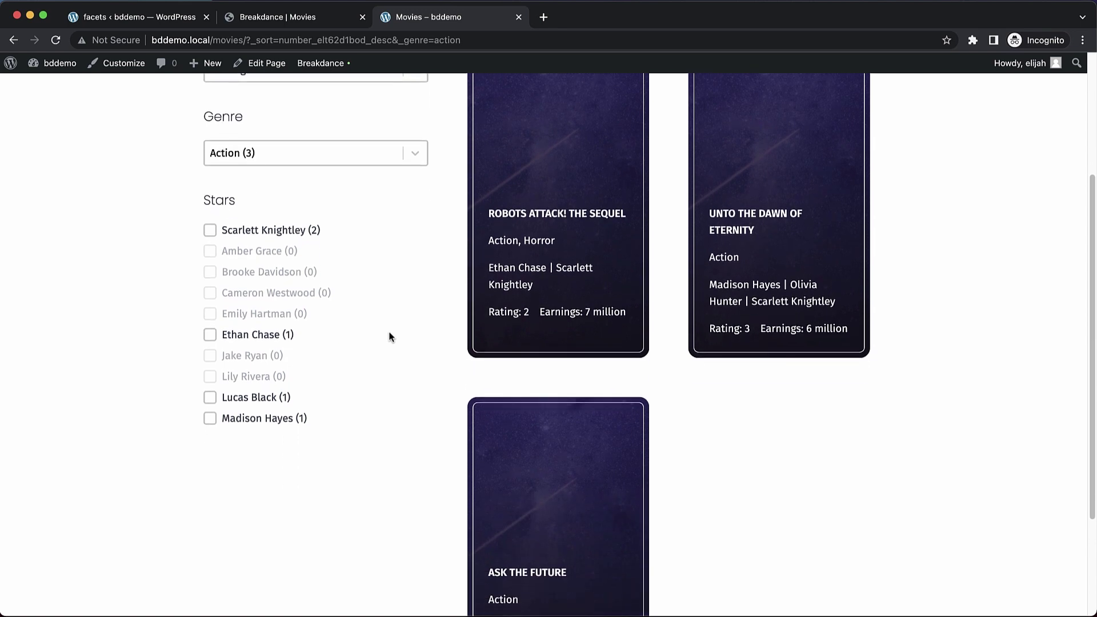
scroll(390, 338, up, 2)
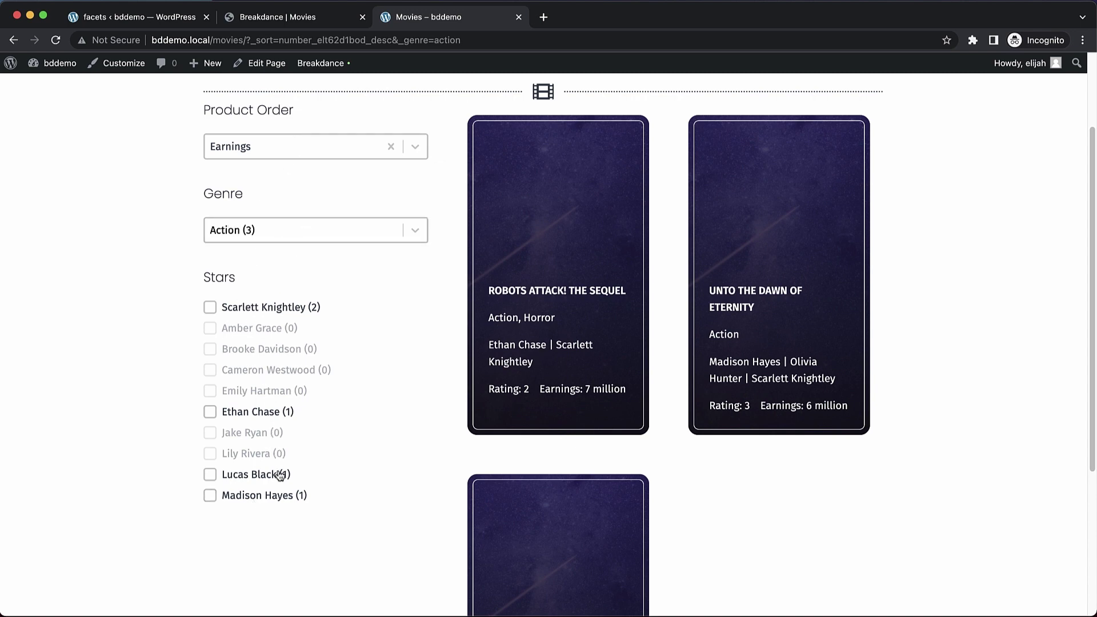
click(415, 230)
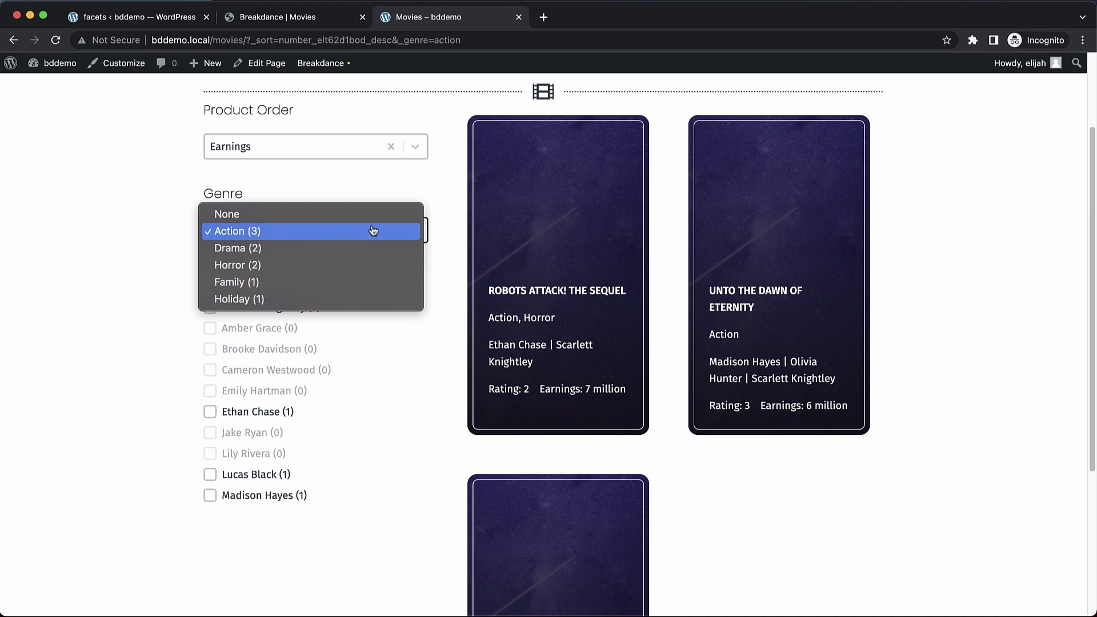
click(351, 215)
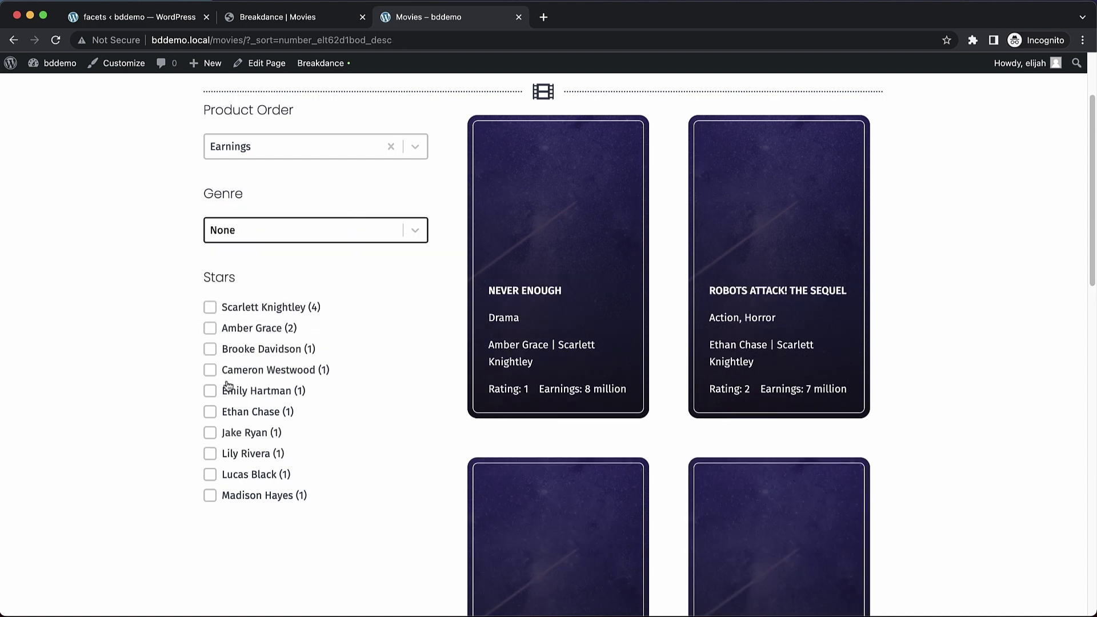
click(217, 329)
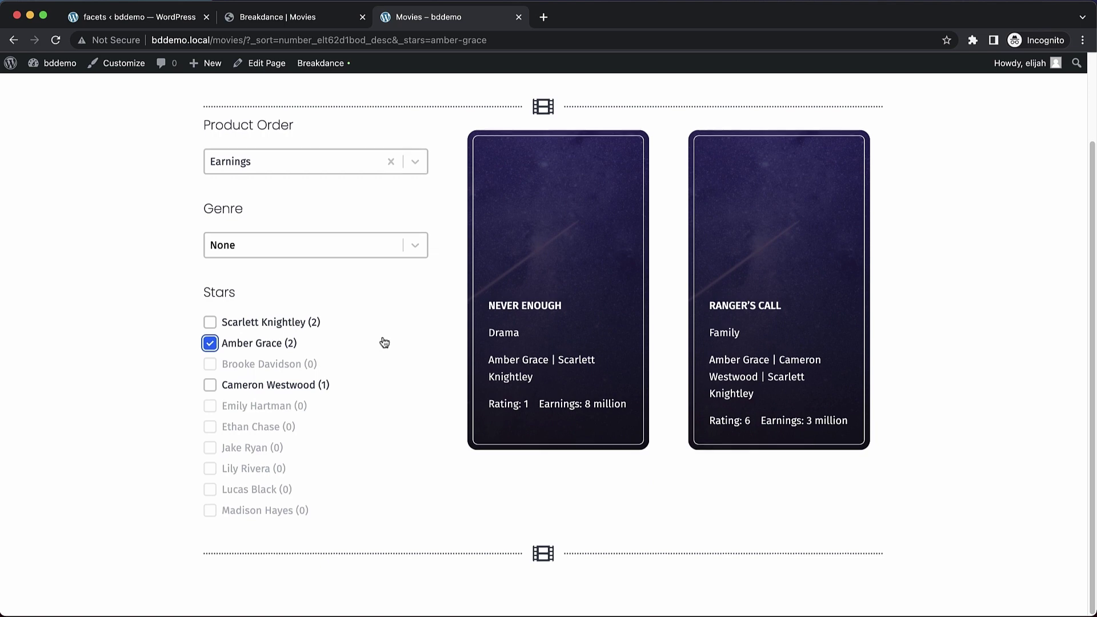
click(211, 326)
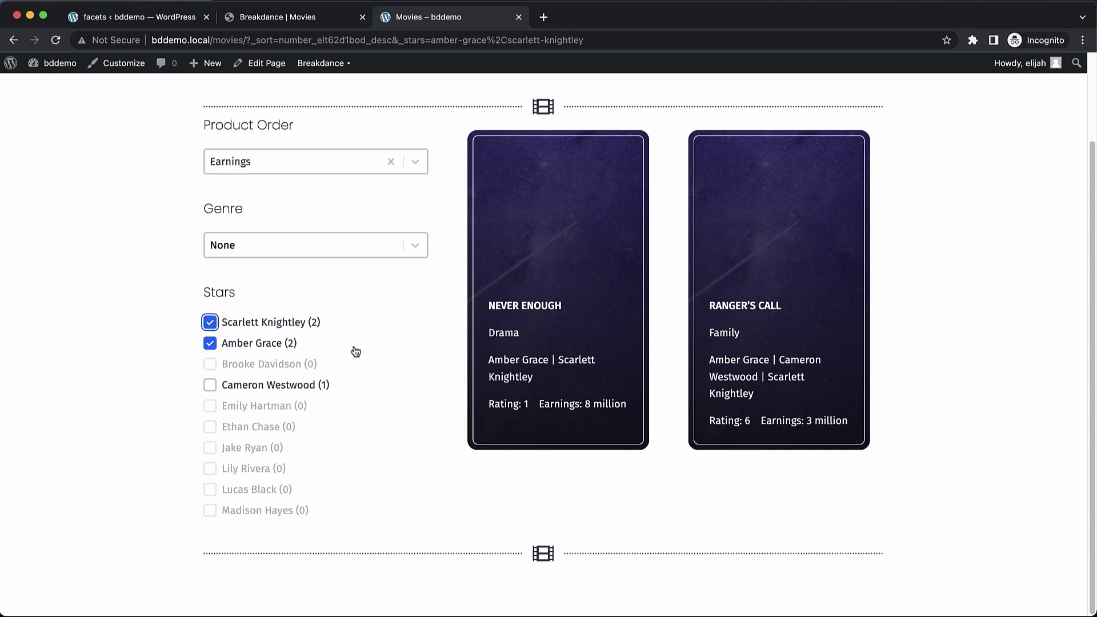
Create another new facet with name and title 'Load More'.
click(155, 21)
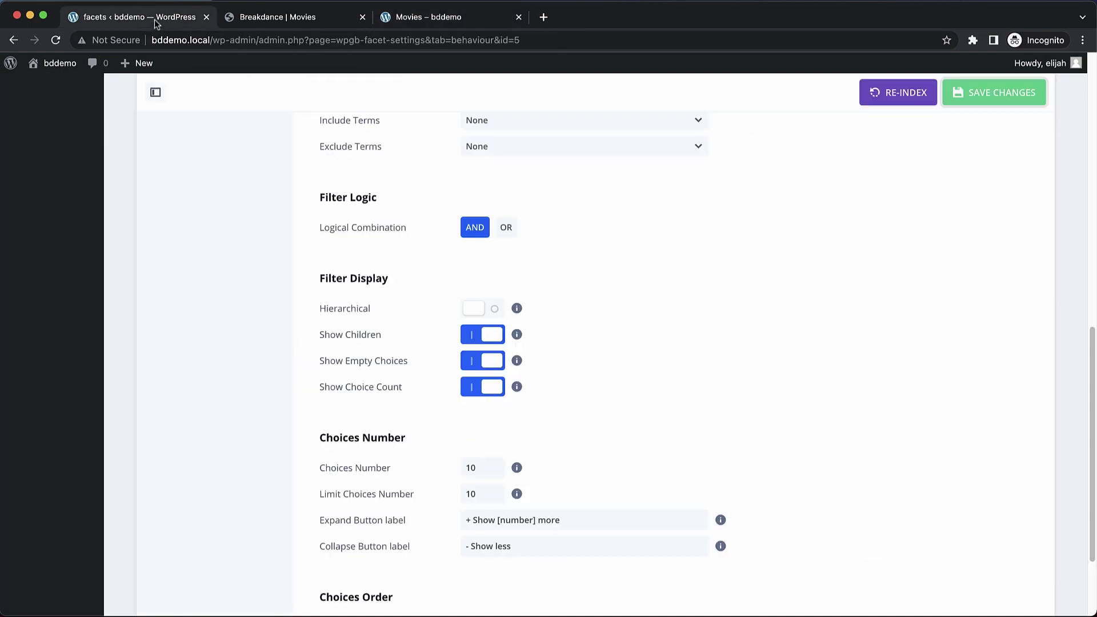
scroll(318, 349, up, 10)
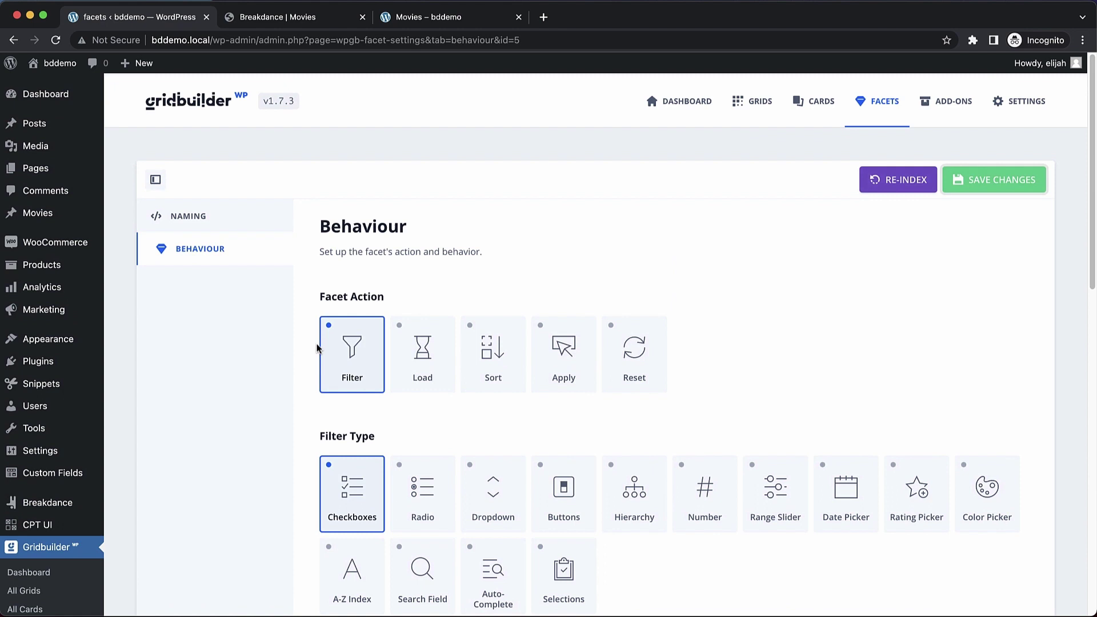
click(887, 107)
click(968, 213)
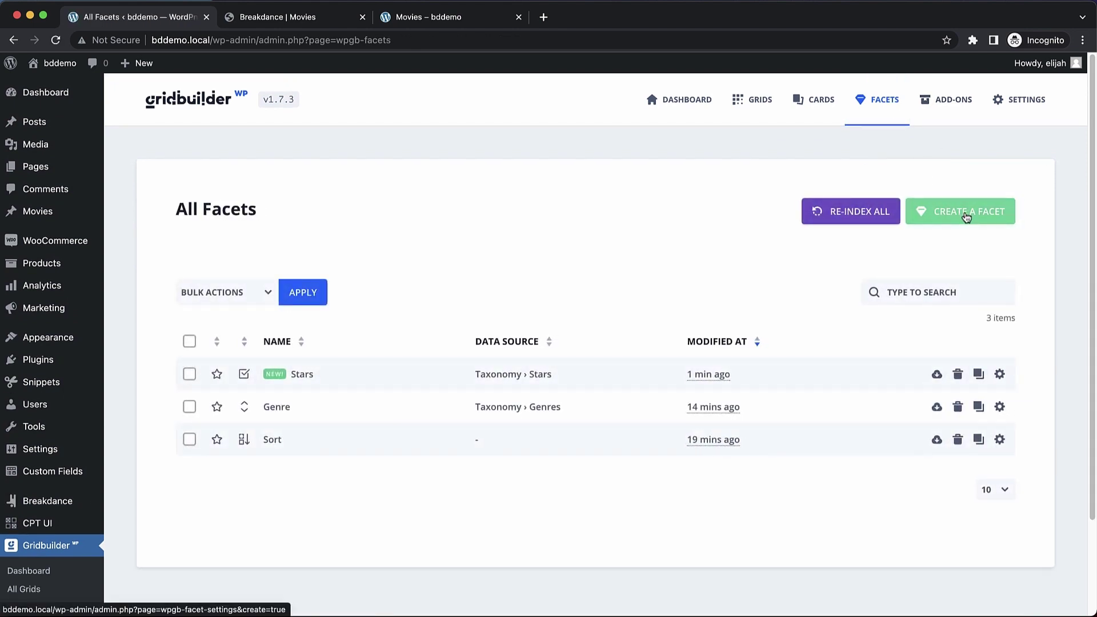
triple_click(551, 304)
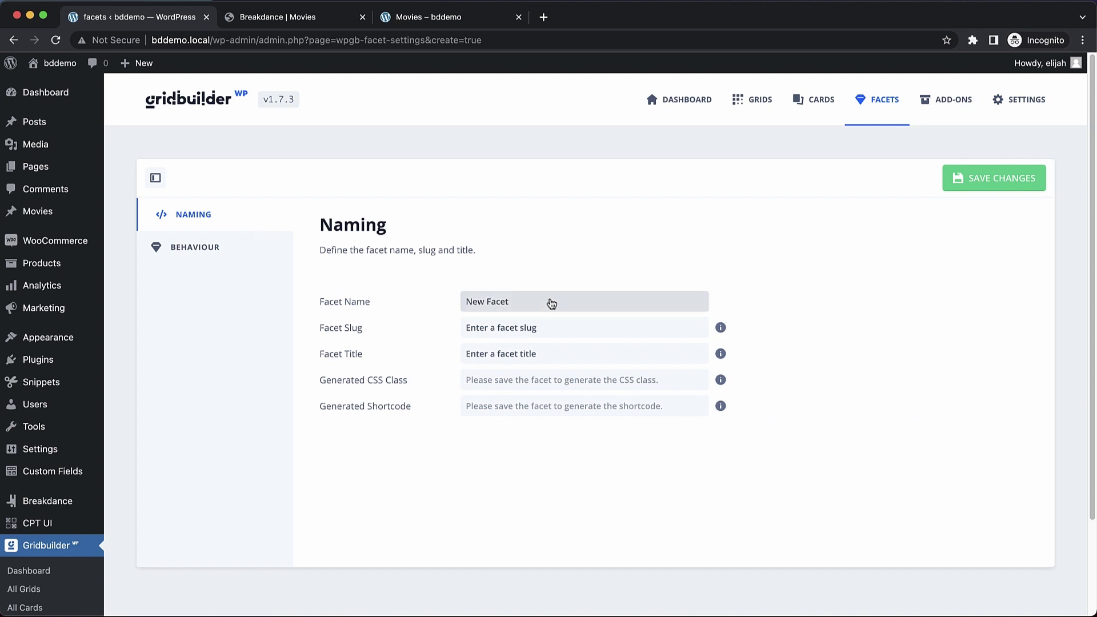
text(Load More)
key(Tab)
text(L)
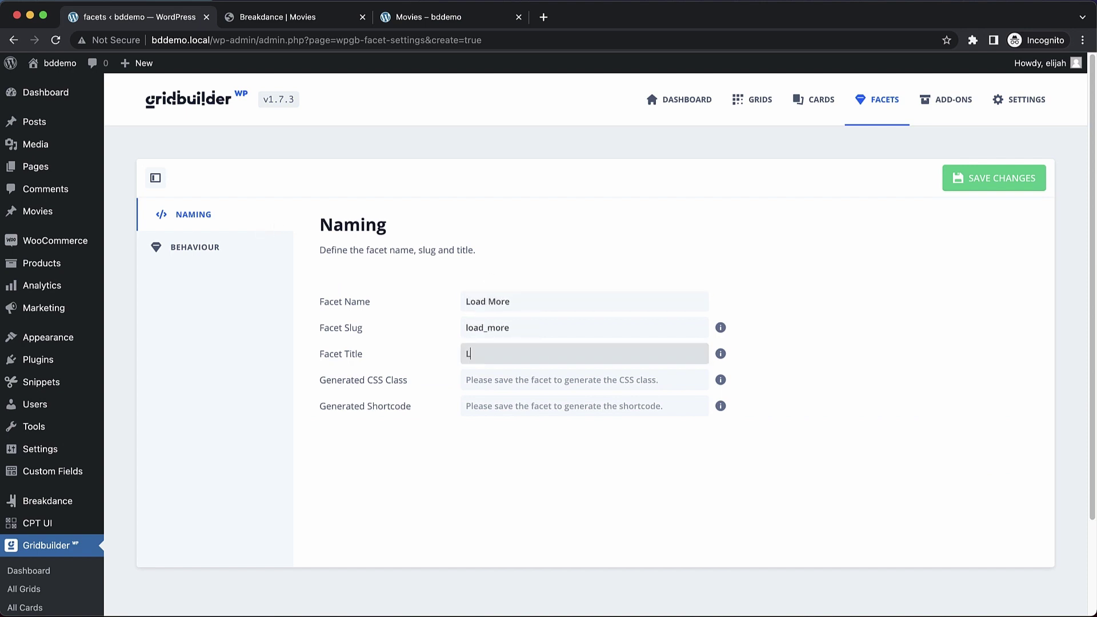
text(oad More)
Set Facet Action to Load and Loading Type to Load More, then save.
click(189, 251)
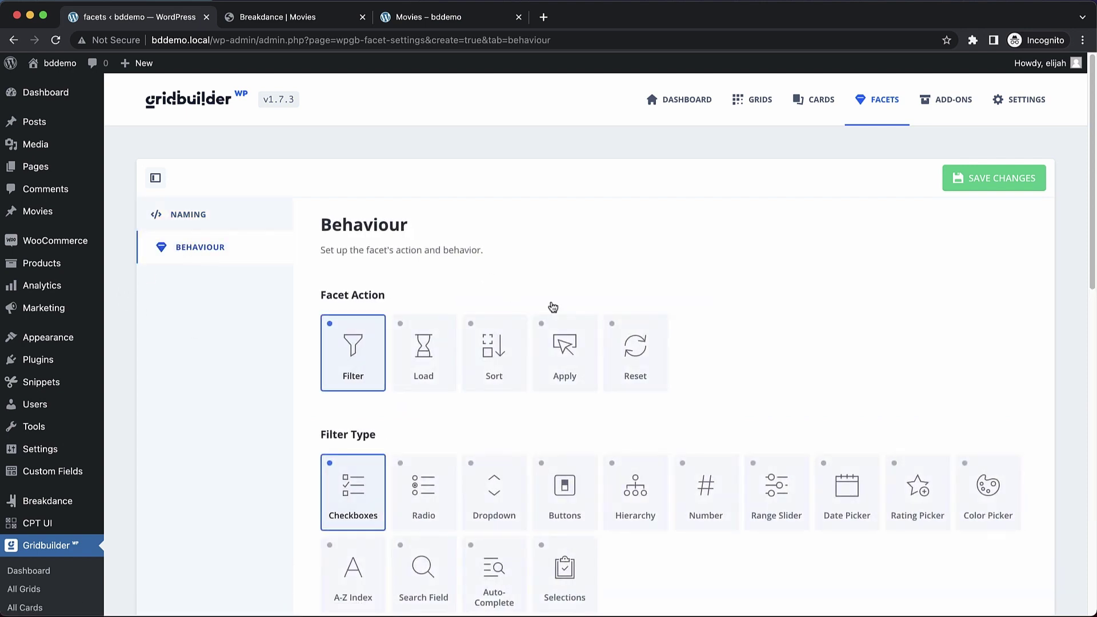
scroll(592, 326, down, 2)
click(430, 295)
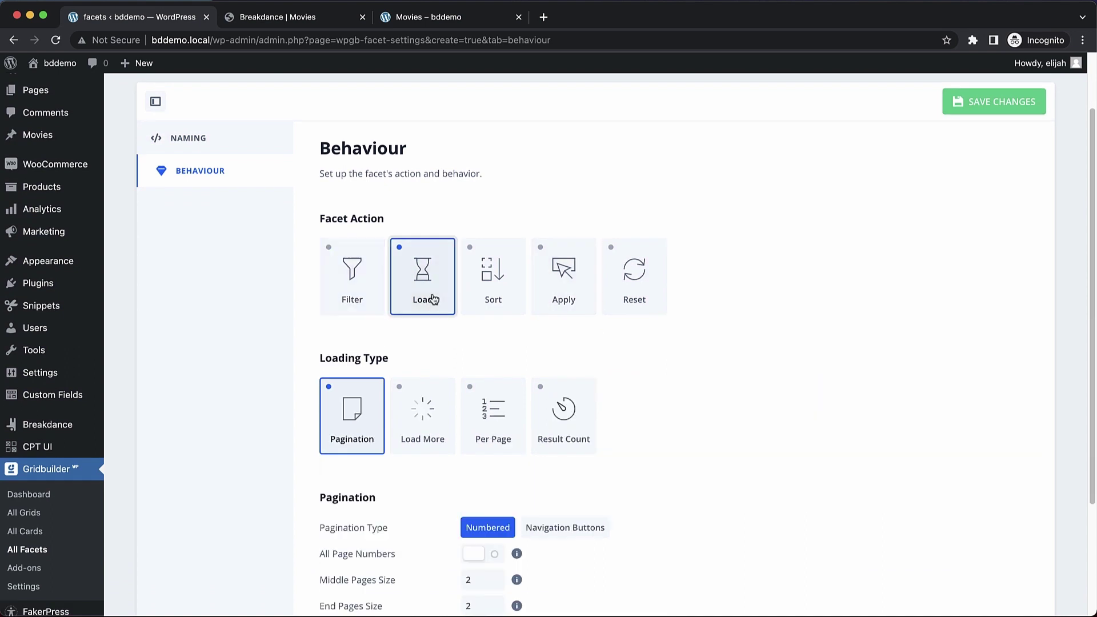
scroll(400, 240, down, 3)
click(431, 284)
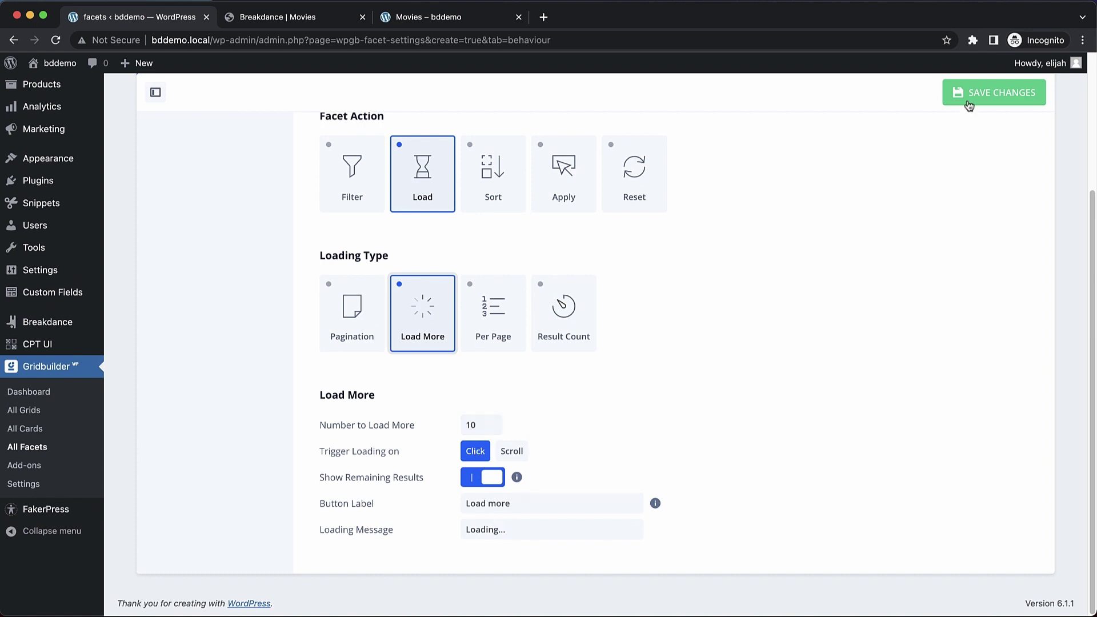
click(1001, 86)
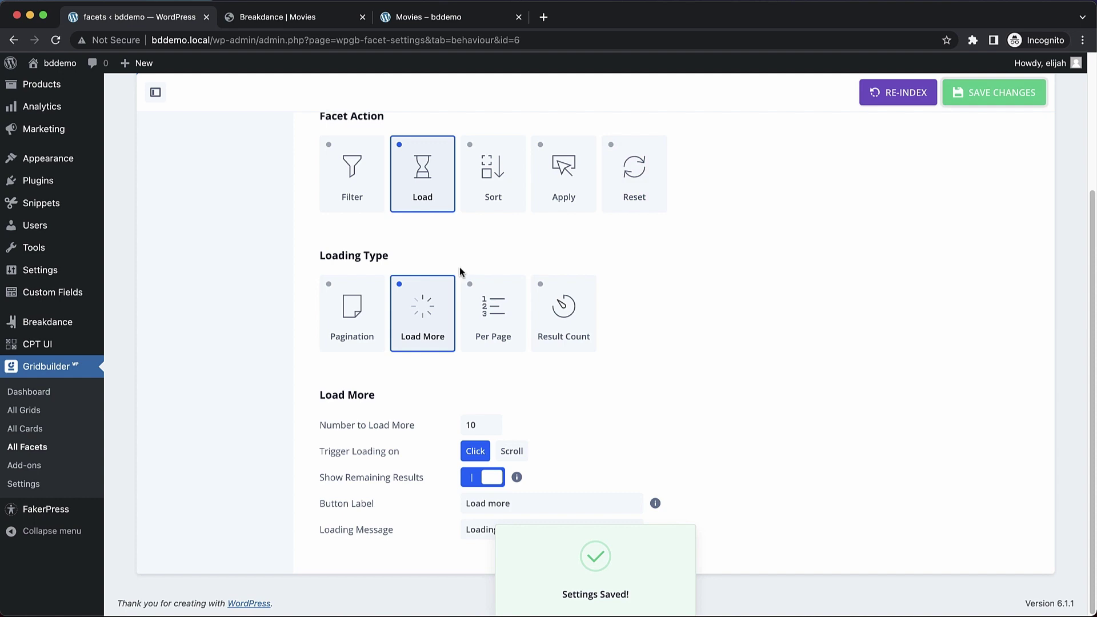
Edit the movie Post Loop's query to show 3 posts per page.
click(293, 21)
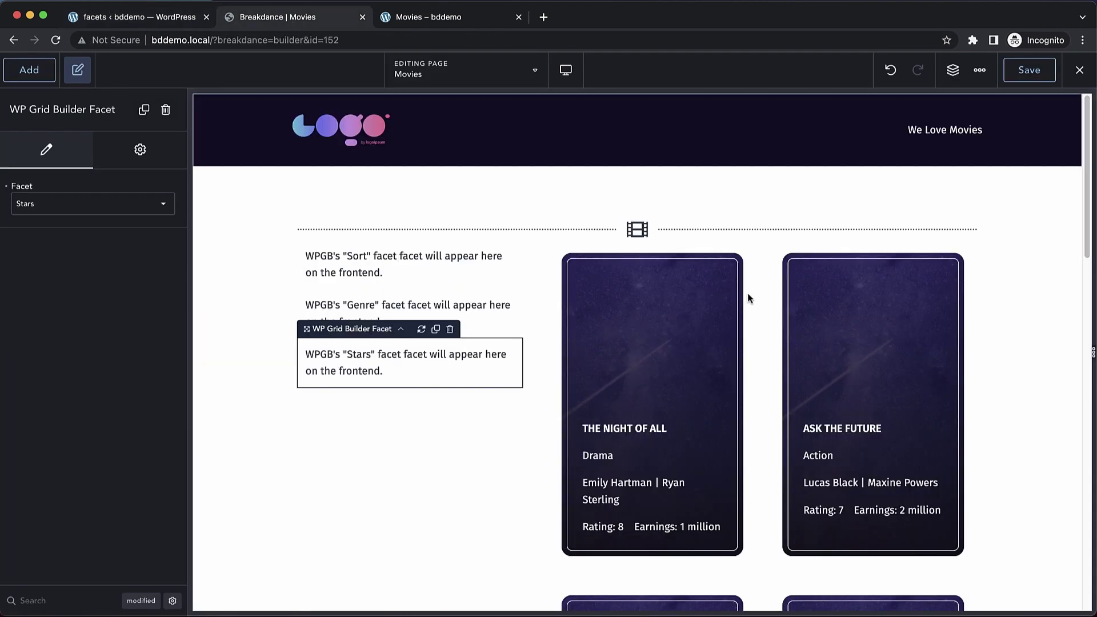
click(766, 307)
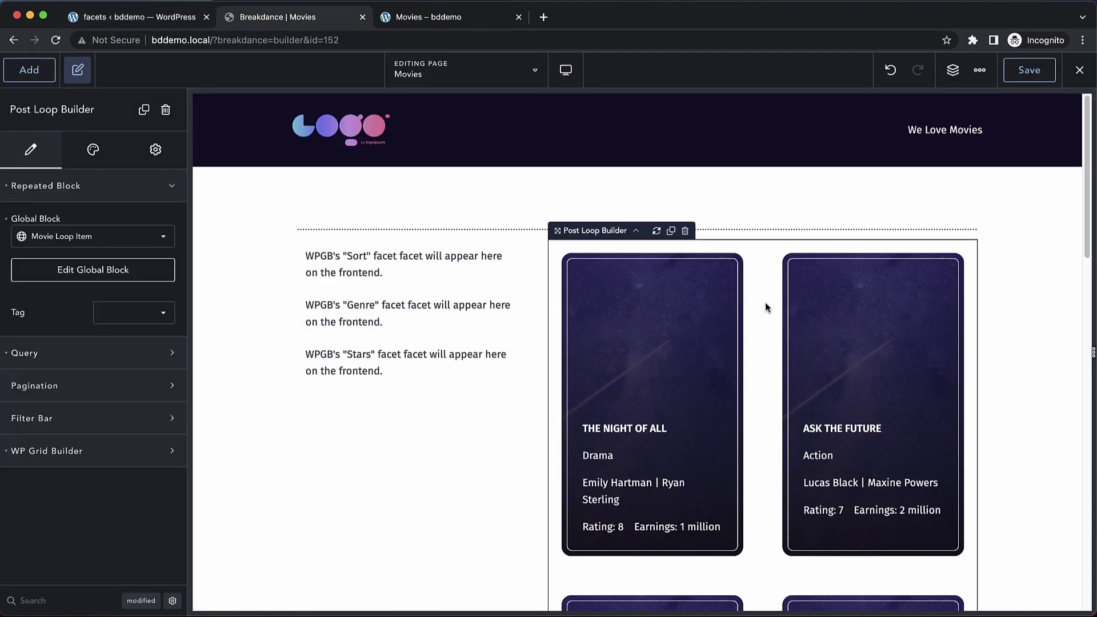
scroll(766, 307, down, 8)
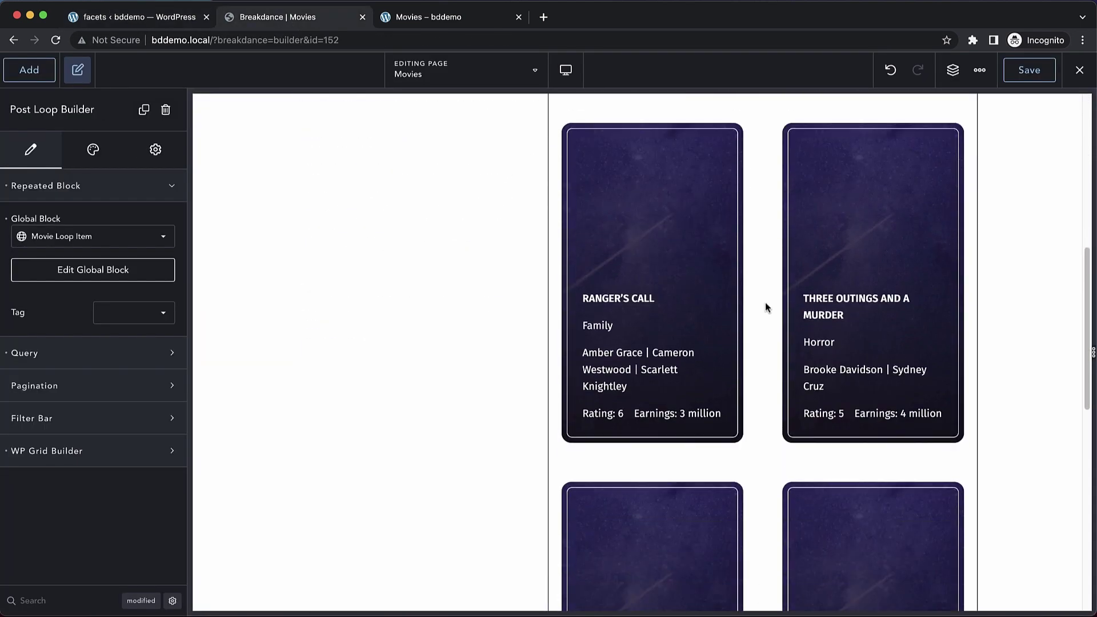
click(83, 386)
click(96, 389)
click(100, 358)
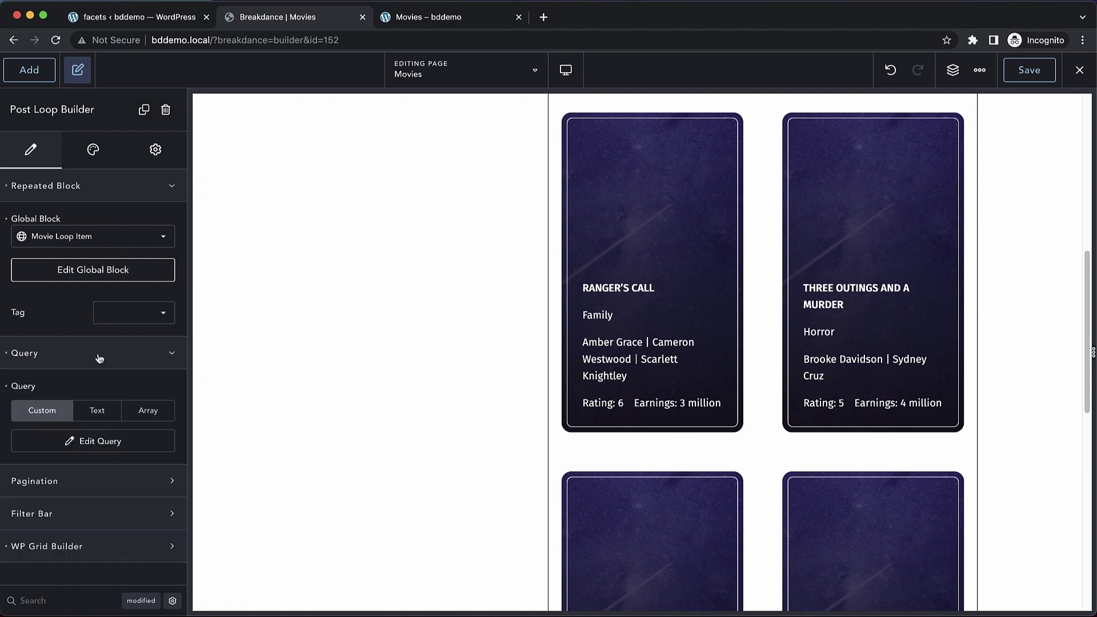
click(109, 442)
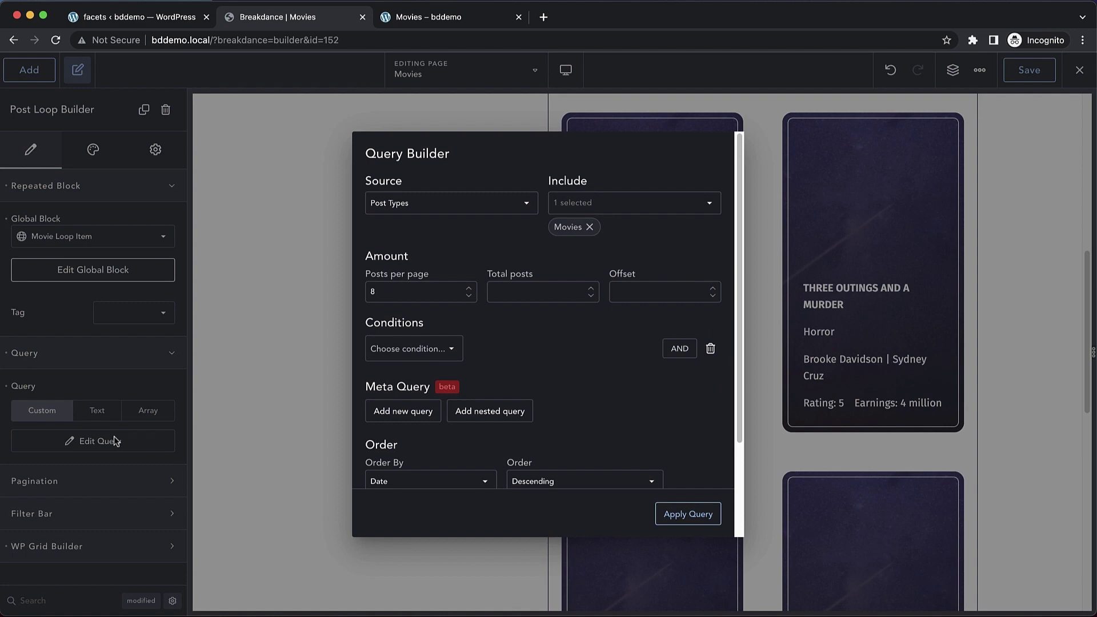
double_click(387, 290)
text(3)
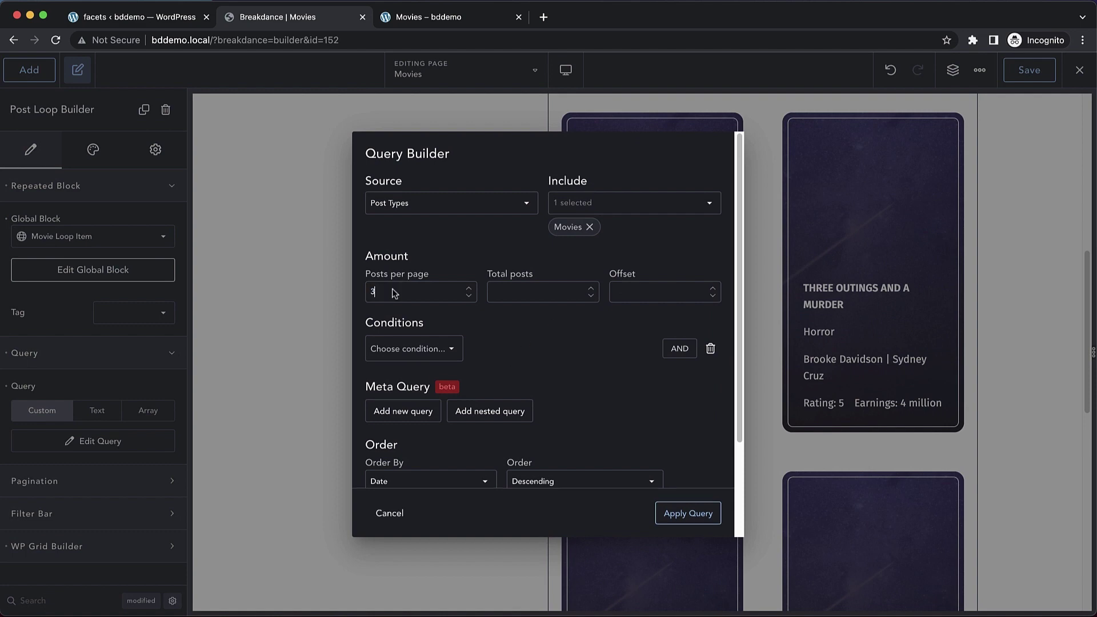
click(688, 514)
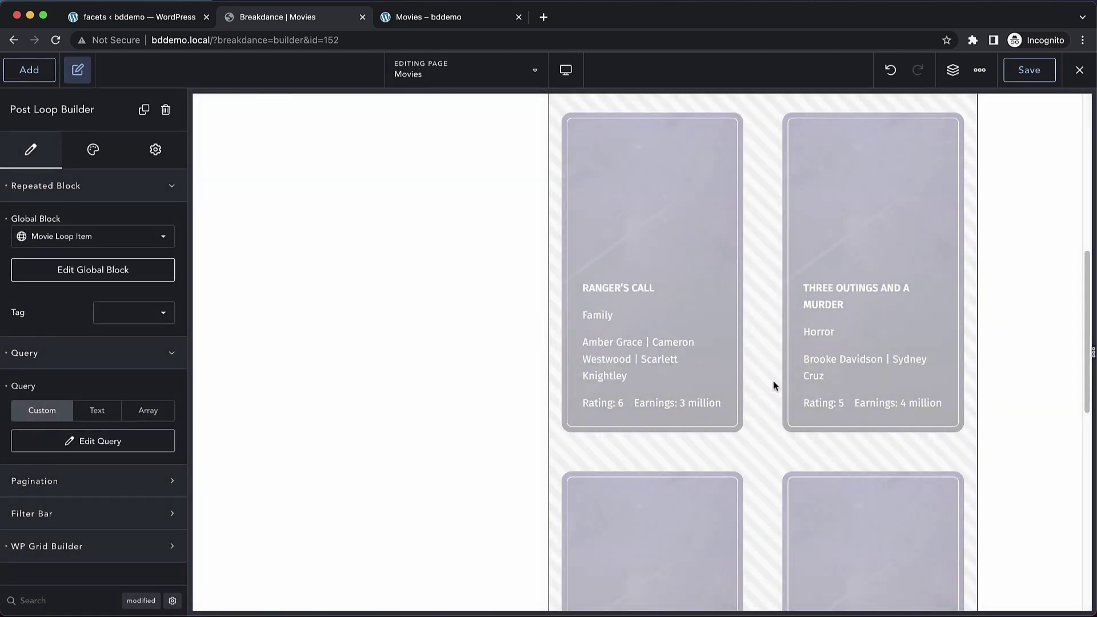
scroll(785, 355, down, 7)
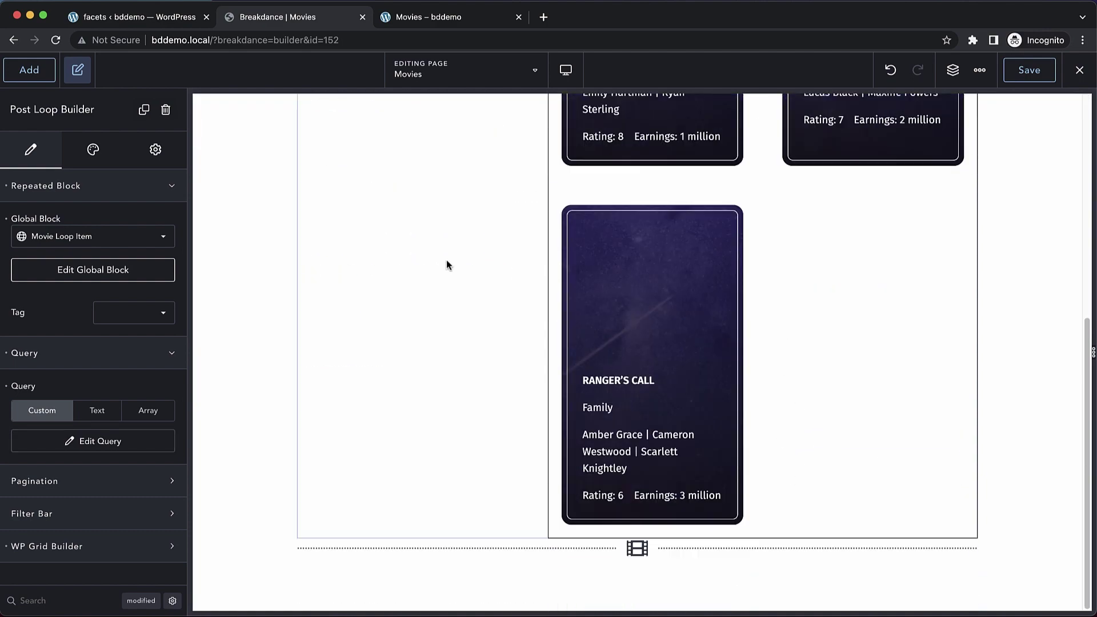
scroll(387, 233, up, 5)
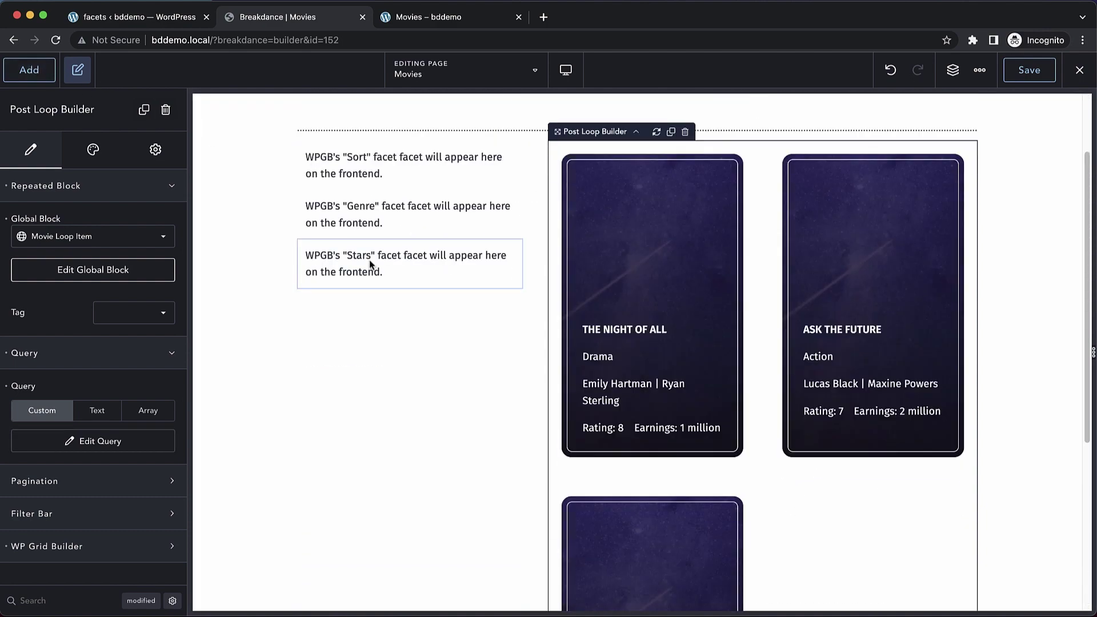
Place a facet element below the loop set to Load More and save the page.
click(370, 262)
scroll(446, 326, down, 3)
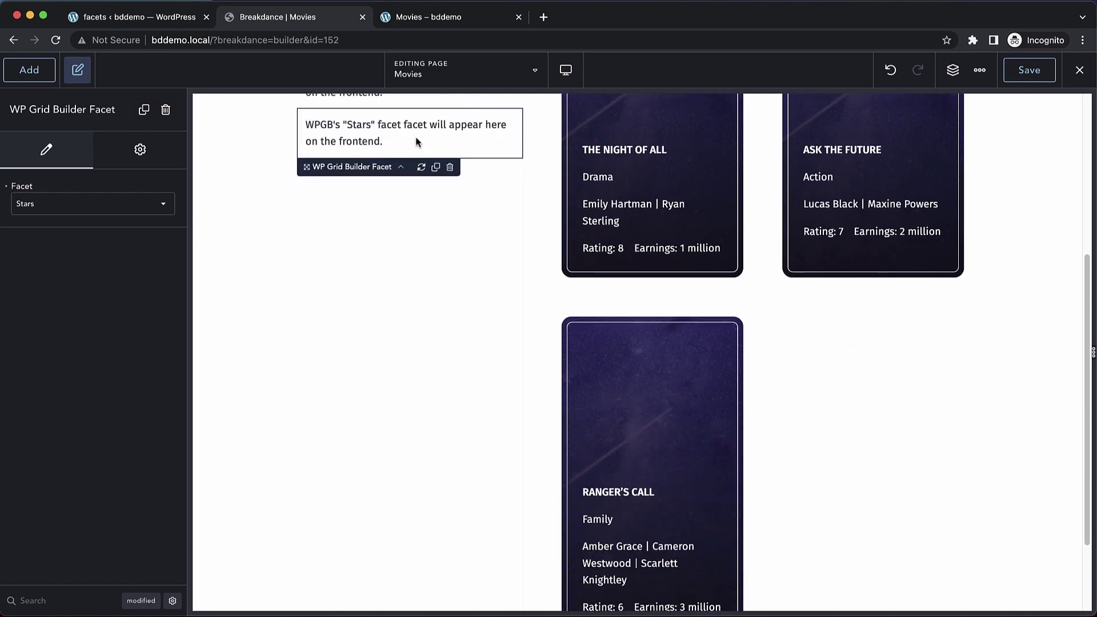
drag(769, 607, 779, 594)
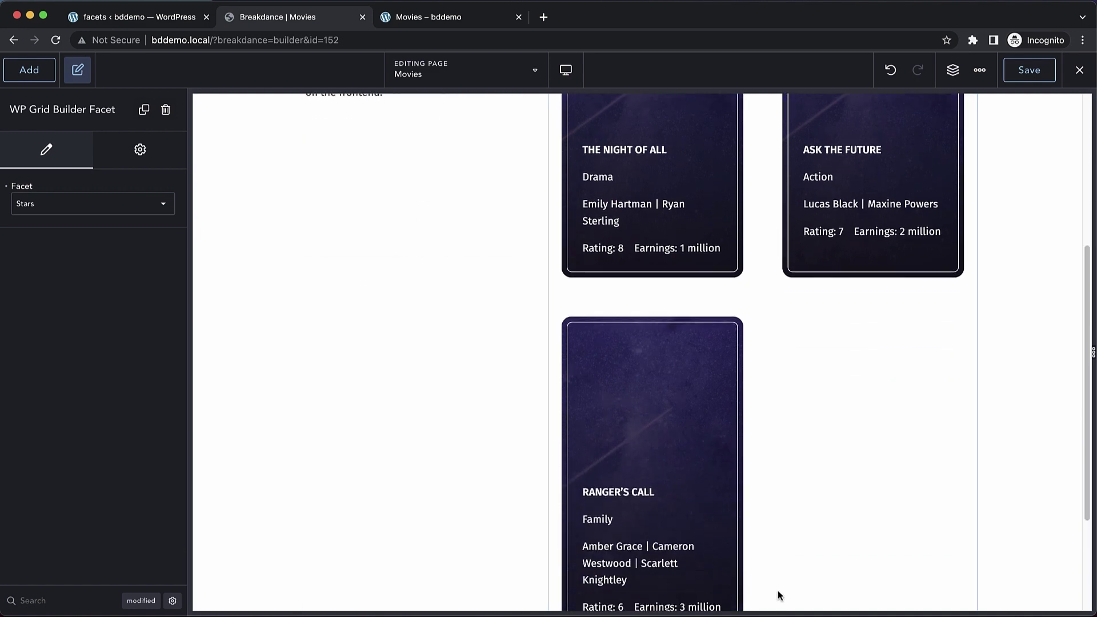
click(139, 205)
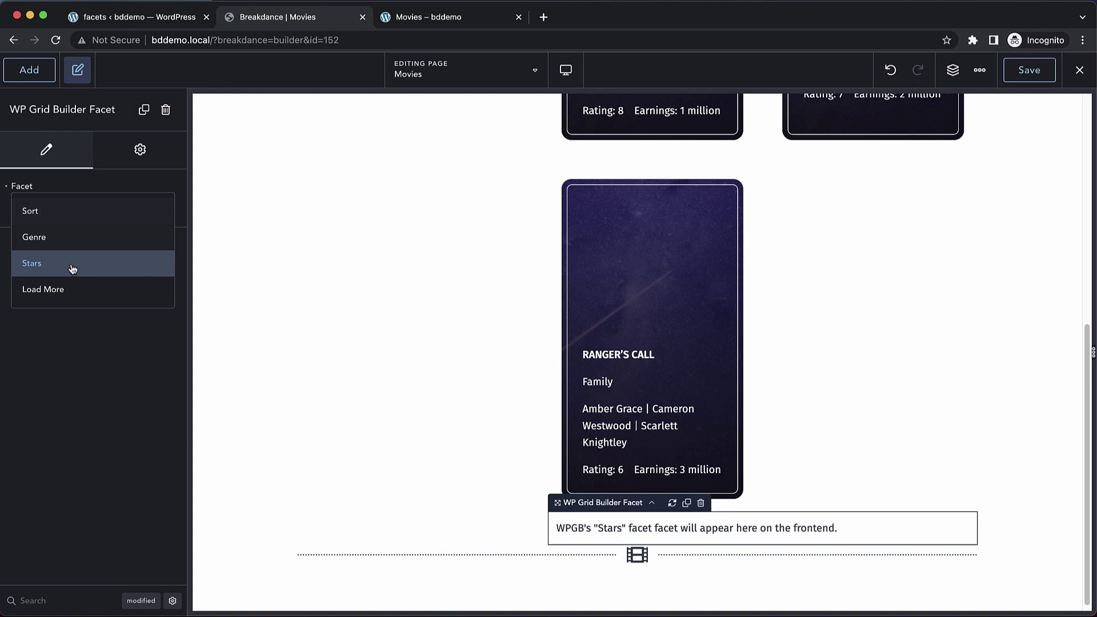
click(50, 290)
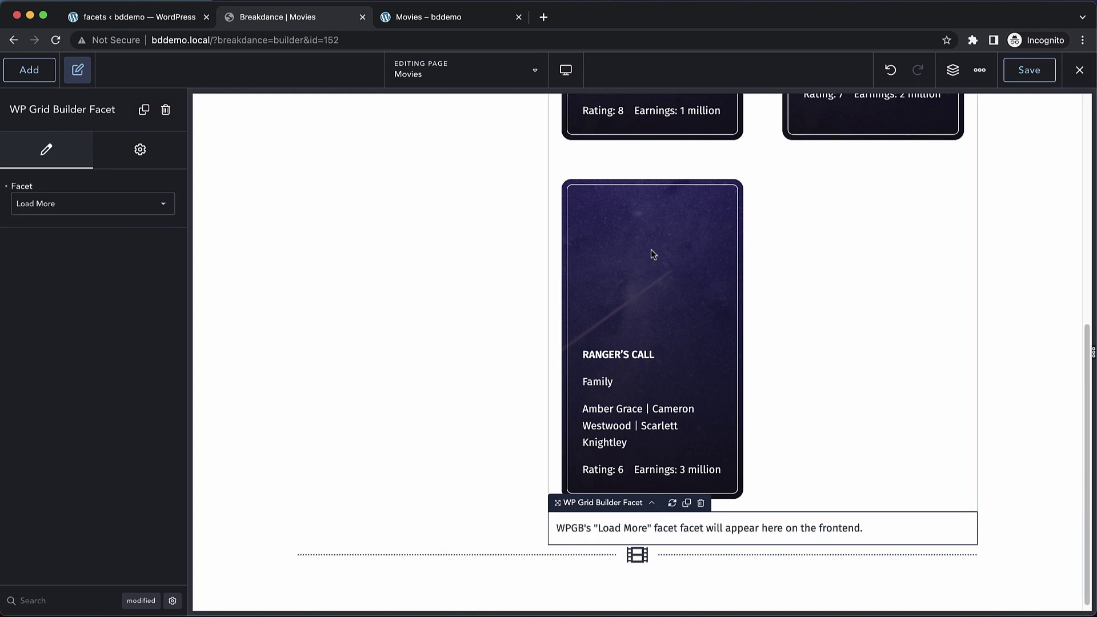
click(1010, 79)
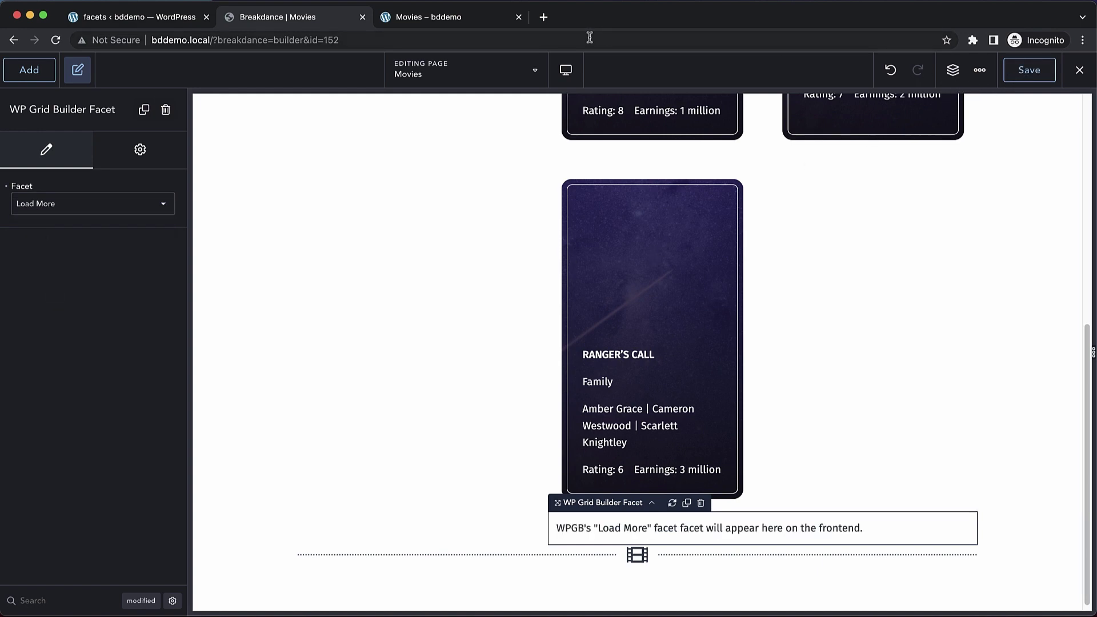
click(455, 19)
Reload the Movies page, clear the Earnings sort order and uncheck both Stars boxes.
key(super+r)
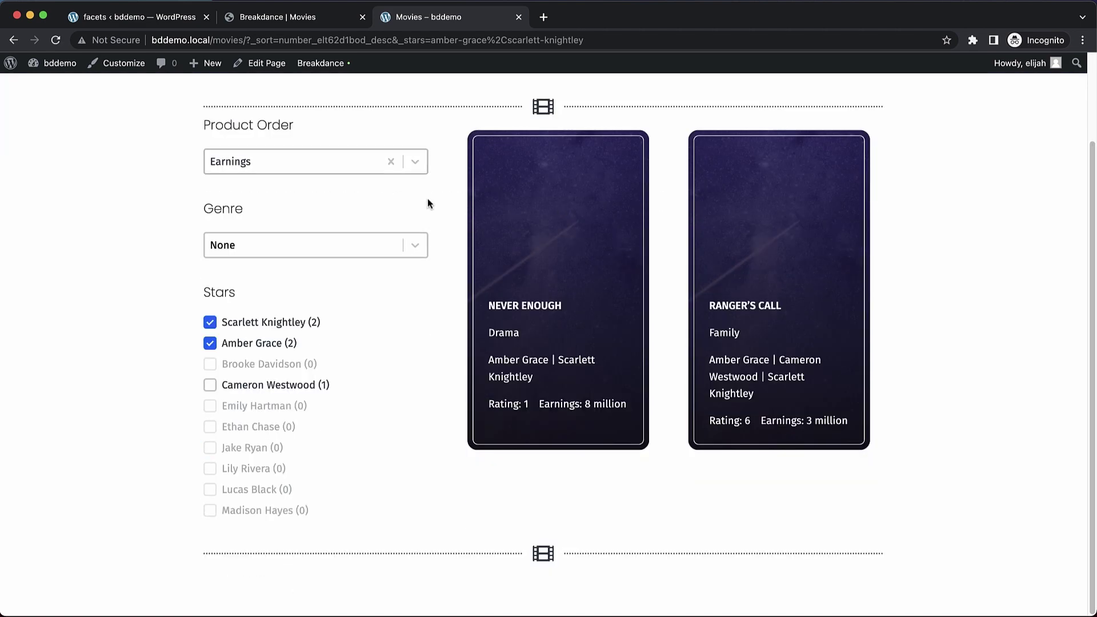
click(391, 162)
click(211, 323)
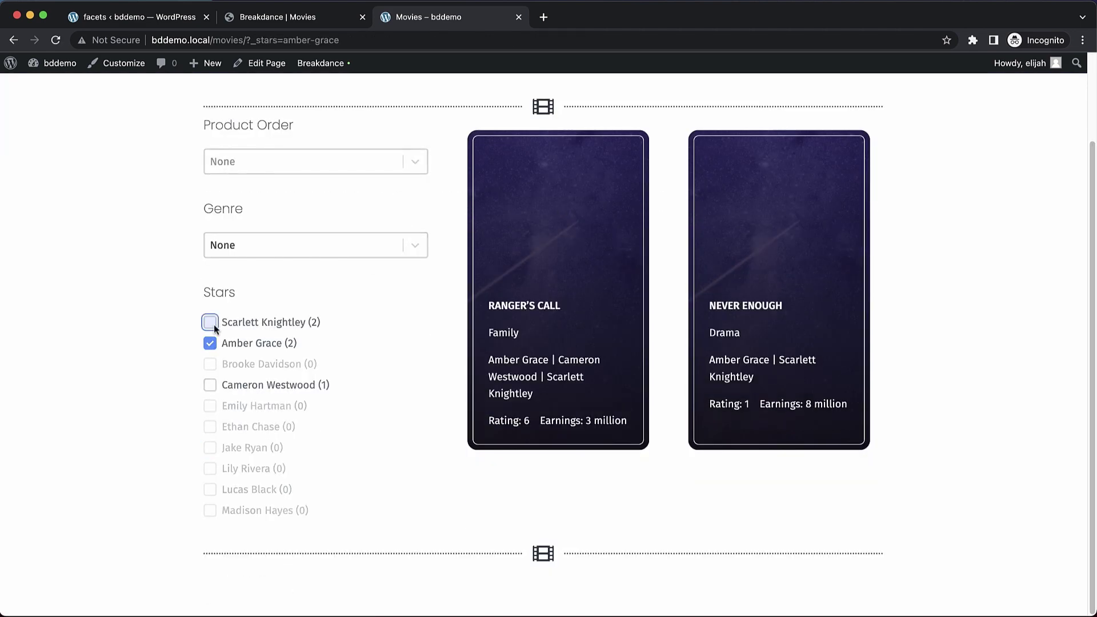
click(211, 344)
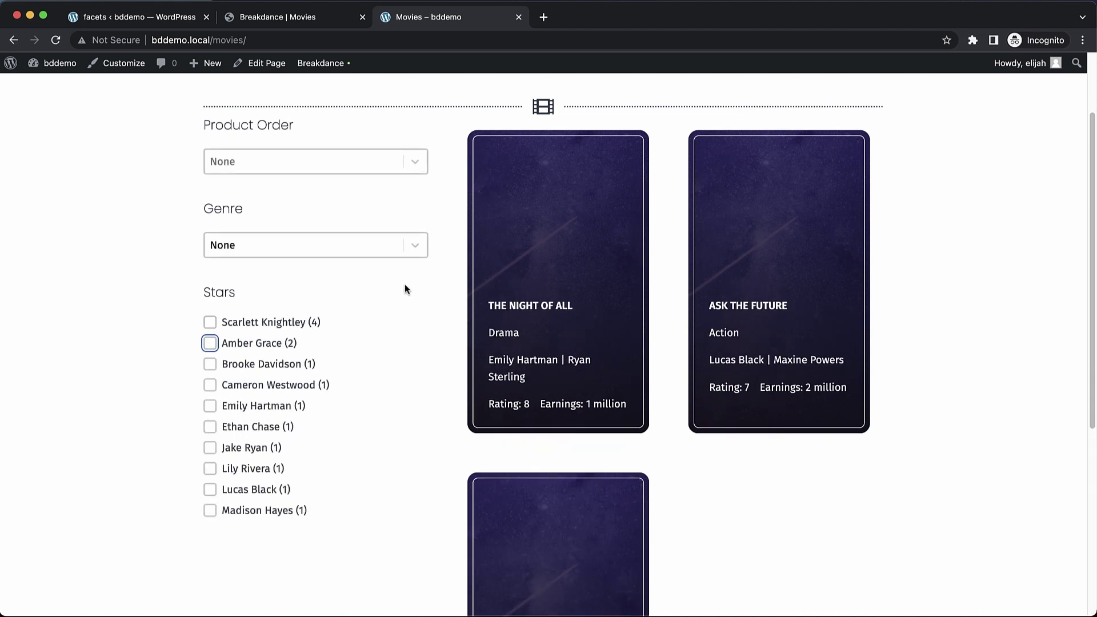
scroll(601, 283, down, 5)
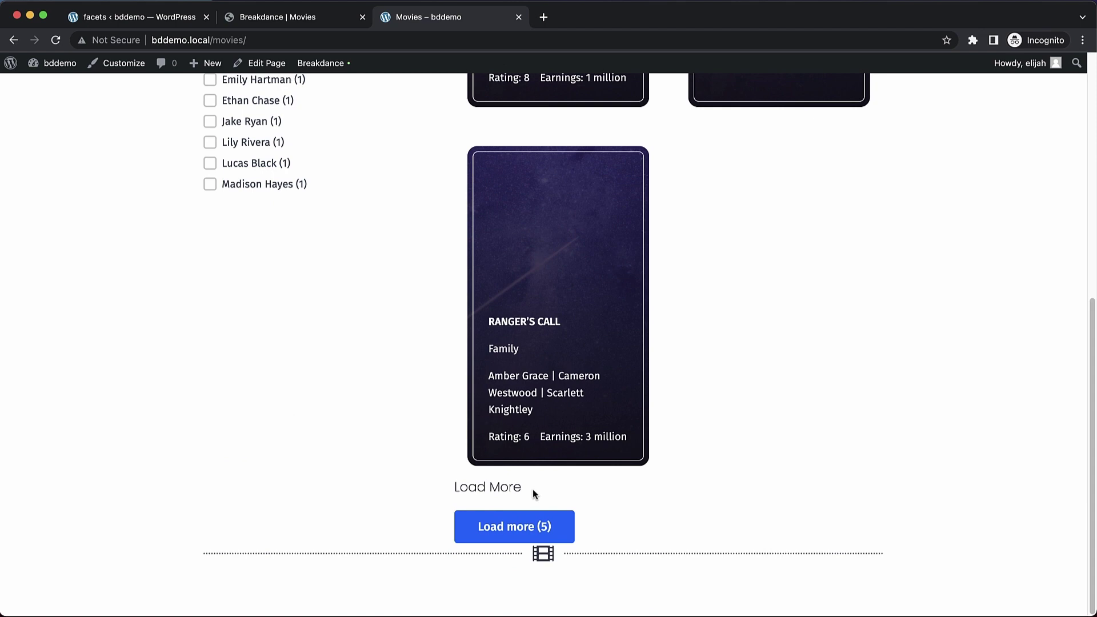
Empty the Load More facet's Facet Title in the Naming settings and save.
click(162, 17)
scroll(400, 304, up, 3)
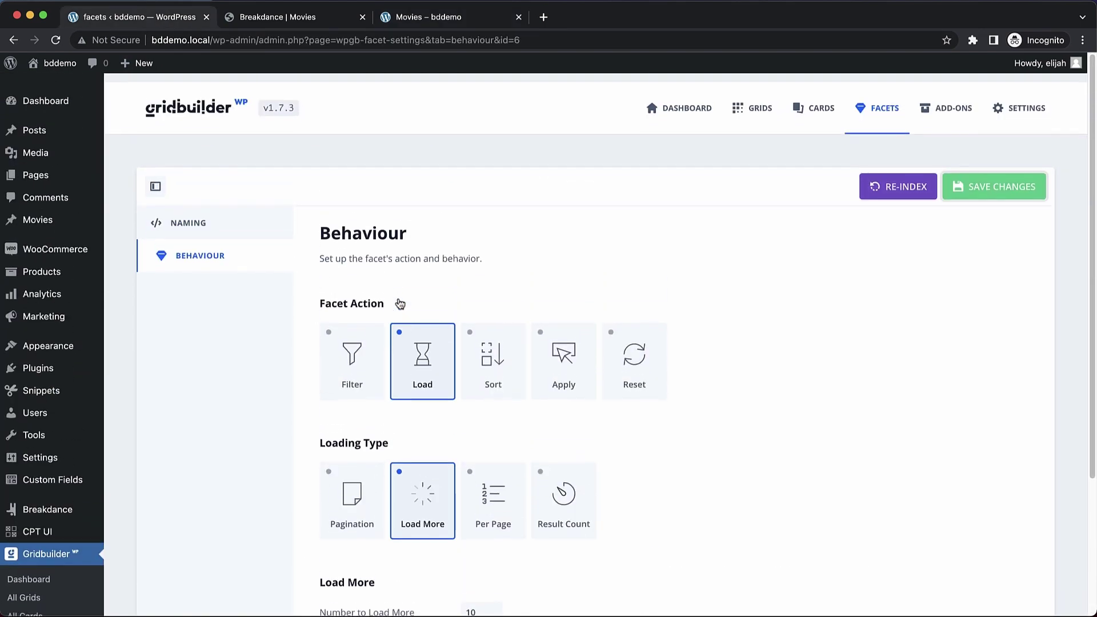
click(200, 215)
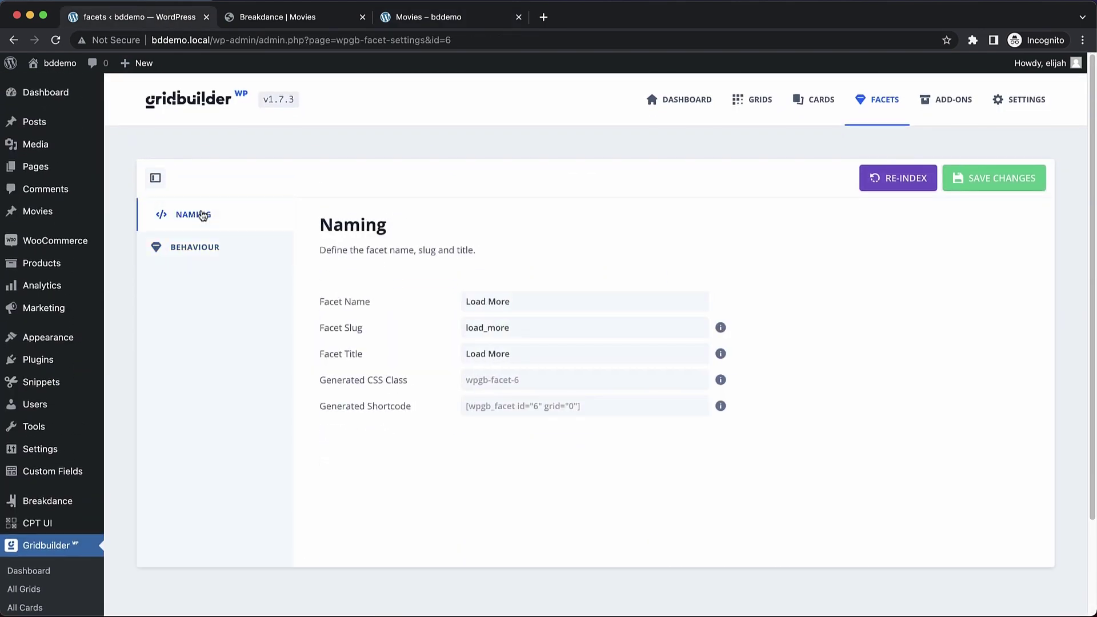
click(531, 362)
key(super+a)
key(BackSpace)
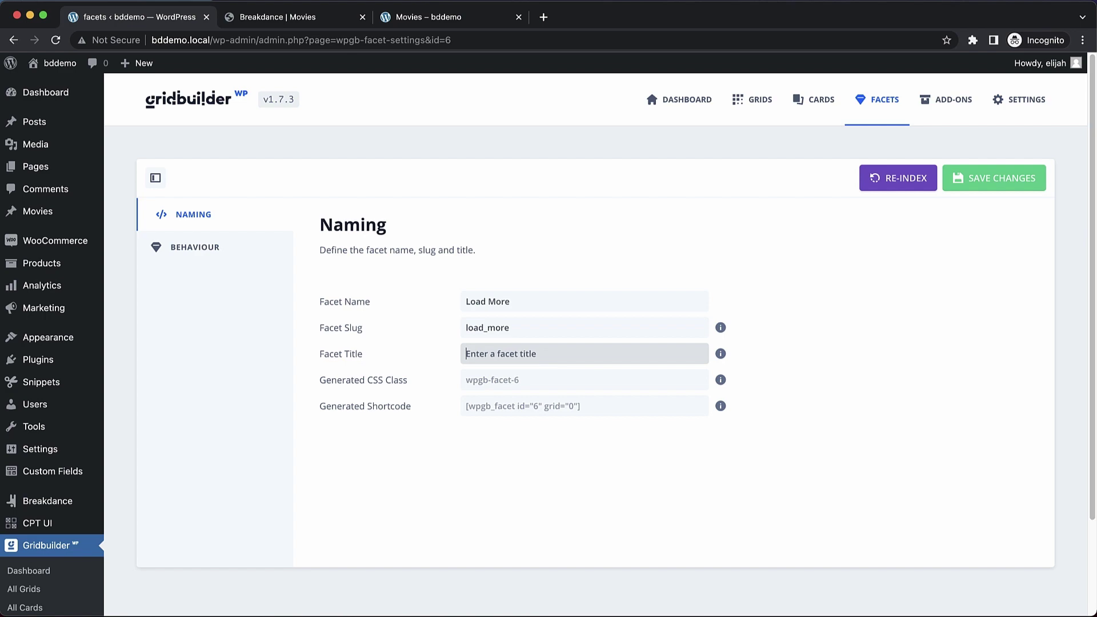
click(1032, 188)
click(482, 24)
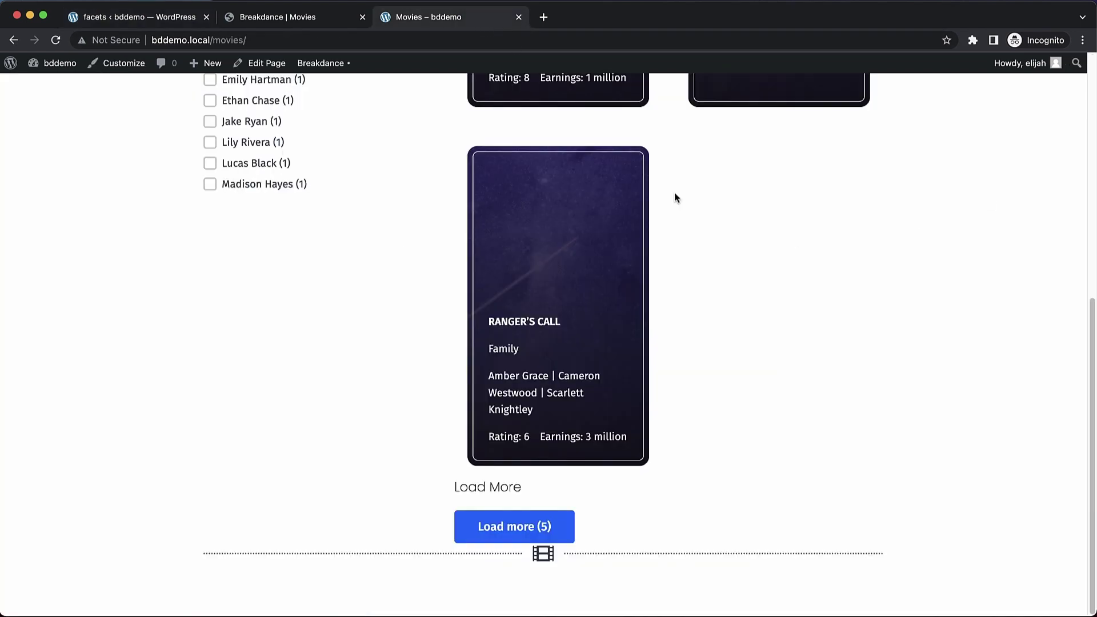
Reload the Movies page and use Load more (5) to reveal films like Three Outings and a Murder.
key(super+r)
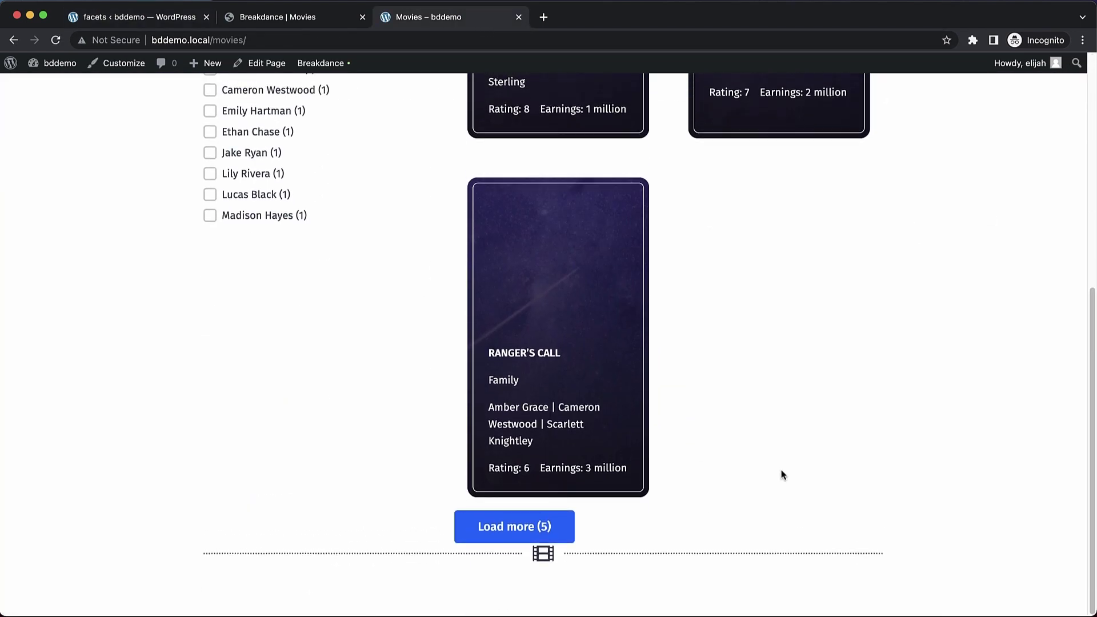
click(556, 533)
scroll(786, 356, down, 7)
scroll(787, 357, down, 1)
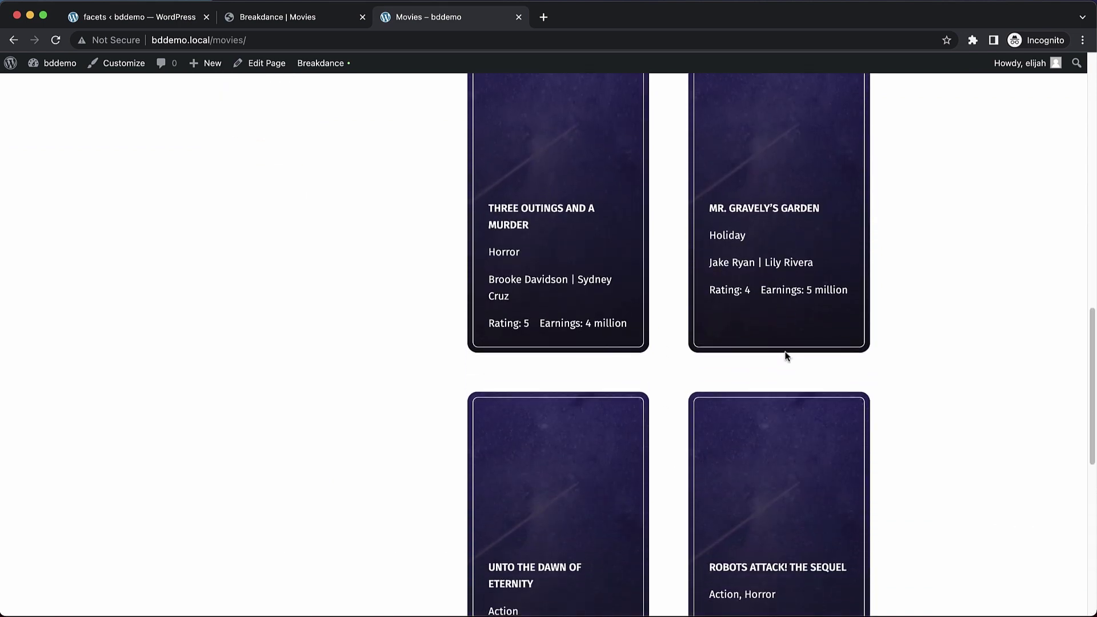
scroll(787, 357, down, 3)
scroll(788, 357, up, 2)
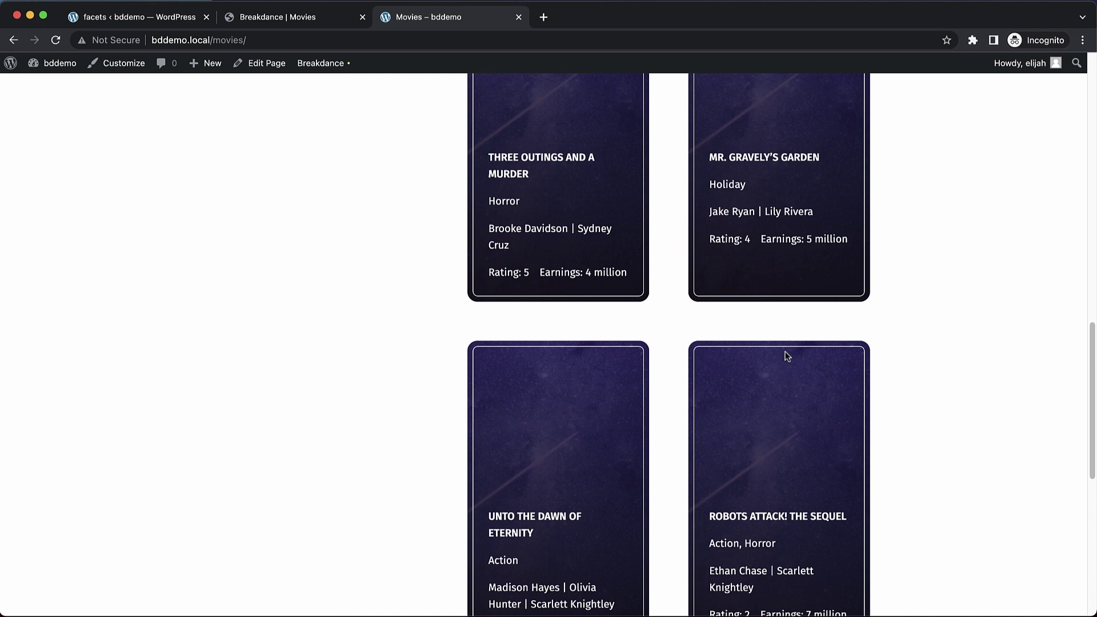